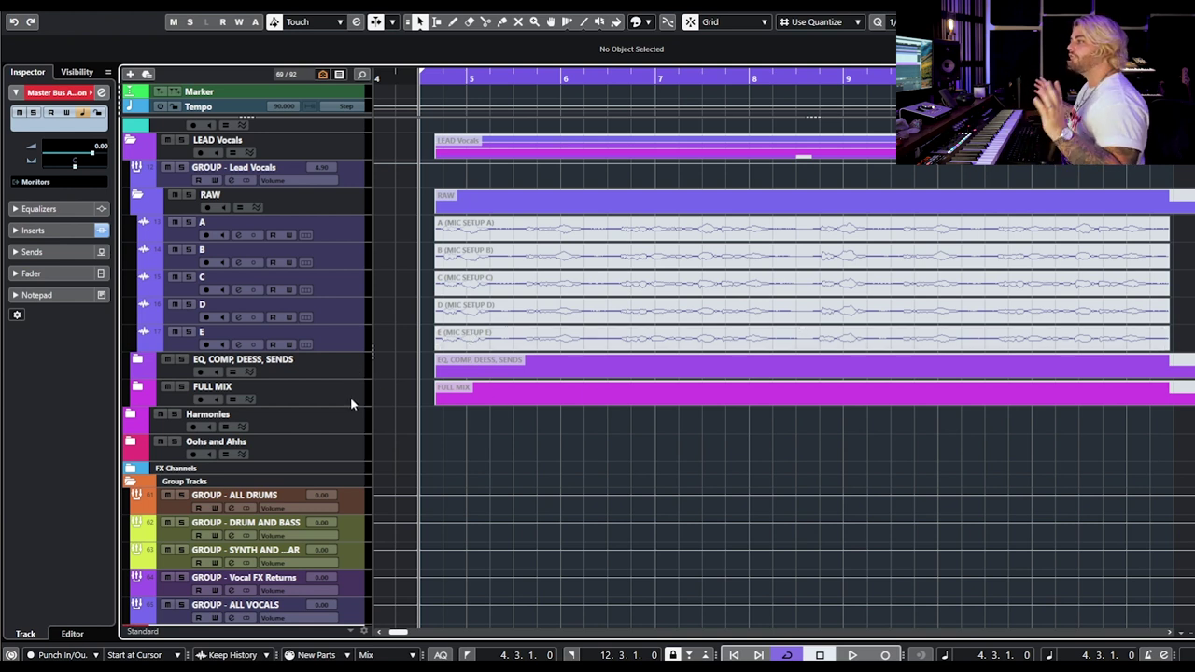
Step: Unmute the five raw lead vocal clips, MIC SETUP A through E
{"action": "left_click", "coordinate": [350, 229]}
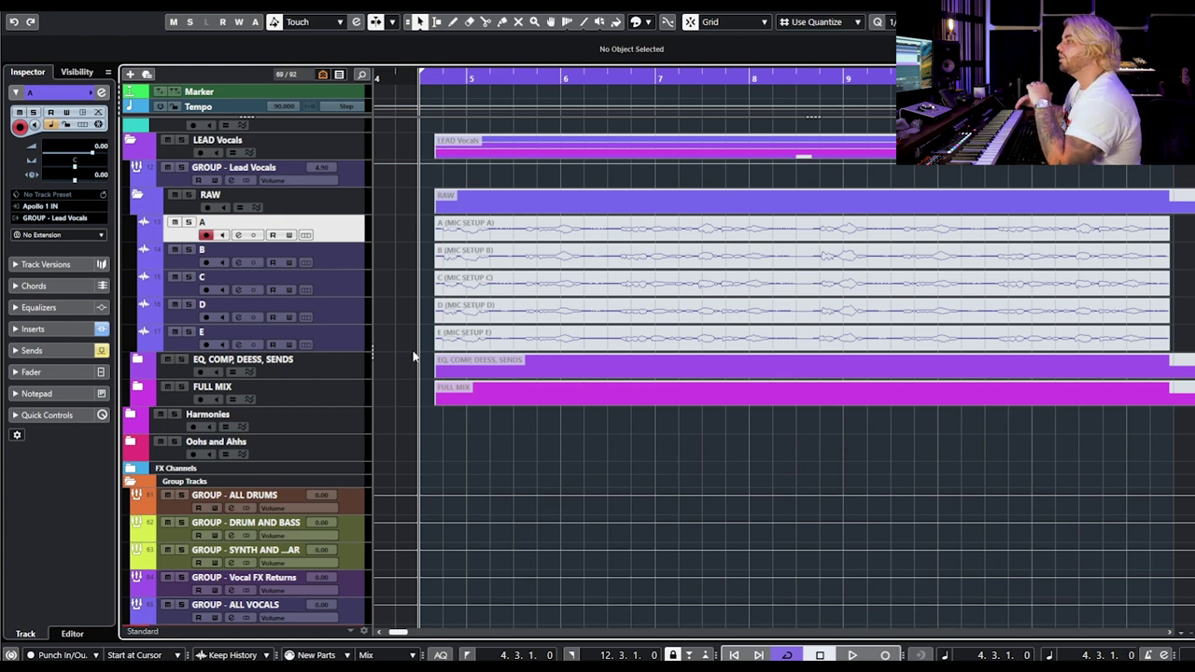
{"action": "left_click_drag", "start_coordinate": [424, 233], "coordinate": [484, 347]}
{"action": "left_click", "coordinate": [469, 473]}
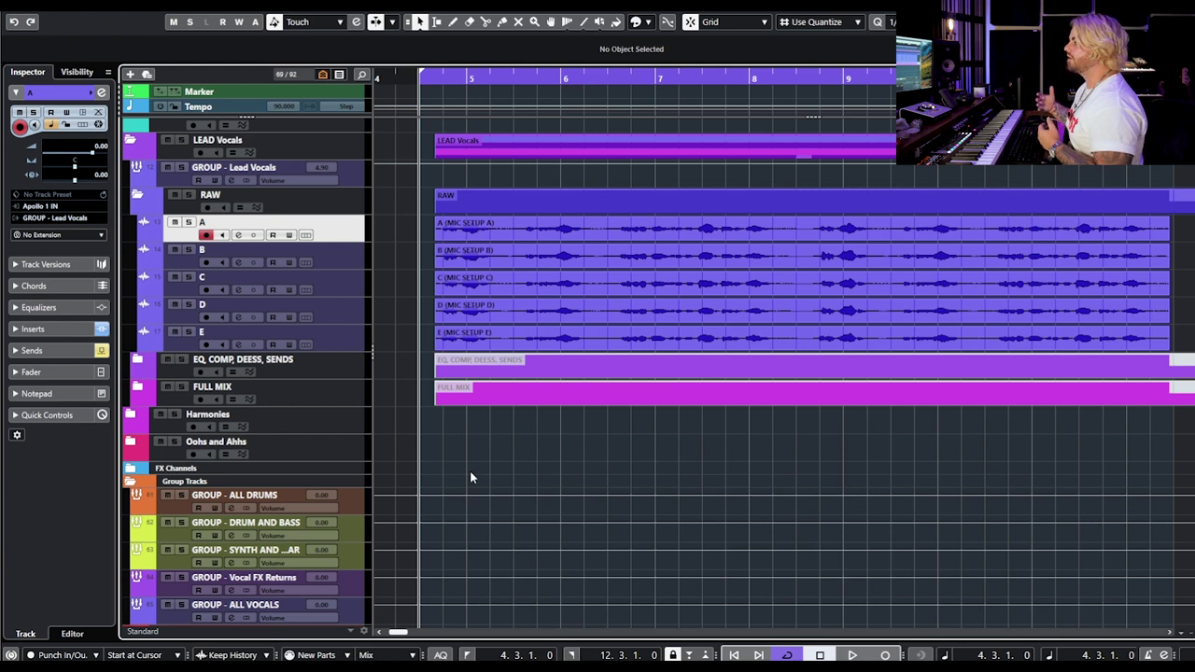
Step: Mute the raw vocal clips MIC SETUP B, C, D and E, leaving only the setup A clip active
{"action": "left_click", "coordinate": [313, 395]}
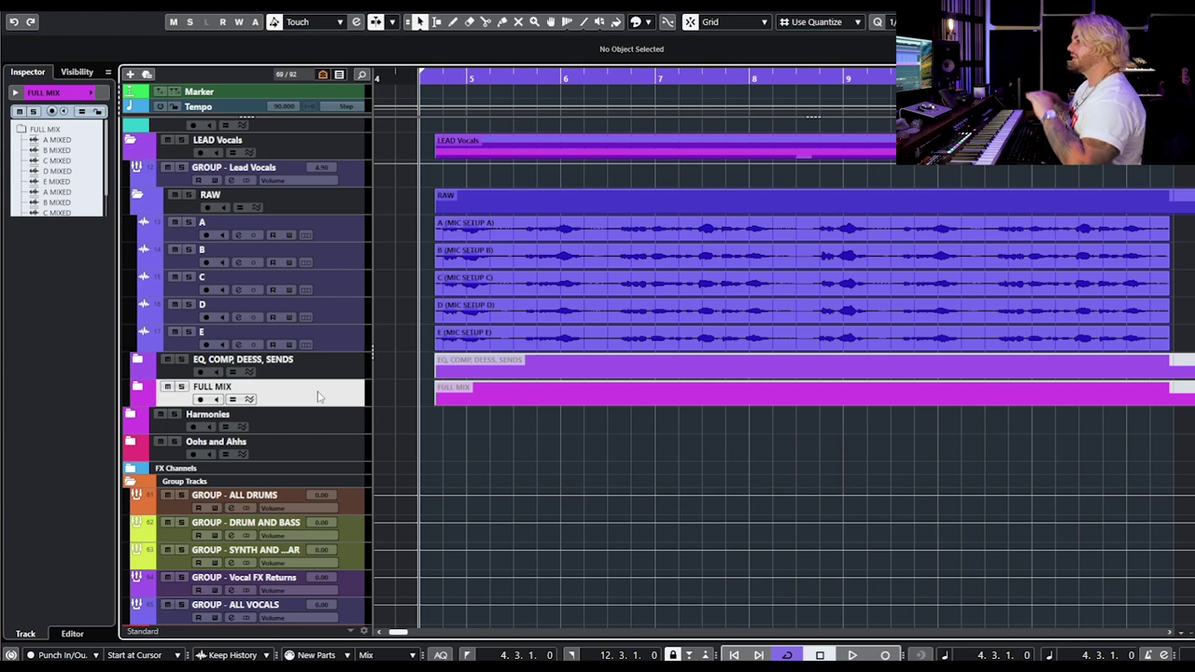
{"action": "left_click_drag", "start_coordinate": [417, 261], "coordinate": [534, 353]}
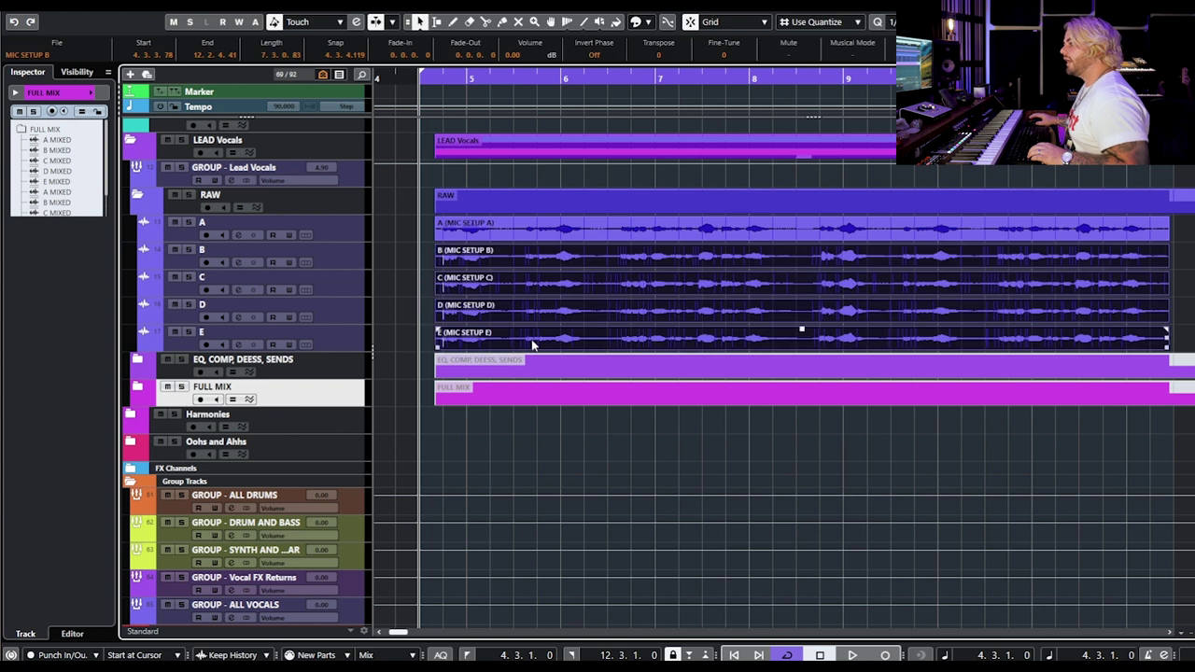
{"action": "key", "text": "shift+m"}
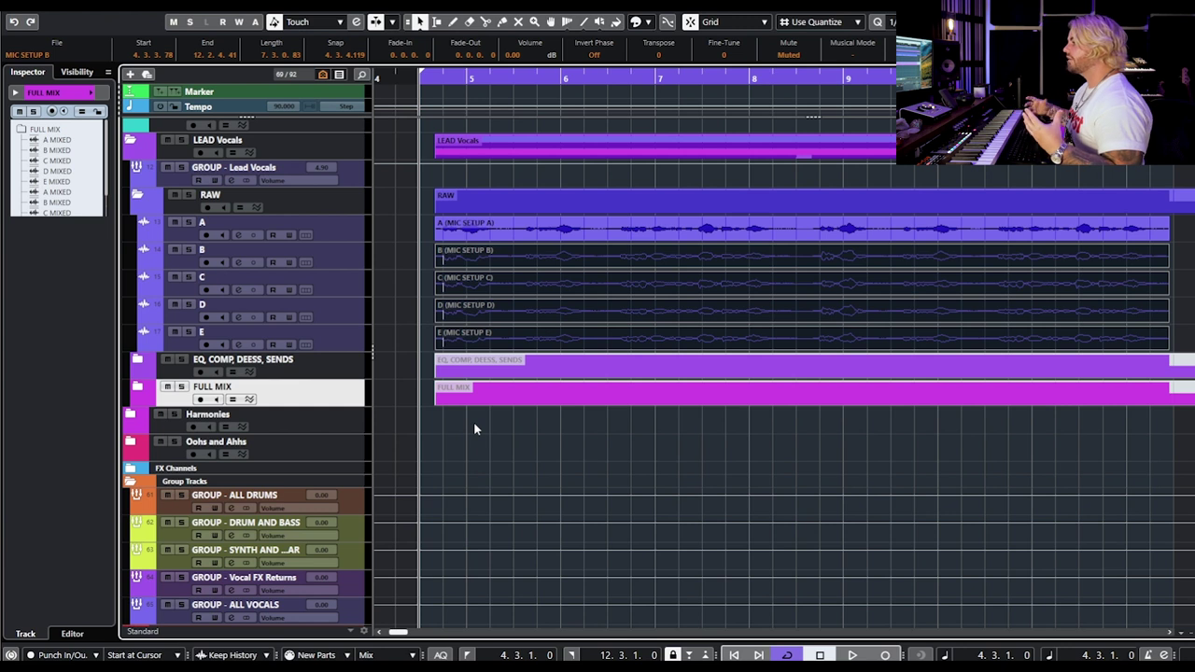
{"action": "left_click", "coordinate": [393, 335]}
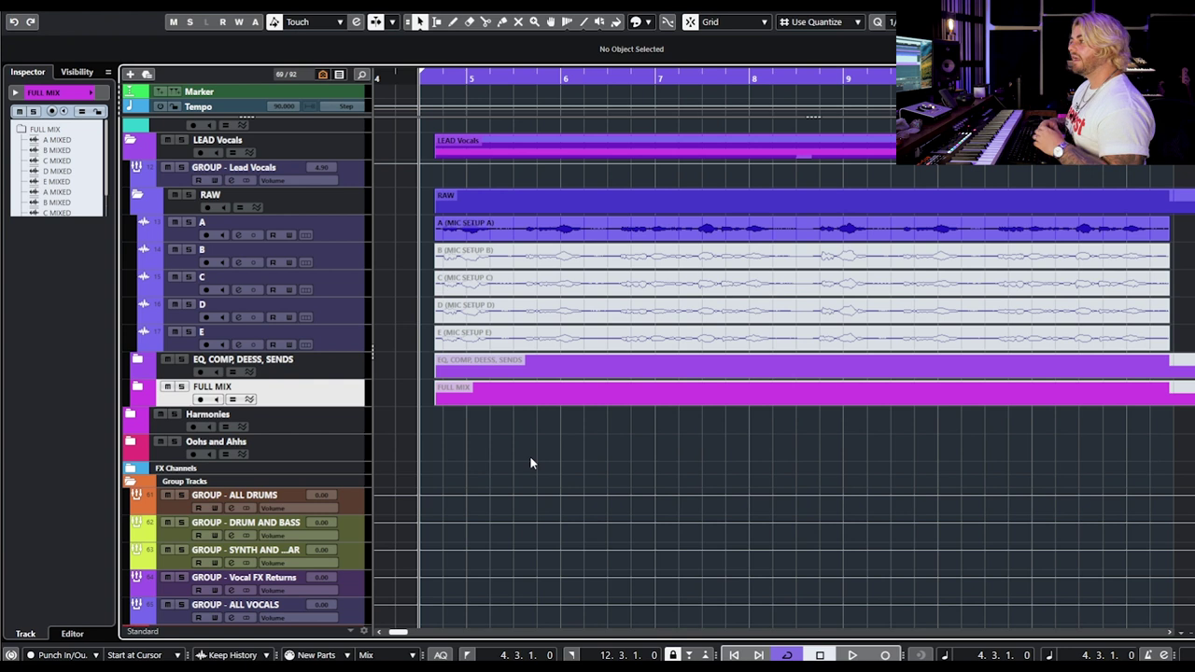
Step: Open Pro-Q 3 on track A and play setup A within the full mix to view its spectrum
{"action": "left_click", "coordinate": [235, 232]}
{"action": "left_click_drag", "start_coordinate": [1194, 130], "coordinate": [772, 269]}
{"action": "key", "text": "space"}
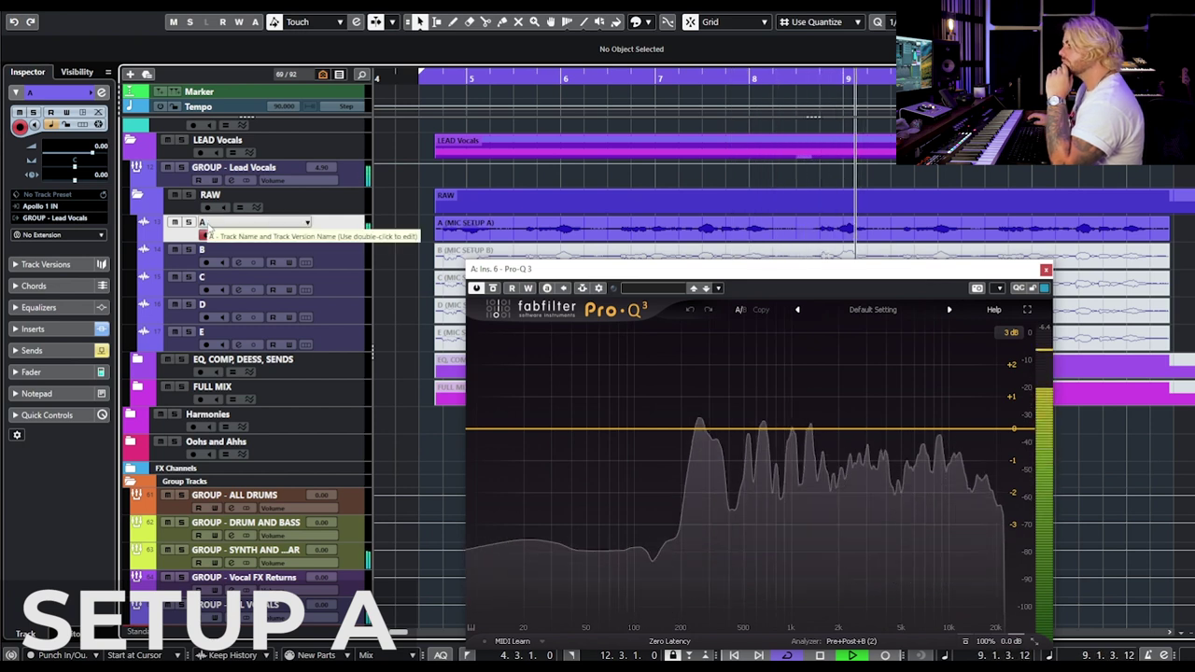
{"action": "key", "text": "space"}
Step: Solo track A, play it on its own while watching its spectrum, and close the Pro-Q 3 window
{"action": "left_click", "coordinate": [188, 222]}
{"action": "key", "text": "space"}
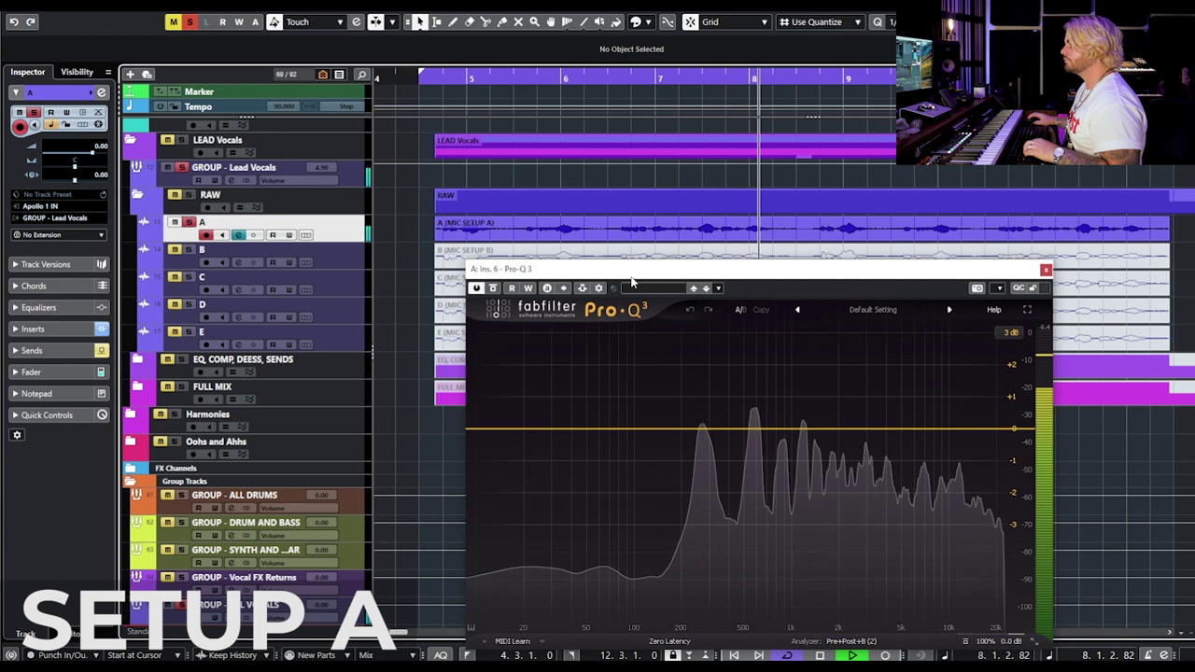
{"action": "key", "text": "space"}
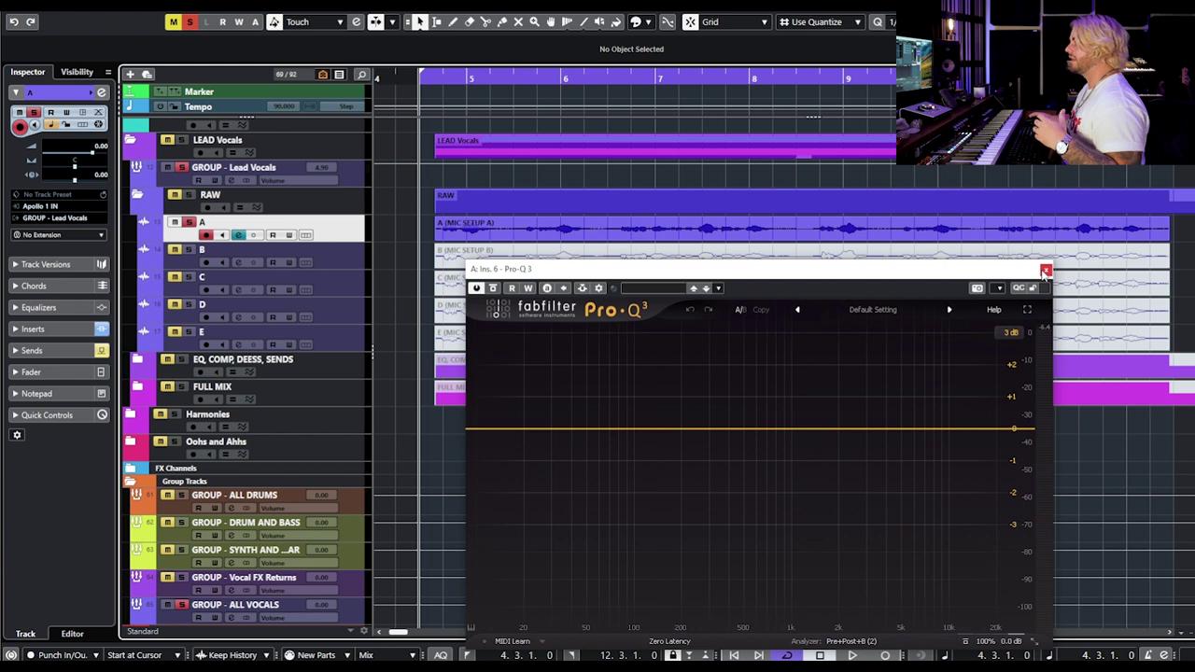
{"action": "left_click_drag", "start_coordinate": [970, 271], "coordinate": [968, 257]}
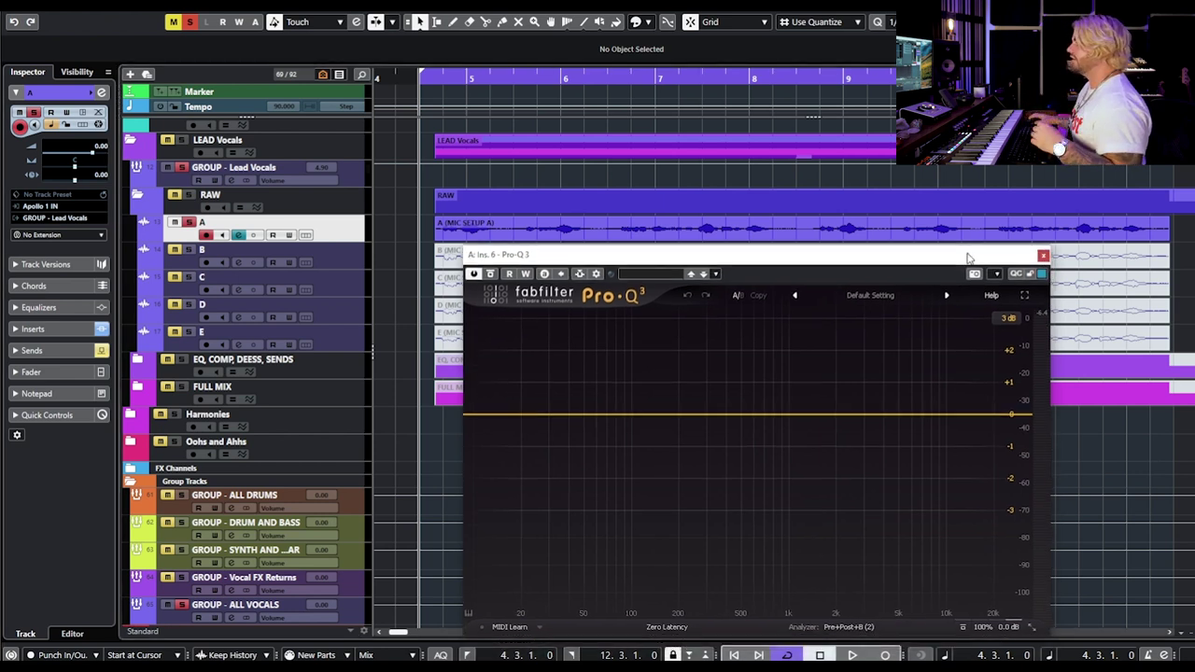
{"action": "left_click", "coordinate": [1043, 256]}
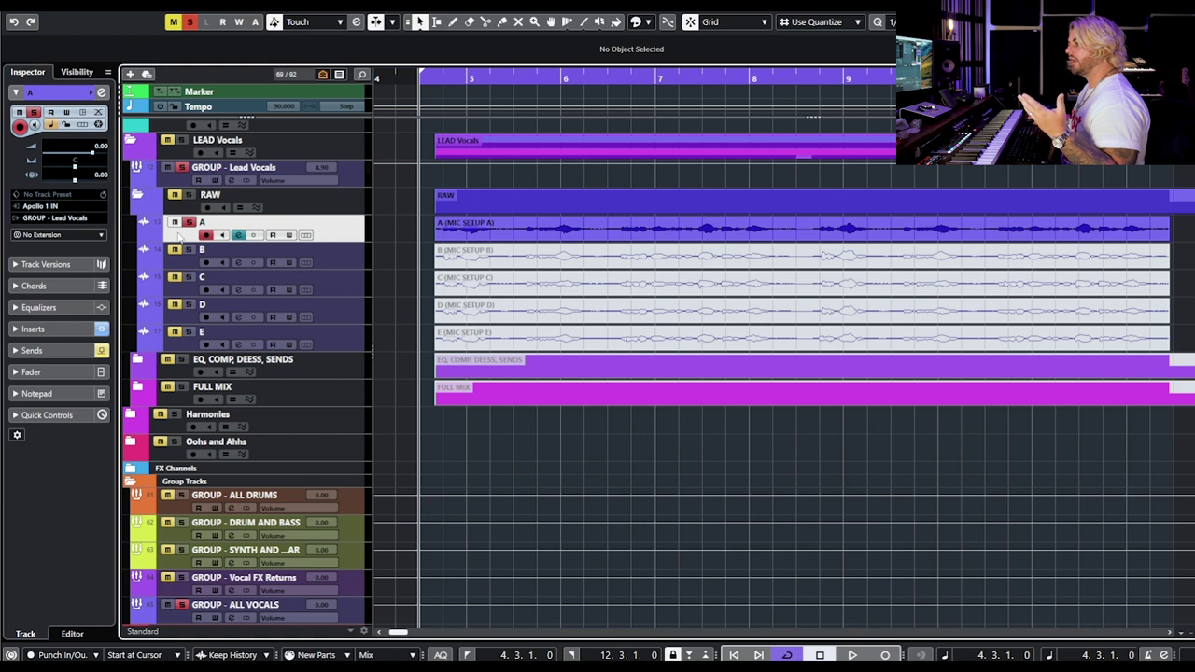
Step: Unmute the MIC SETUP B clip and mute the MIC SETUP A clip
{"action": "left_click", "coordinate": [461, 261]}
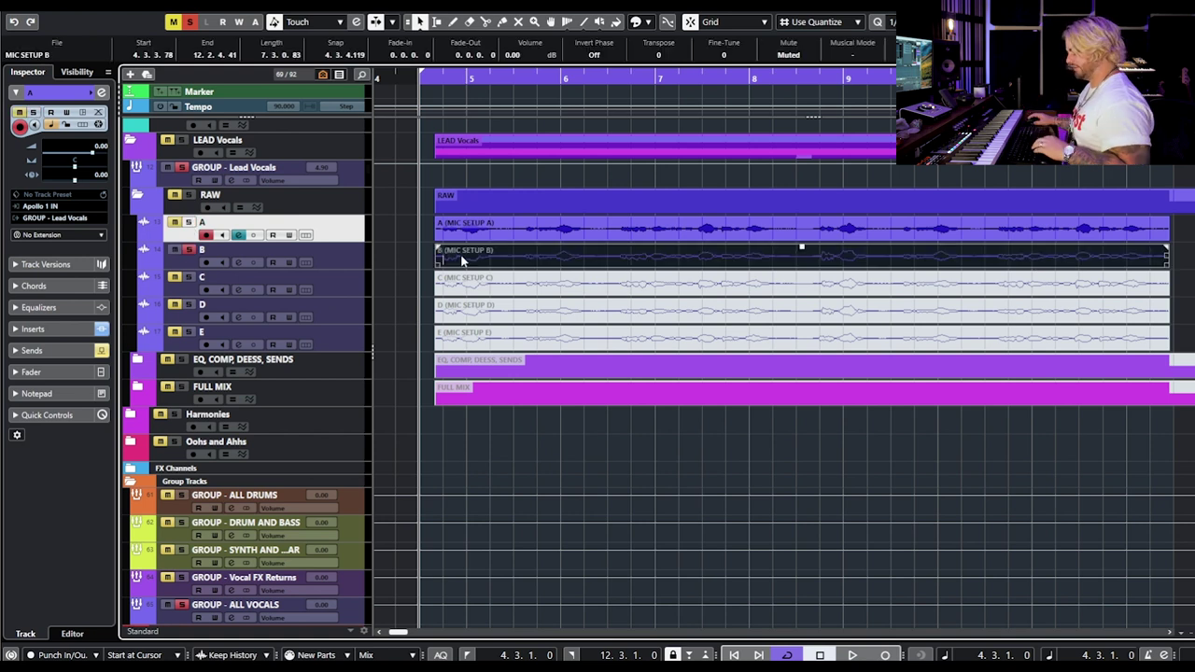
{"action": "key", "text": "alt+m"}
{"action": "left_click", "coordinate": [422, 233]}
{"action": "left_click", "coordinate": [463, 232]}
{"action": "key", "text": "alt+m"}
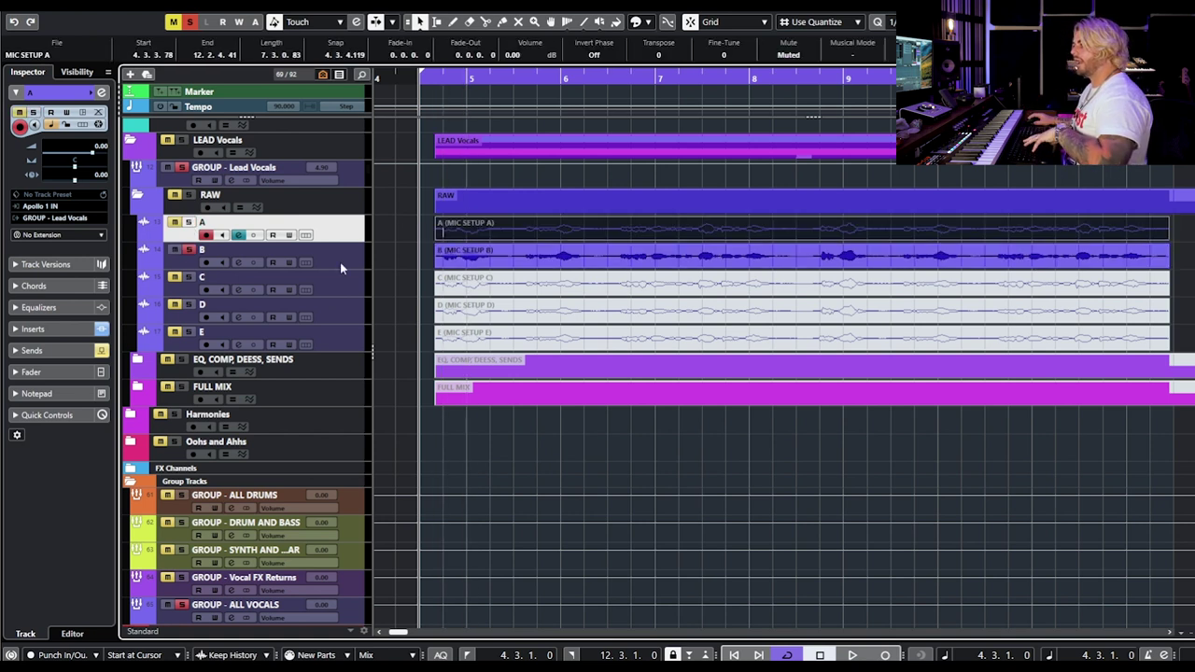
Step: Open Pro-Q 3 on track B, turn off the soloing, and play setup B within the full mix
{"action": "left_click", "coordinate": [244, 266]}
{"action": "left_click_drag", "start_coordinate": [1194, 172], "coordinate": [627, 298]}
{"action": "left_click", "coordinate": [190, 249]}
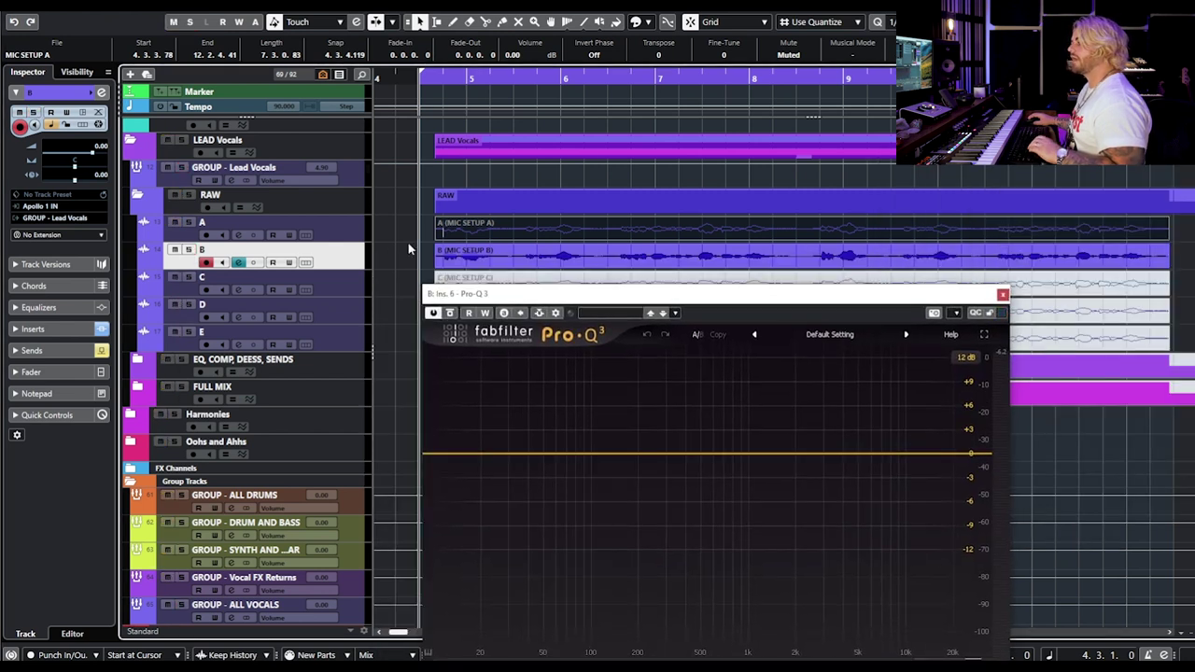
{"action": "key", "text": "space"}
{"action": "left_click_drag", "start_coordinate": [544, 299], "coordinate": [552, 286]}
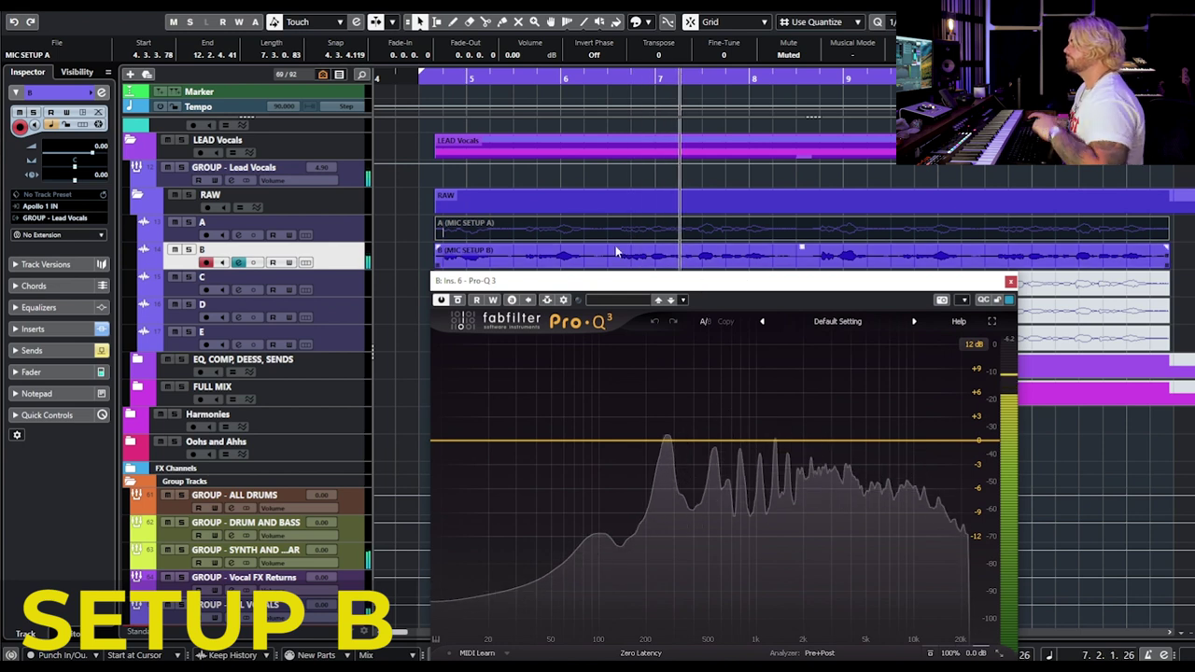
Step: Compare setups A and B during playback by swapping their clip mutes, then stop on B and close Pro-Q 3
{"action": "left_click_drag", "start_coordinate": [423, 229], "coordinate": [462, 247]}
{"action": "key", "text": "alt+m"}
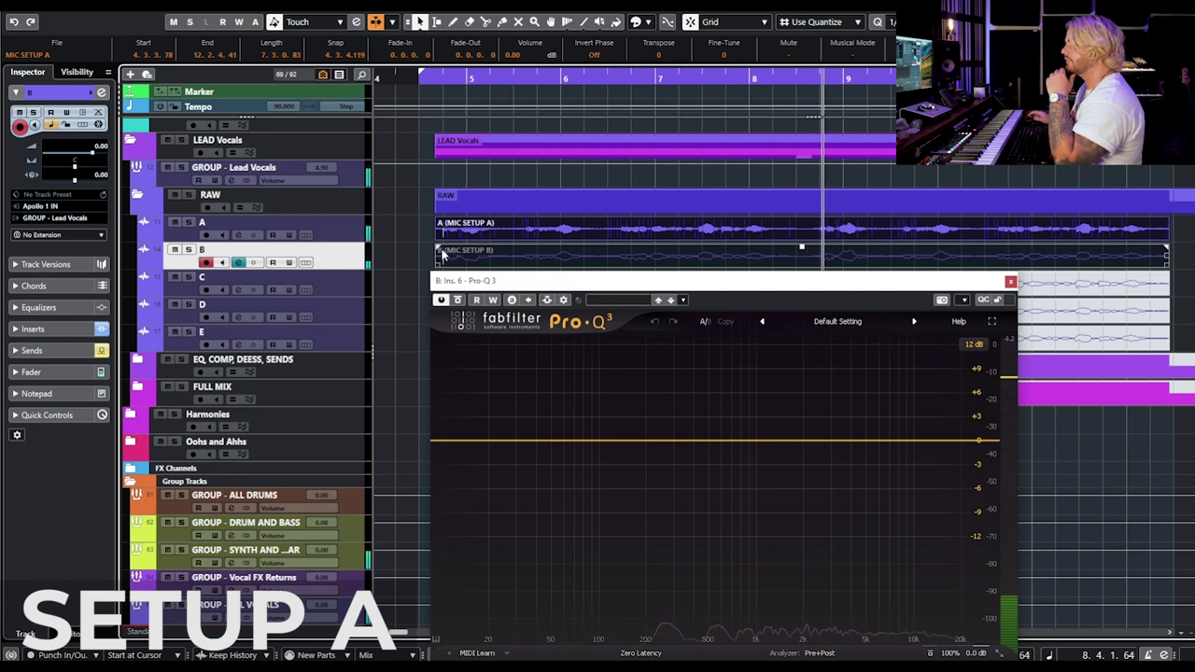
{"action": "left_click_drag", "start_coordinate": [422, 238], "coordinate": [449, 259]}
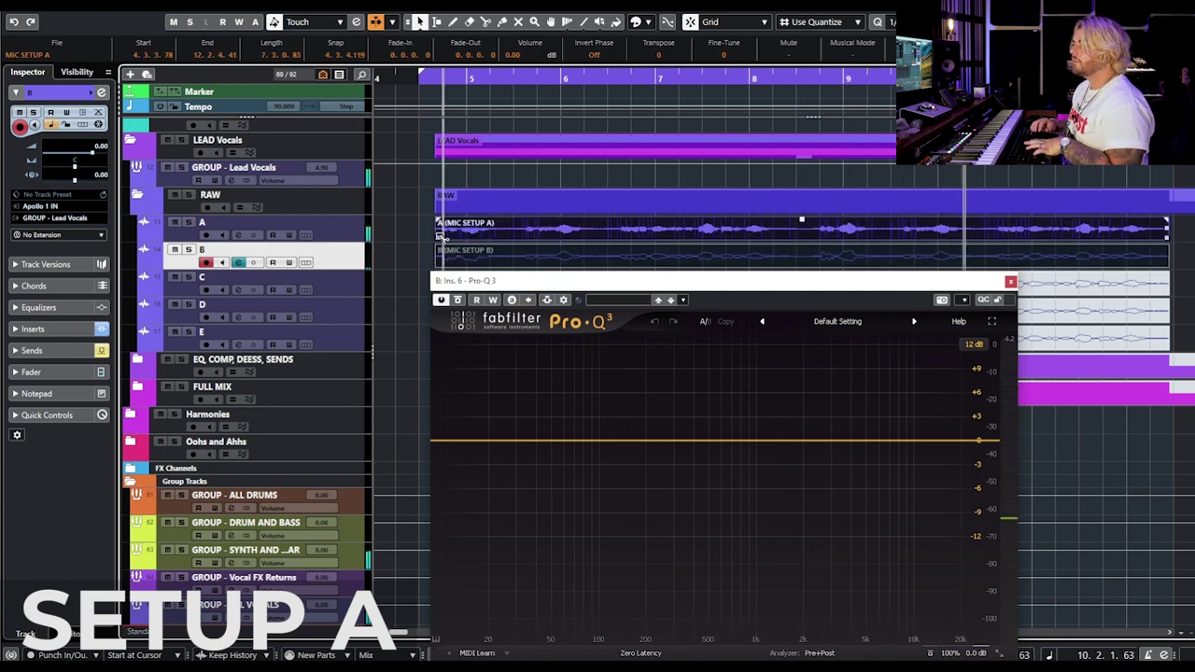
{"action": "key", "text": "m"}
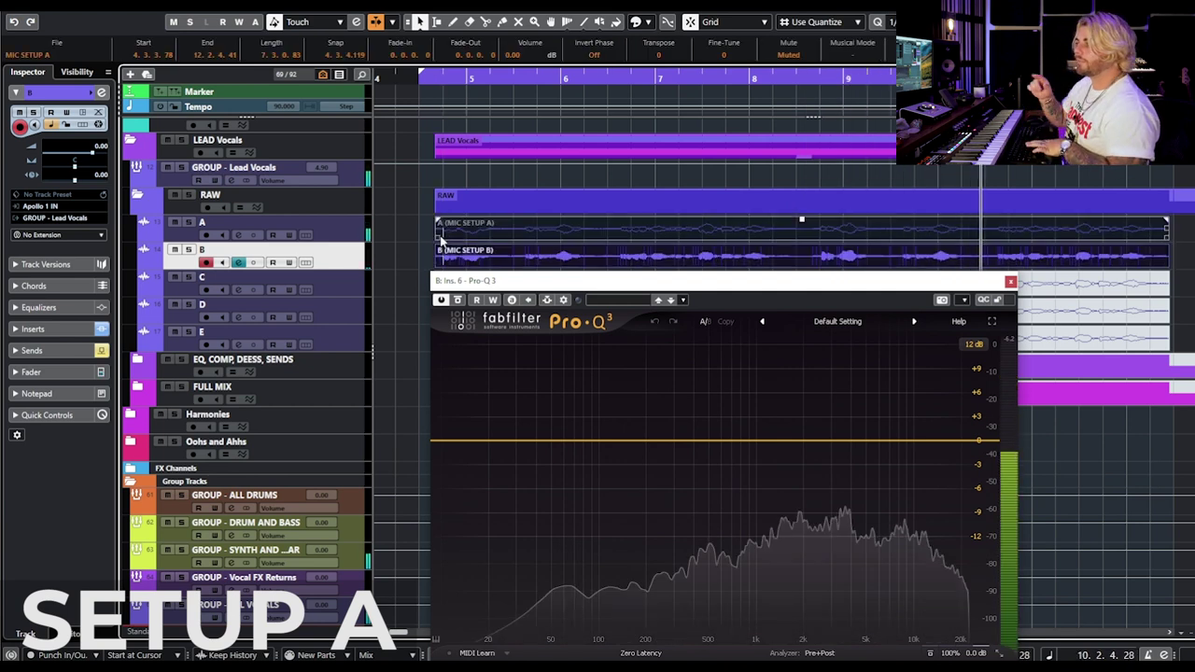
{"action": "key", "text": "space"}
{"action": "left_click", "coordinate": [1012, 282]}
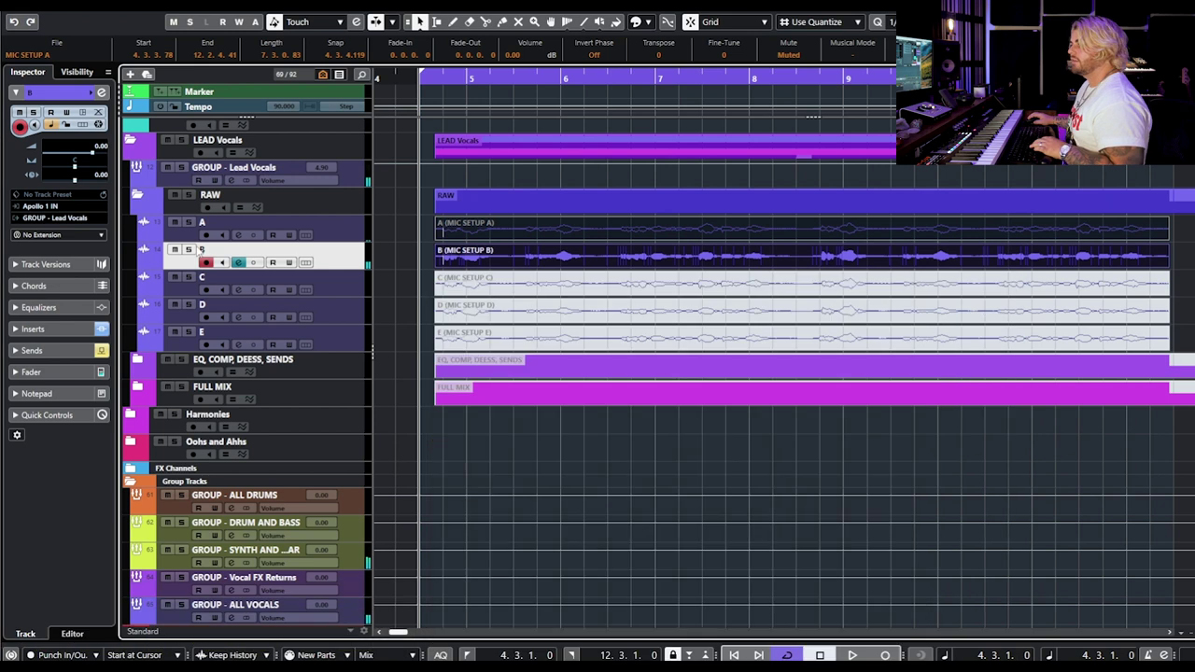
Step: Solo tracks A and B, play while swapping the clip mutes from B to A, then stop and turn the solo off
{"action": "key", "text": "s"}
{"action": "key", "text": "space"}
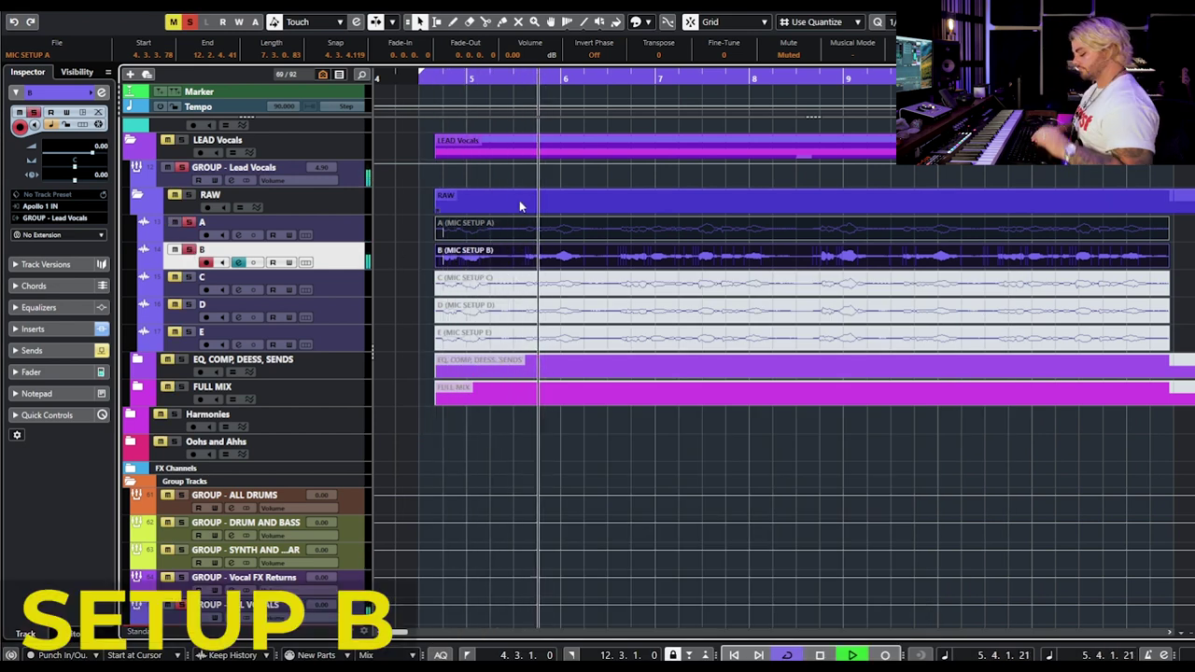
{"action": "key", "text": "alt+m"}
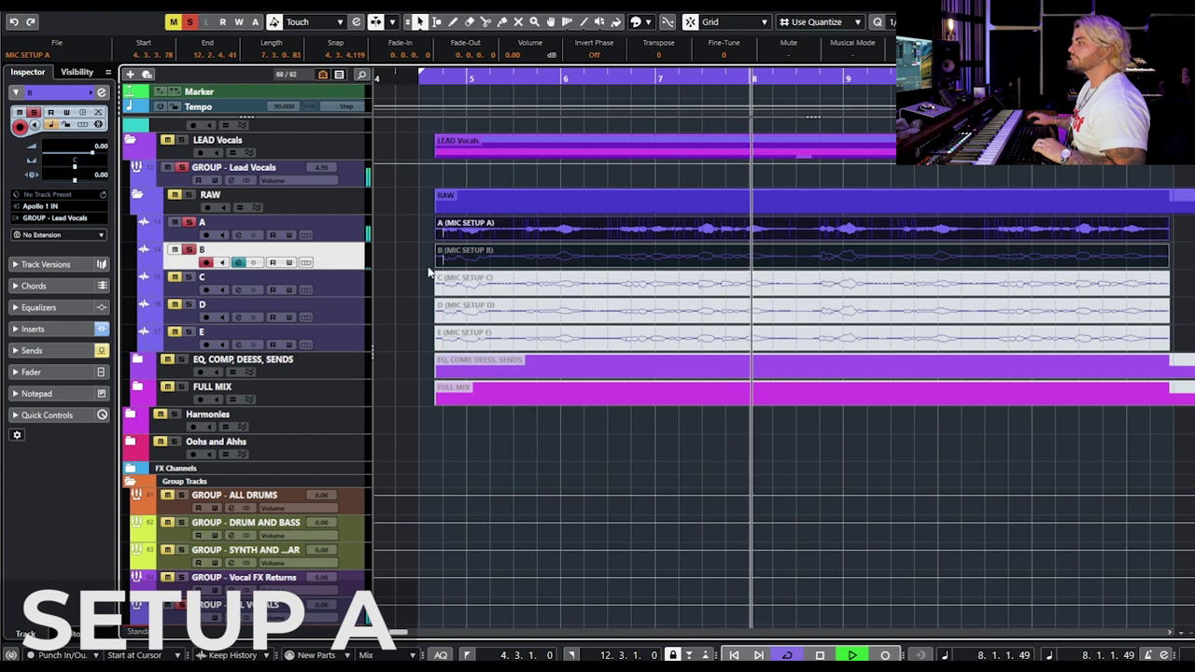
{"action": "key", "text": "space"}
{"action": "left_click", "coordinate": [189, 222]}
Step: Mute the MIC SETUP A clip and unmute the MIC SETUP C clip
{"action": "left_click_drag", "start_coordinate": [396, 223], "coordinate": [454, 234]}
{"action": "key", "text": "shift+m"}
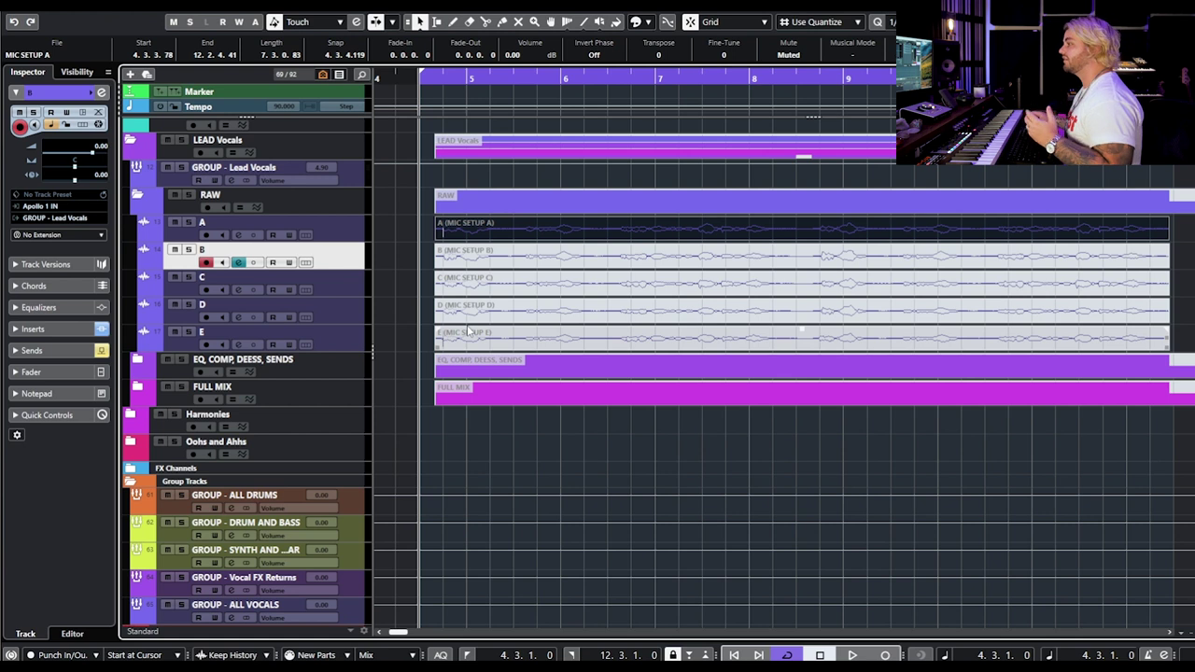
{"action": "left_click_drag", "start_coordinate": [425, 248], "coordinate": [472, 268]}
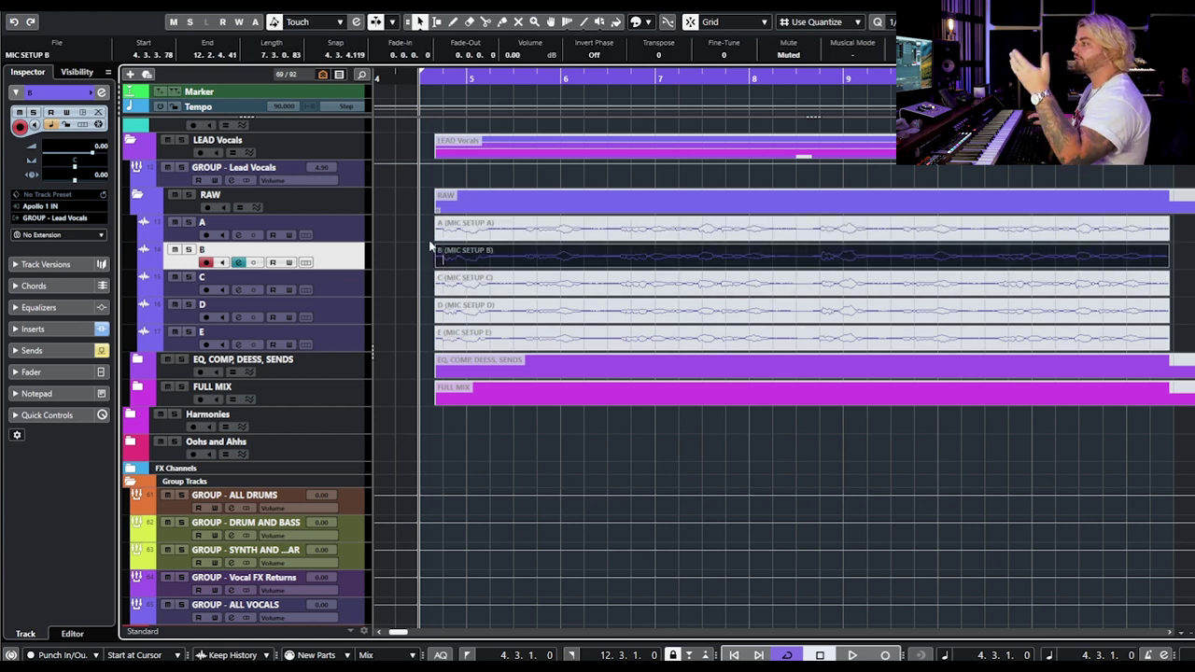
{"action": "left_click_drag", "start_coordinate": [416, 290], "coordinate": [472, 284]}
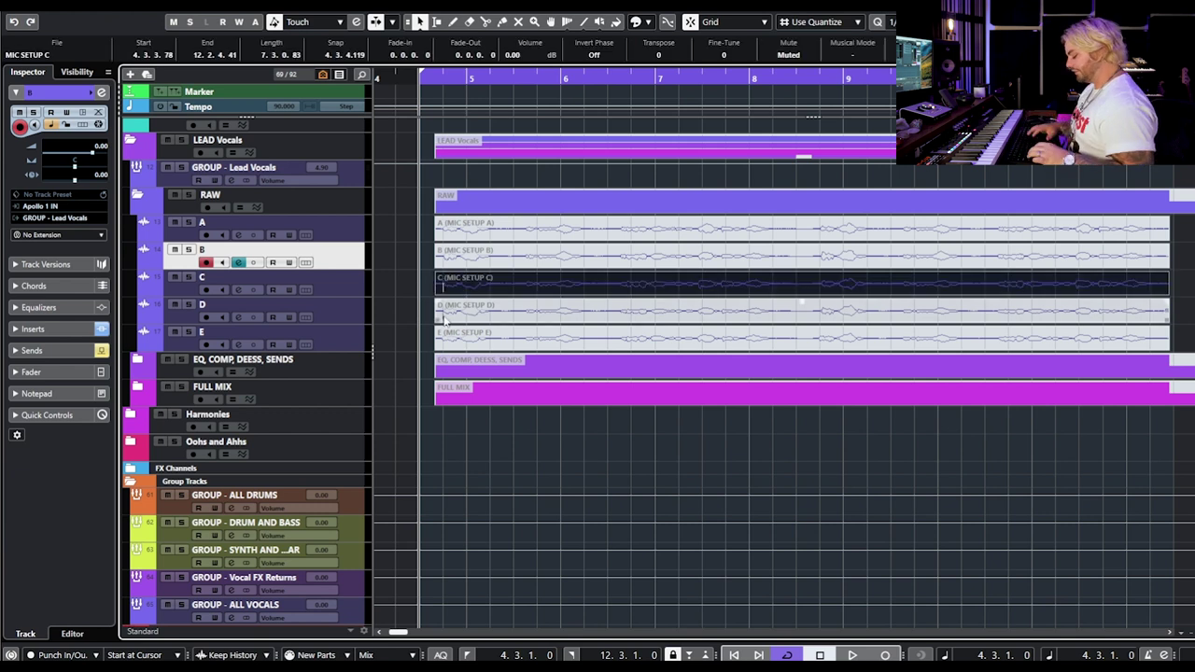
{"action": "key", "text": "shift+u"}
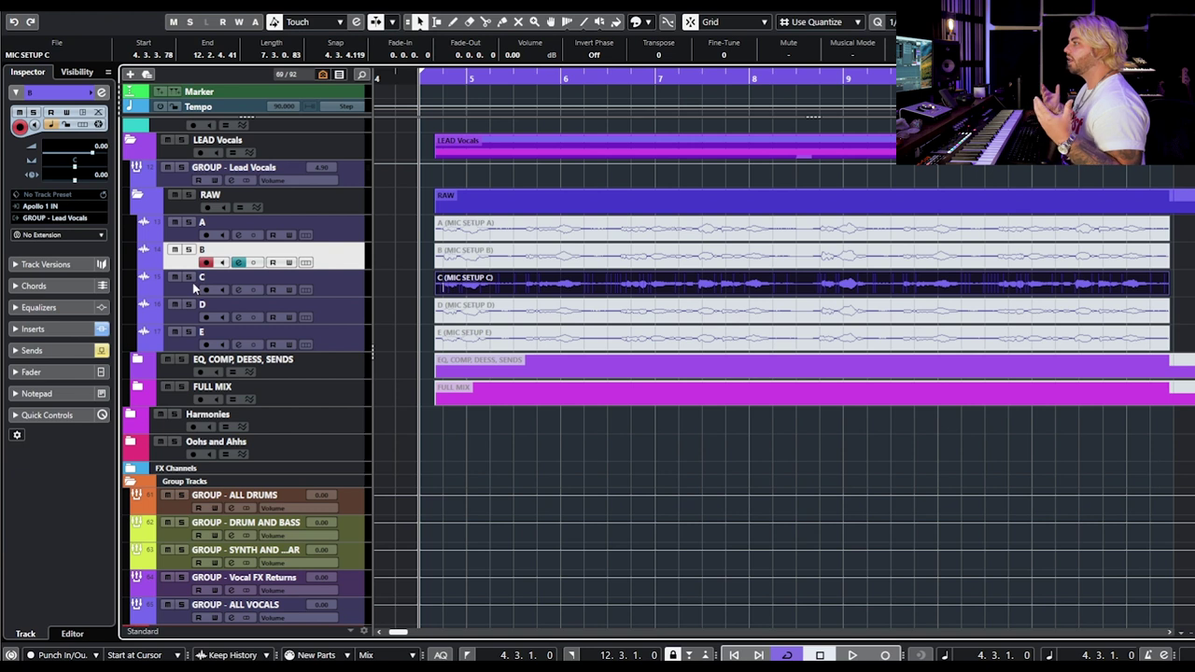
Step: Open Pro-Q 3 on track C, play setup C within the full mix to view its spectrum, and close the plug-in
{"action": "left_click", "coordinate": [346, 284]}
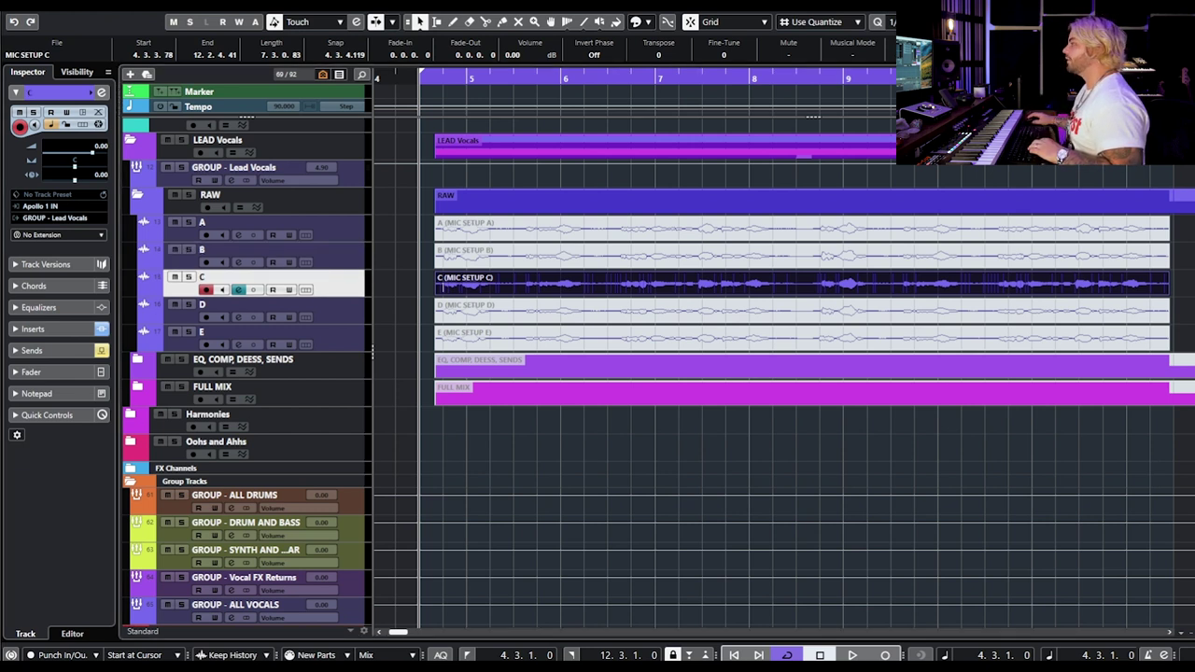
{"action": "left_click_drag", "start_coordinate": [1194, 118], "coordinate": [725, 324]}
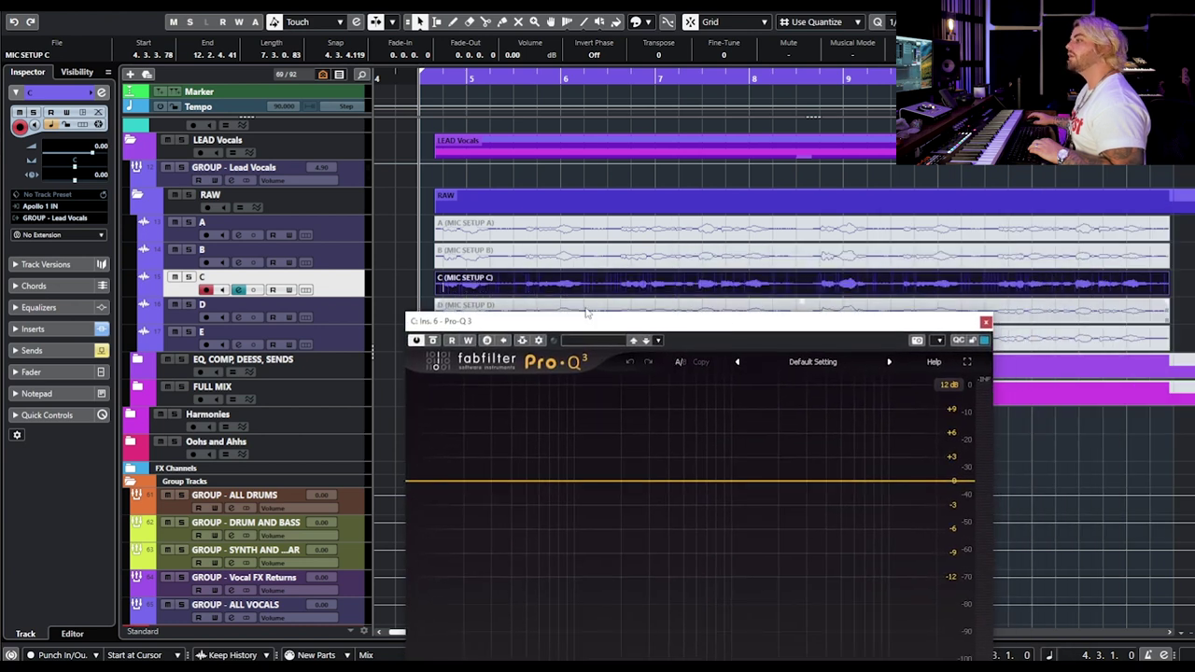
{"action": "left_click", "coordinate": [419, 248]}
{"action": "key", "text": "space"}
{"action": "left_click_drag", "start_coordinate": [668, 330], "coordinate": [656, 254]}
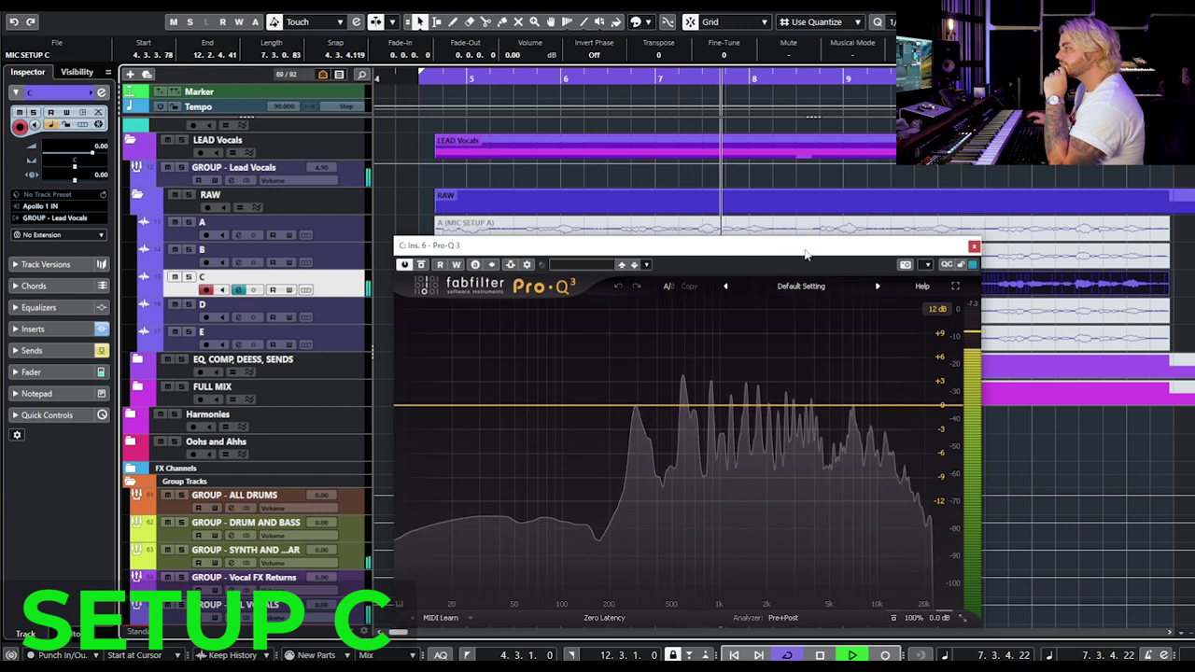
{"action": "key", "text": "space"}
{"action": "left_click", "coordinate": [974, 248]}
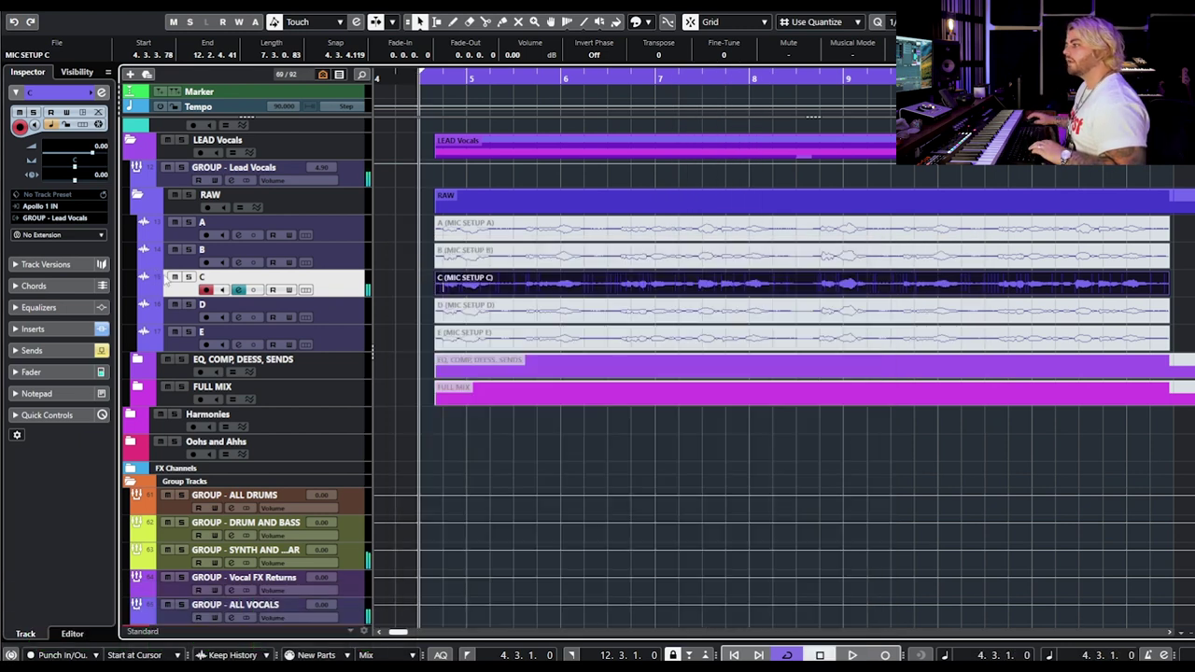
Step: Solo track C and play it on its own with the Pro-Q 3 analyzer open, then close the plug-in
{"action": "left_click", "coordinate": [188, 277]}
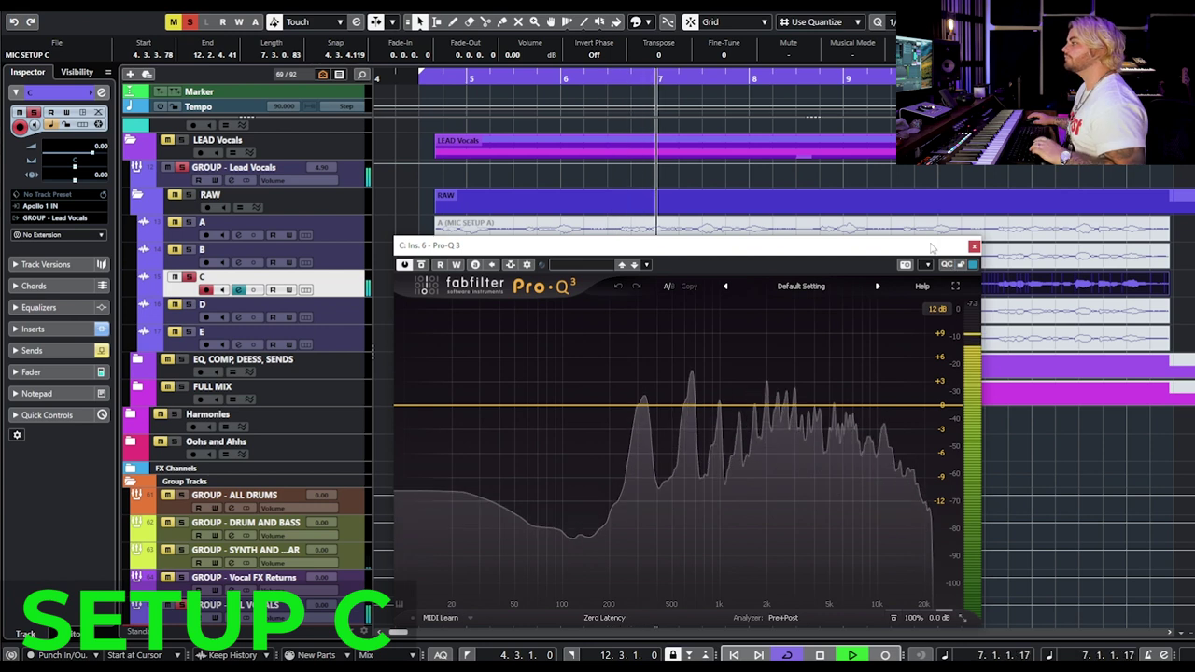
{"action": "key", "text": "space"}
{"action": "left_click", "coordinate": [973, 246]}
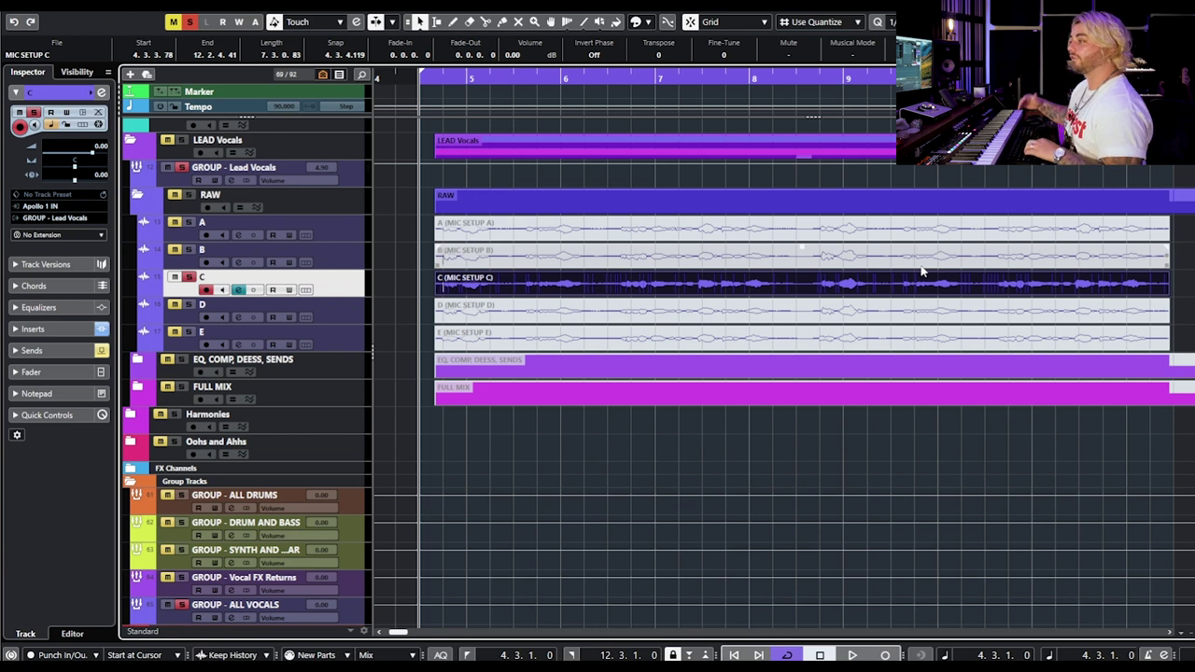
Step: Overlay the external spectrum A (2) in track C's Pro-Q 3 analyzer and play to compare setup C with the unmuted setup A clip
{"action": "left_click_drag", "start_coordinate": [411, 252], "coordinate": [450, 276]}
{"action": "left_click", "coordinate": [411, 276]}
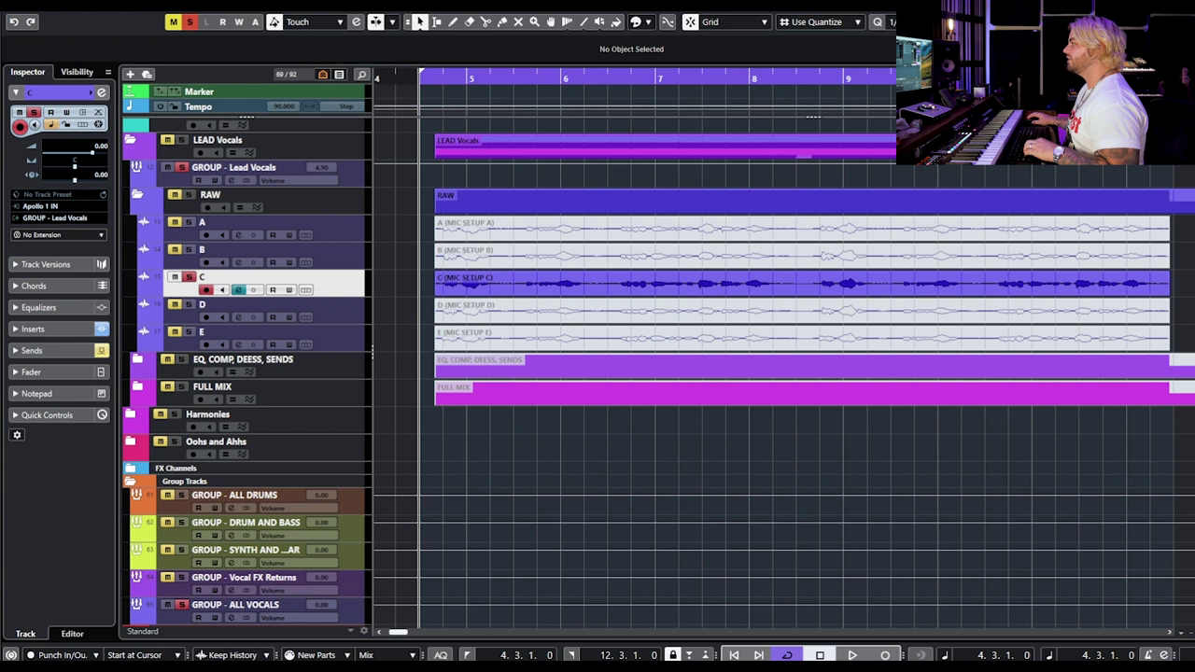
{"action": "left_click", "coordinate": [769, 619]}
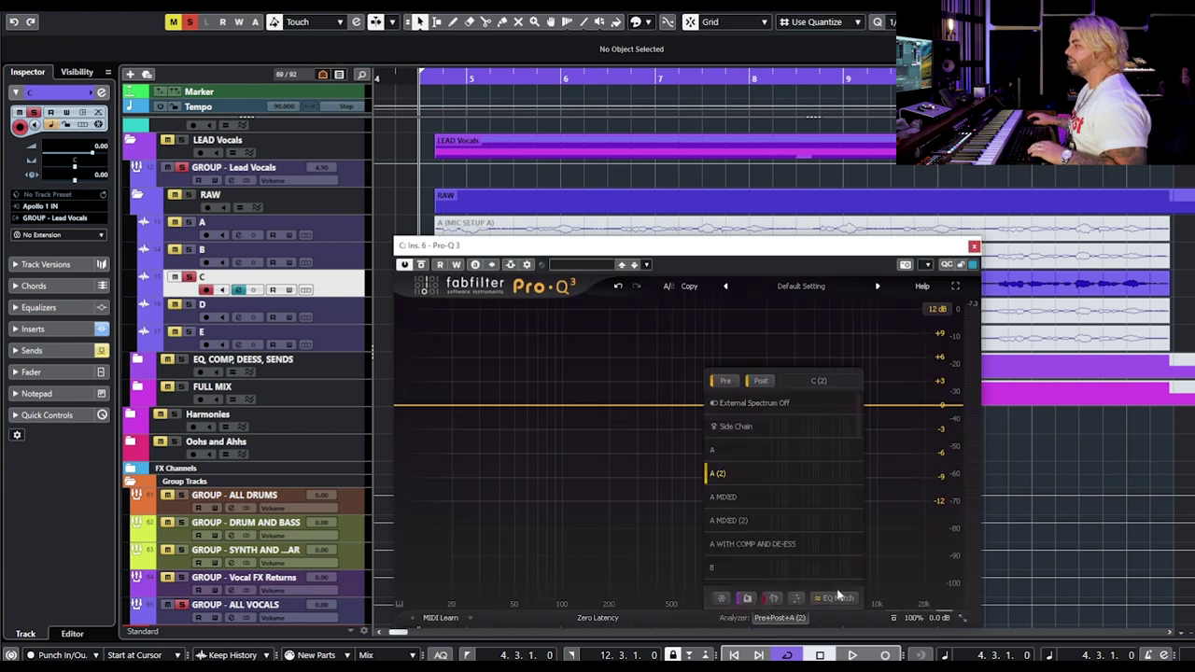
{"action": "left_click_drag", "start_coordinate": [525, 247], "coordinate": [621, 111]}
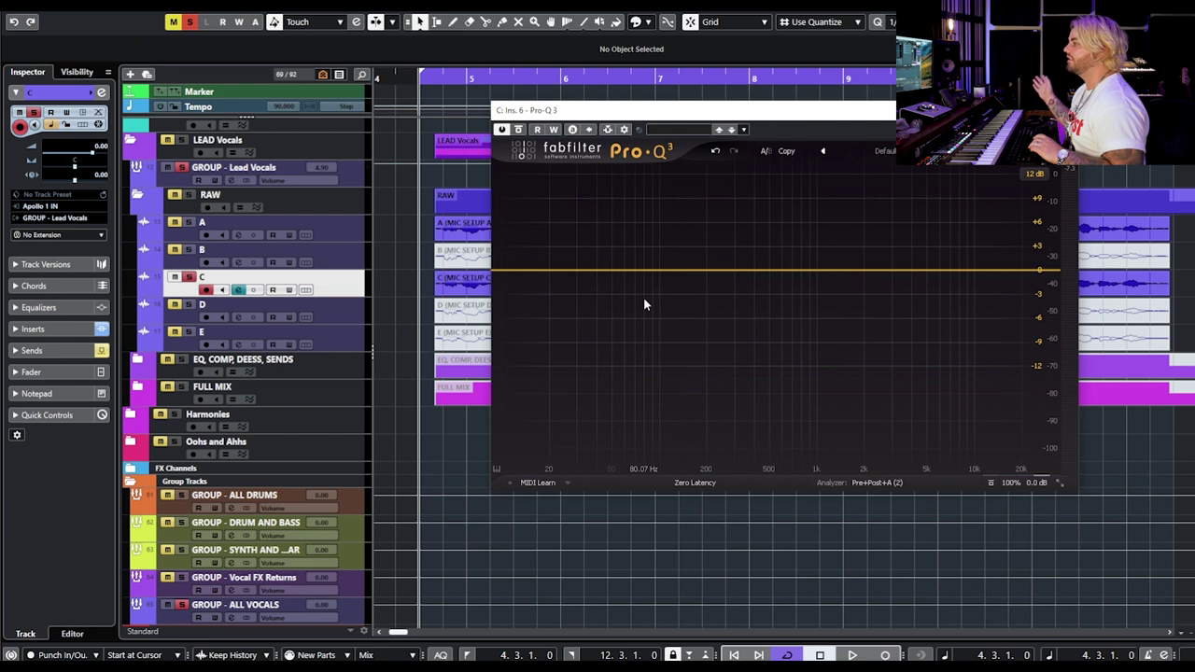
{"action": "key", "text": "space"}
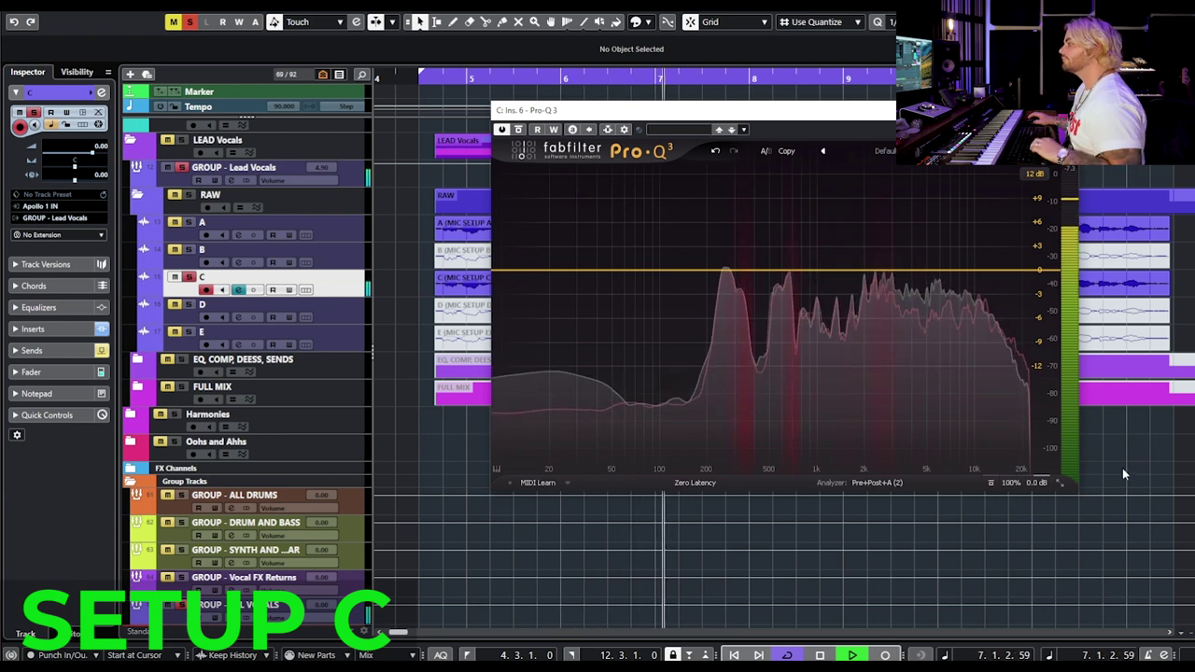
Step: Stop the playback, close track C's Pro-Q 3 and unsolo the track
{"action": "key", "text": "space"}
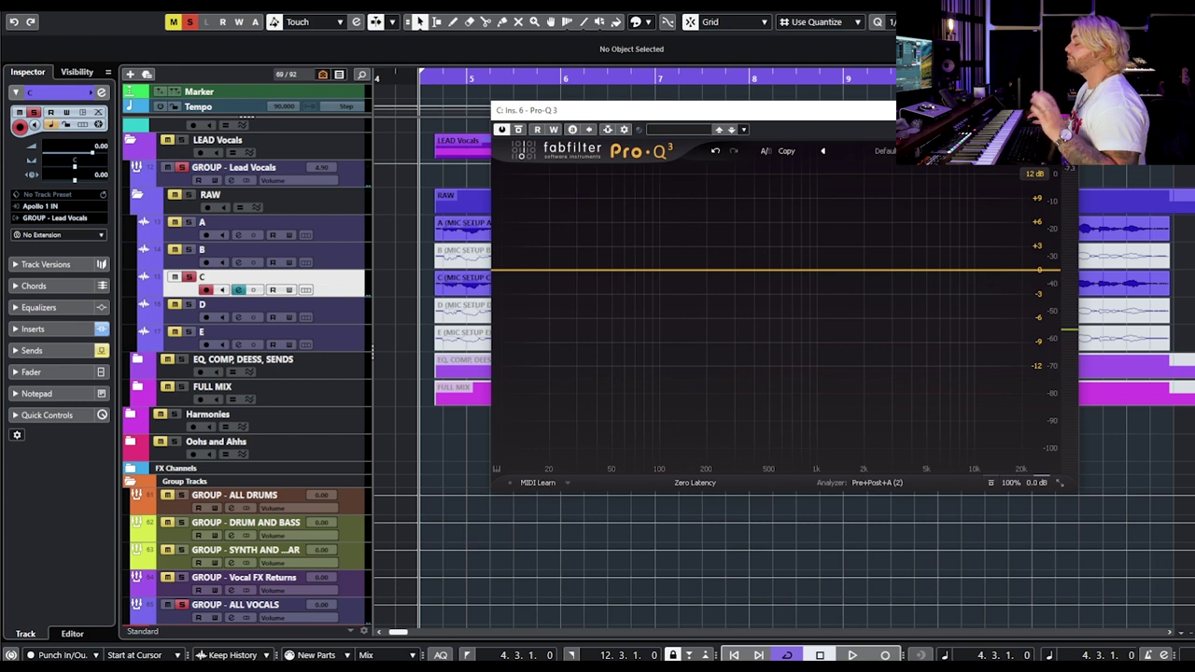
{"action": "left_click_drag", "start_coordinate": [1022, 110], "coordinate": [948, 123]}
{"action": "left_click", "coordinate": [990, 123]}
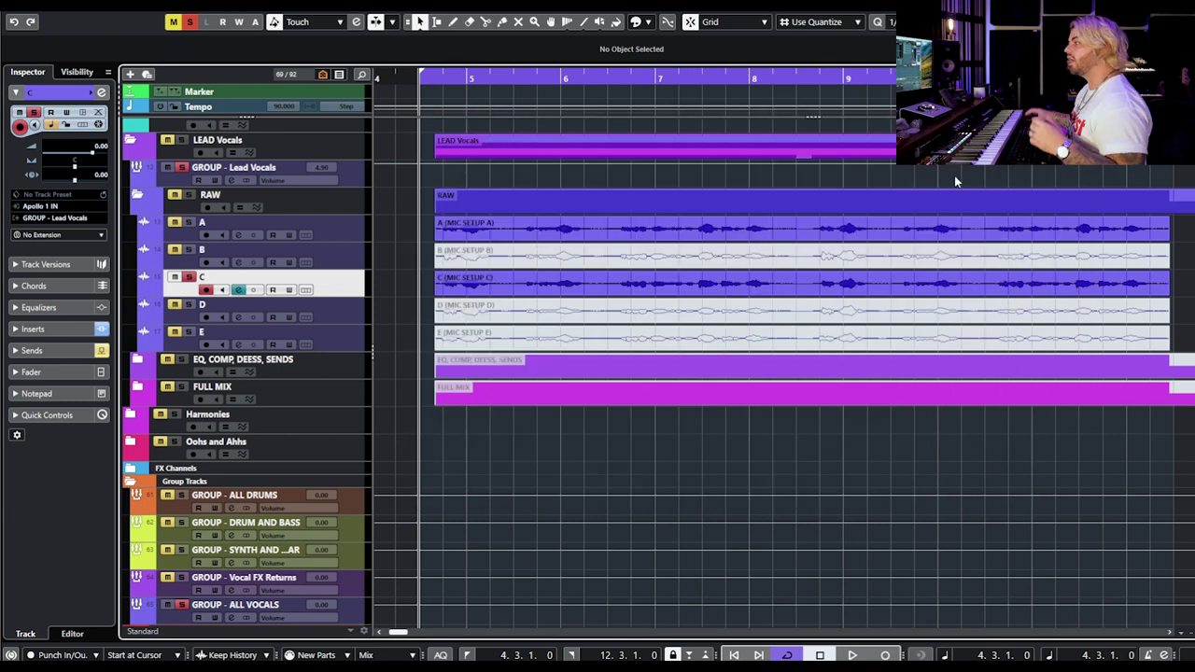
{"action": "left_click", "coordinate": [188, 277]}
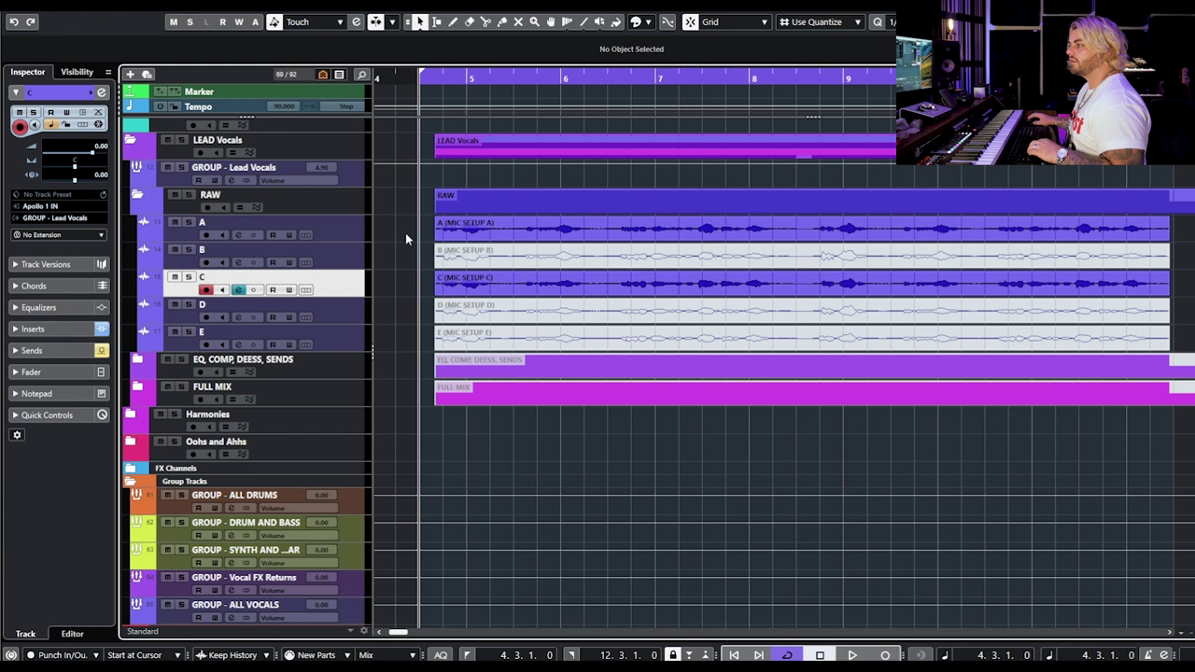
Step: Mute the MIC SETUP A and MIC SETUP C clips and unmute the MIC SETUP D clip
{"action": "left_click", "coordinate": [471, 233]}
{"action": "key", "text": "shift+m"}
{"action": "left_click_drag", "start_coordinate": [411, 279], "coordinate": [468, 290]}
{"action": "key", "text": "shift+m"}
{"action": "left_click", "coordinate": [390, 386]}
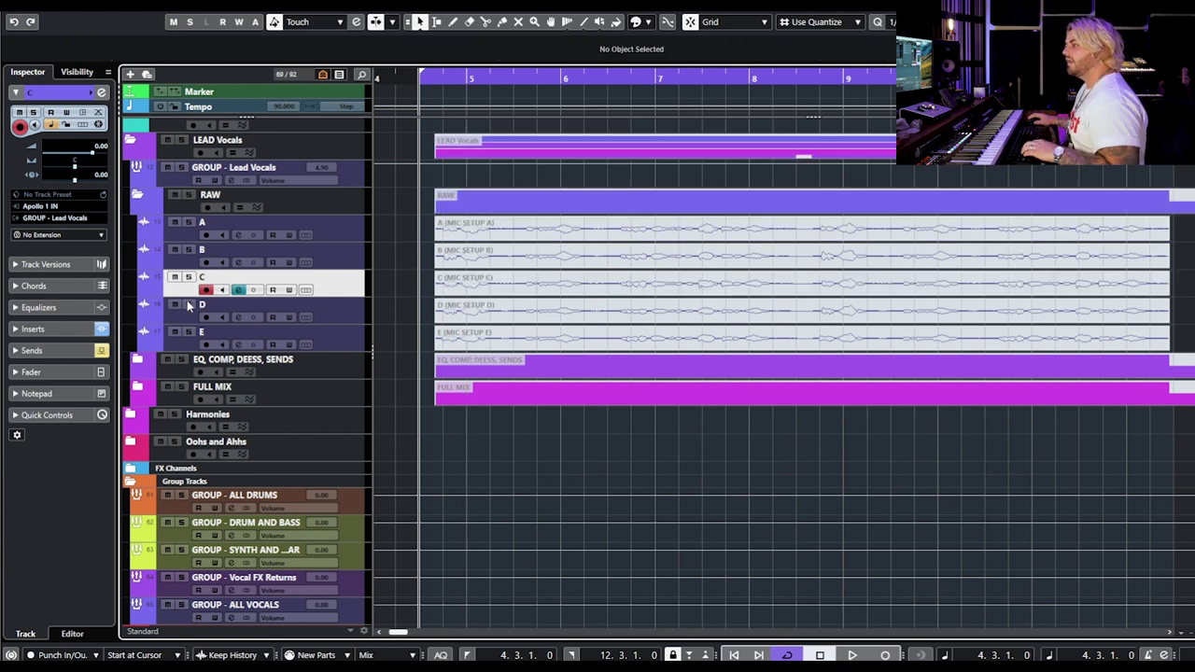
{"action": "left_click", "coordinate": [473, 308]}
{"action": "key", "text": "shift+u"}
Step: Play track D with its Pro-Q 3 analyzer open, first soloed and then within the full mix, and close the plug-in
{"action": "left_click", "coordinate": [341, 313]}
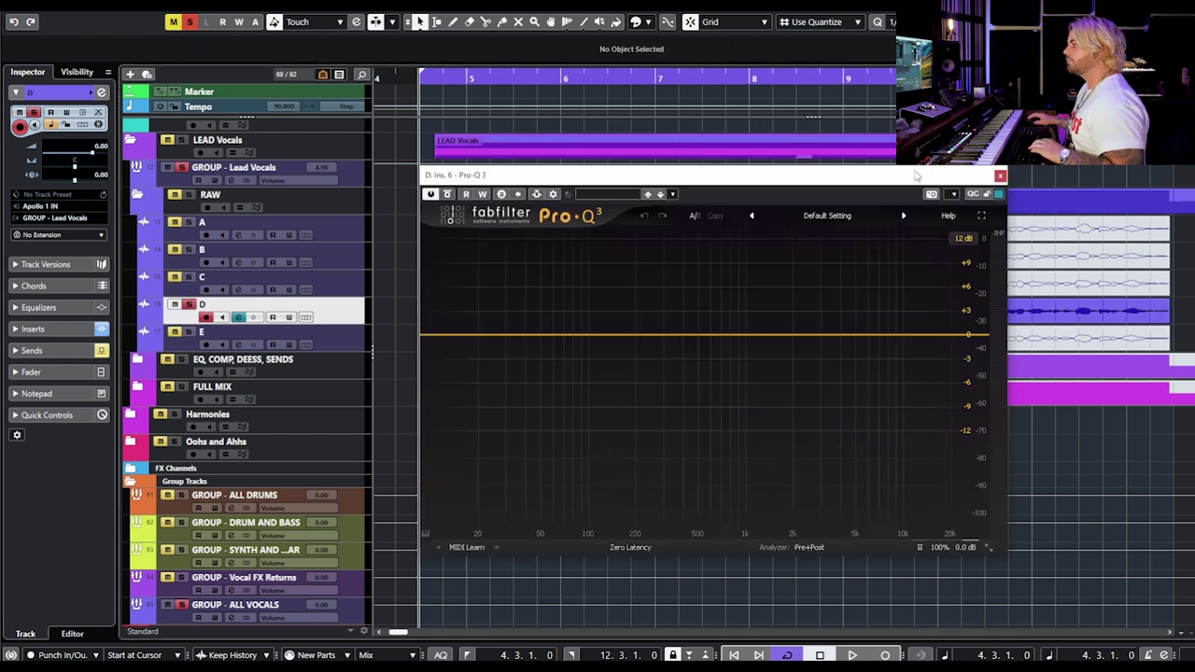
{"action": "left_click_drag", "start_coordinate": [990, 177], "coordinate": [1011, 199]}
{"action": "key", "text": "space"}
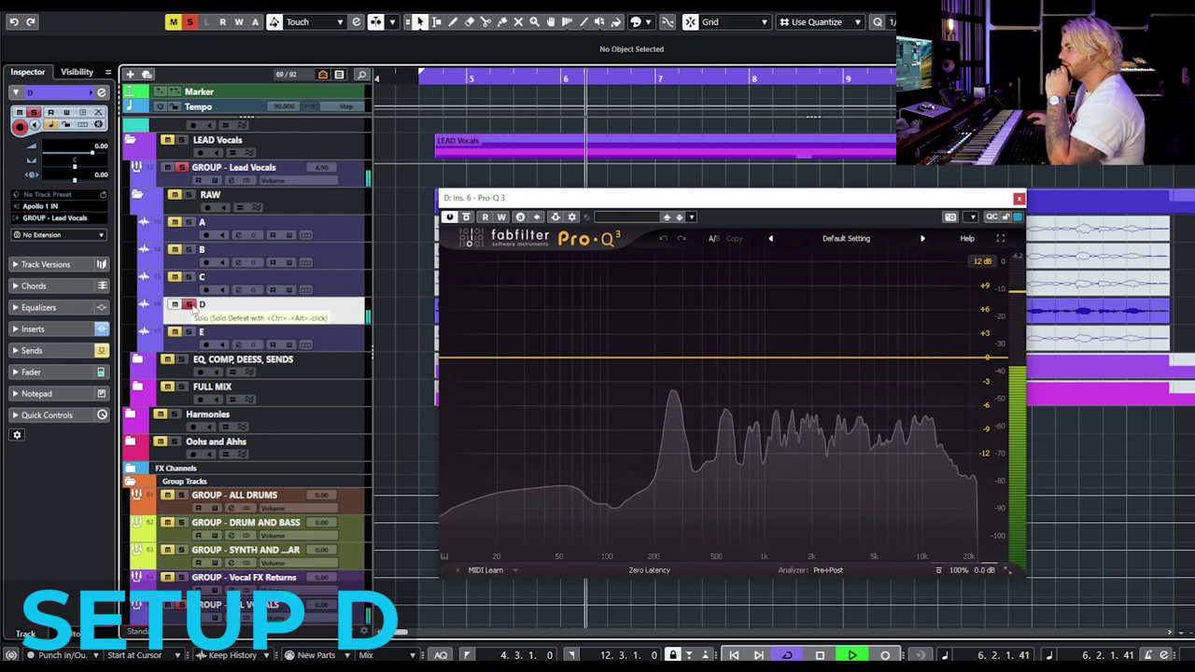
{"action": "left_click", "coordinate": [189, 305]}
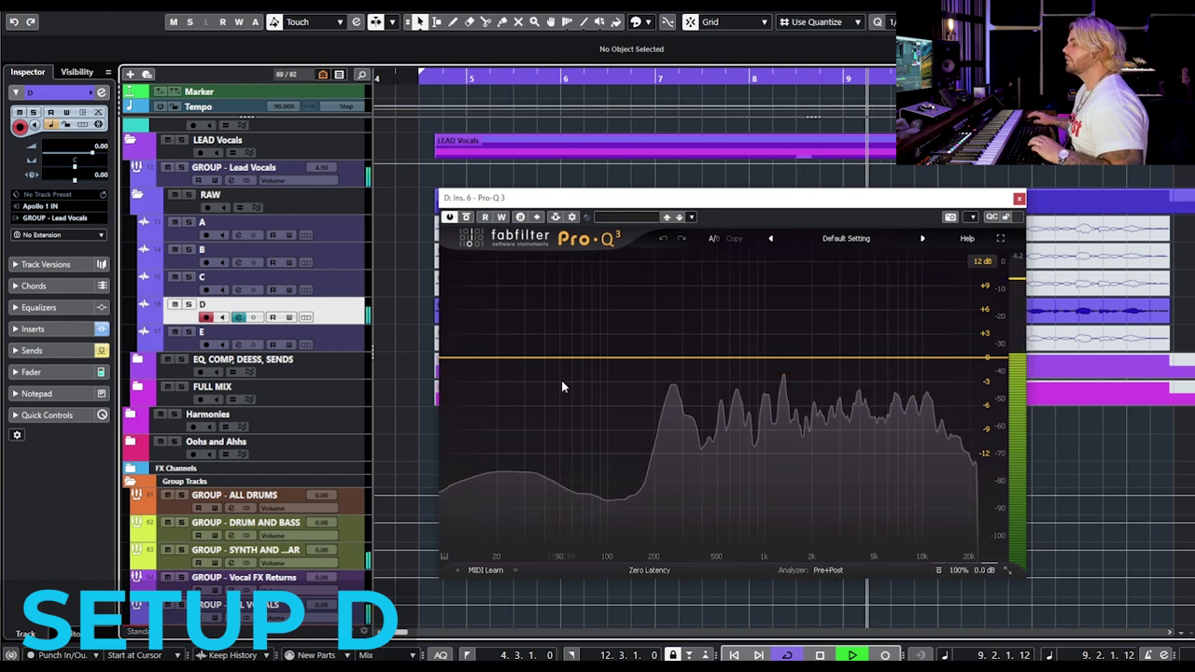
{"action": "key", "text": "space"}
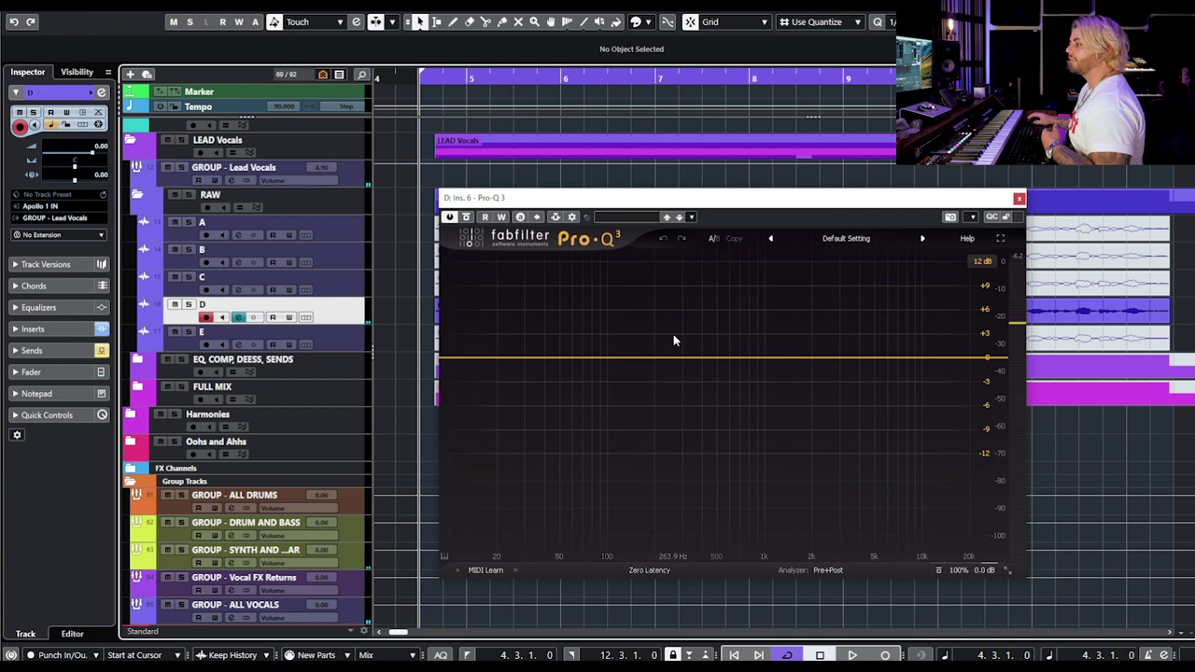
{"action": "left_click", "coordinate": [1019, 200]}
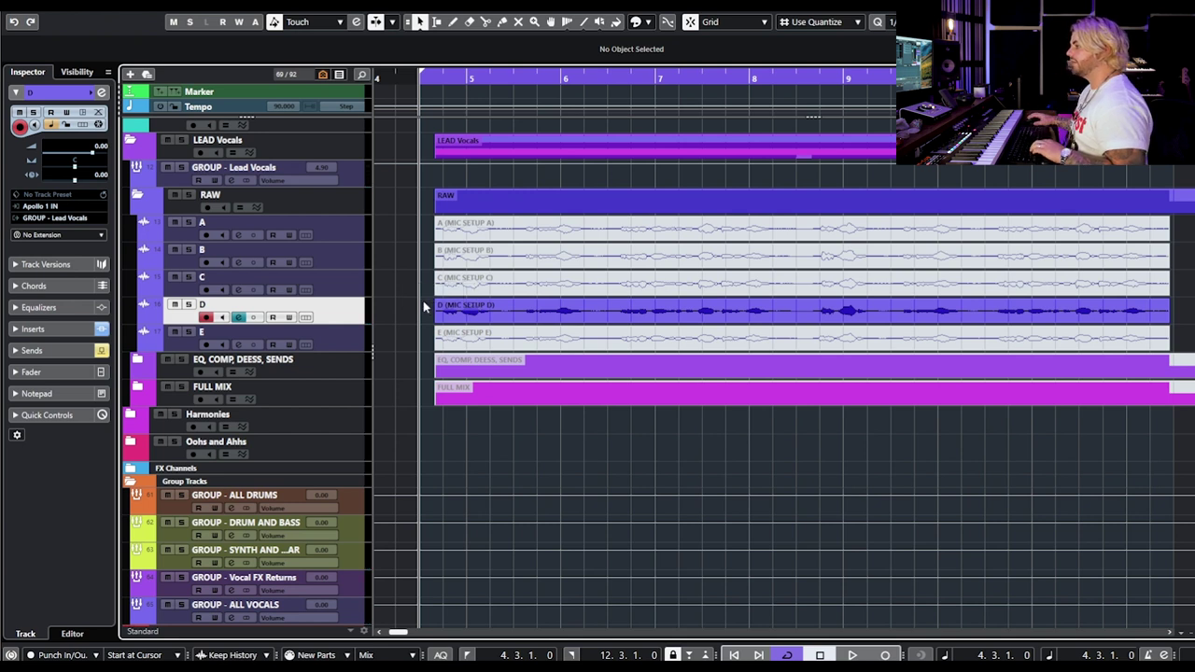
Step: Play the mix while swapping the mute states of the MIC SETUP C and MIC SETUP D clips to compare them
{"action": "left_click", "coordinate": [472, 301]}
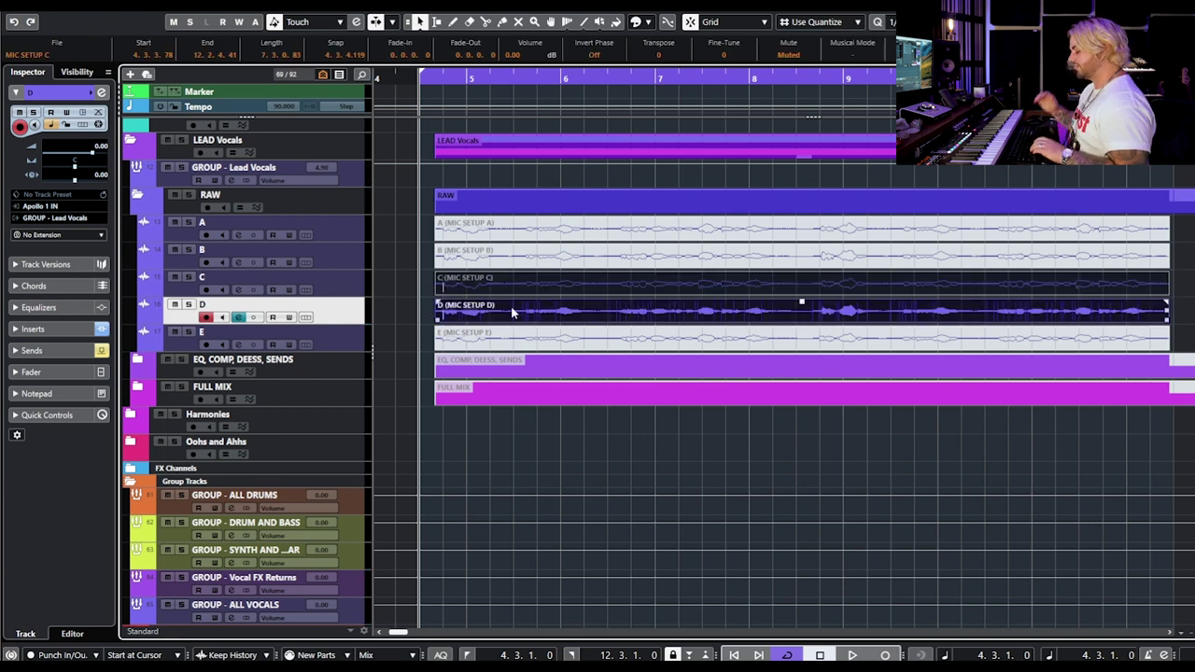
{"action": "key", "text": "space"}
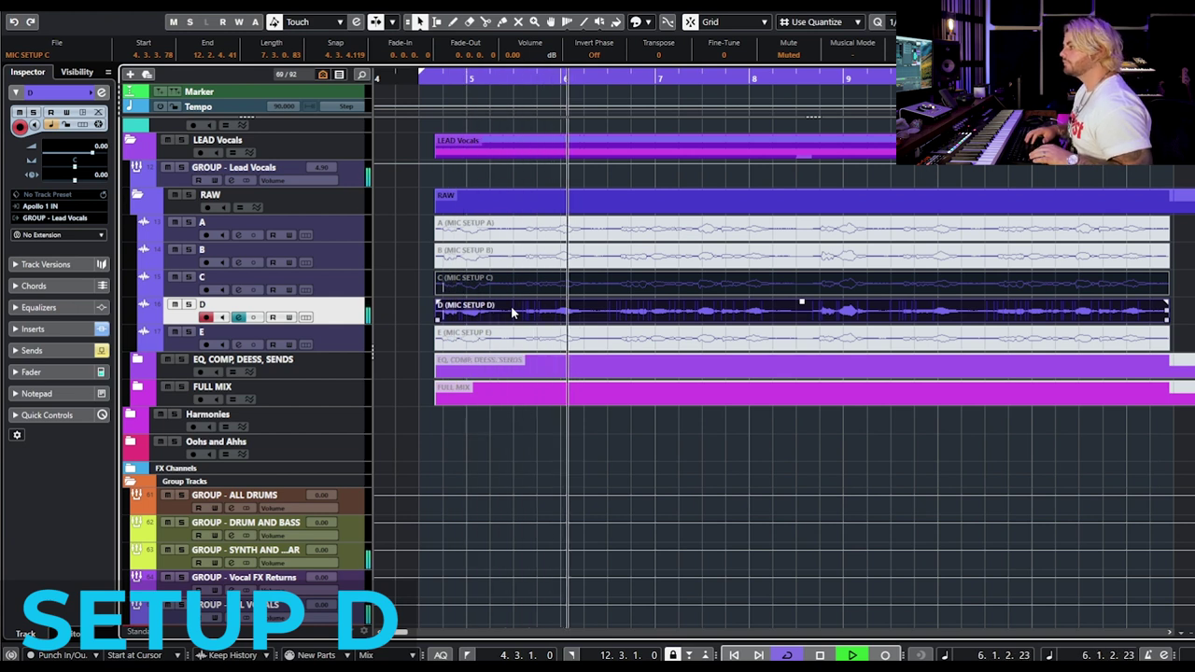
{"action": "key", "text": "shift+m"}
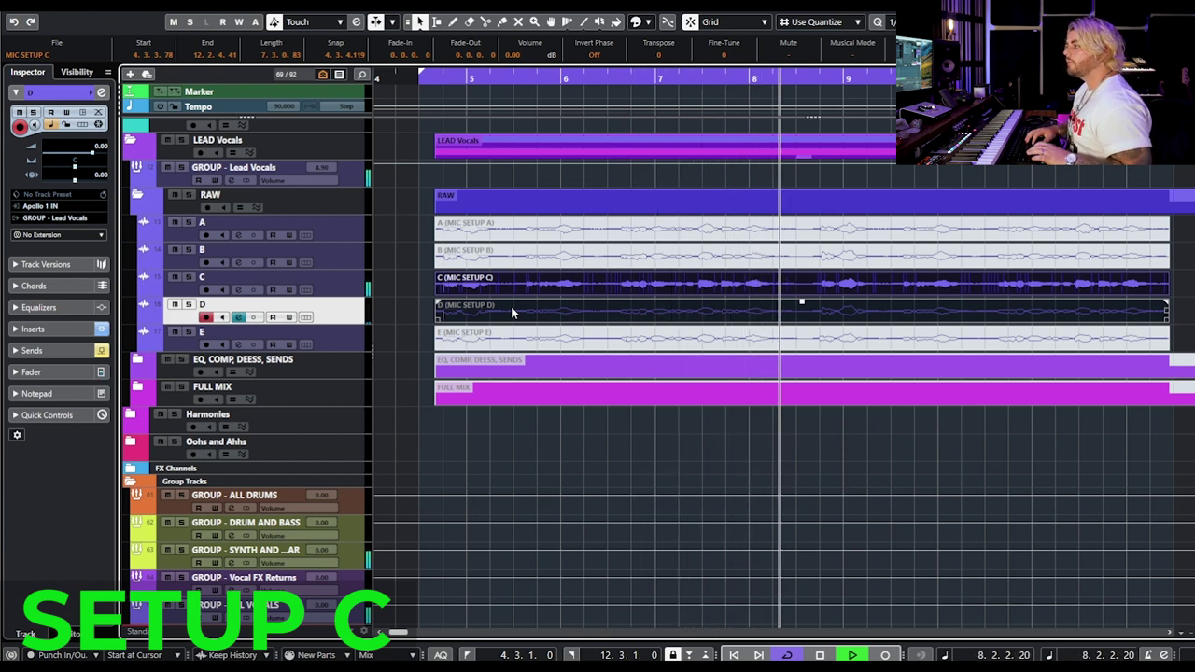
{"action": "key", "text": "shift+m"}
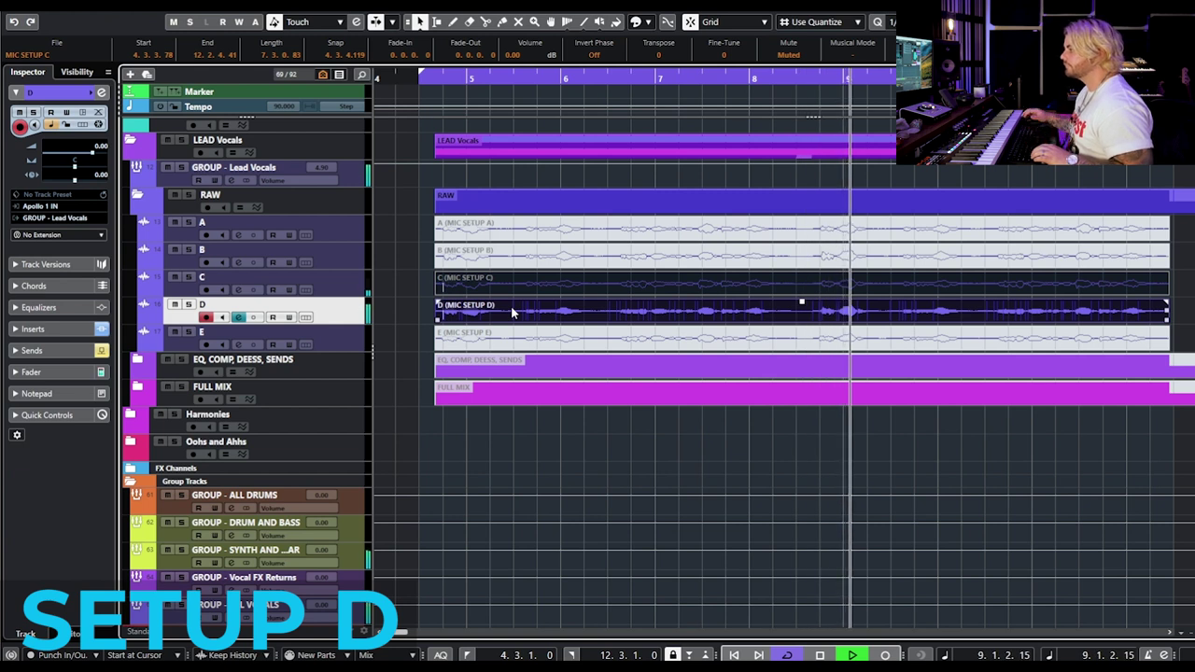
{"action": "key", "text": "space"}
Step: Play the mix while swapping the mute states of the MIC SETUP B and MIC SETUP D clips to compare them
{"action": "left_click_drag", "start_coordinate": [422, 314], "coordinate": [474, 316]}
{"action": "left_click", "coordinate": [455, 266]}
{"action": "key", "text": "space"}
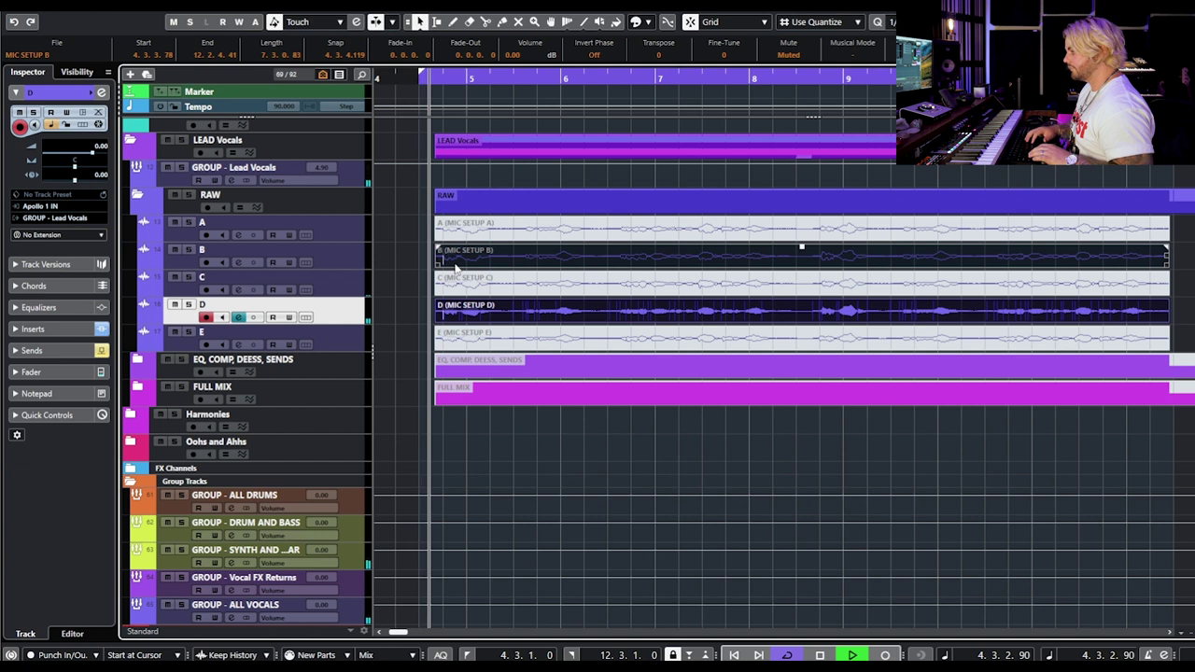
{"action": "key", "text": "alt+m"}
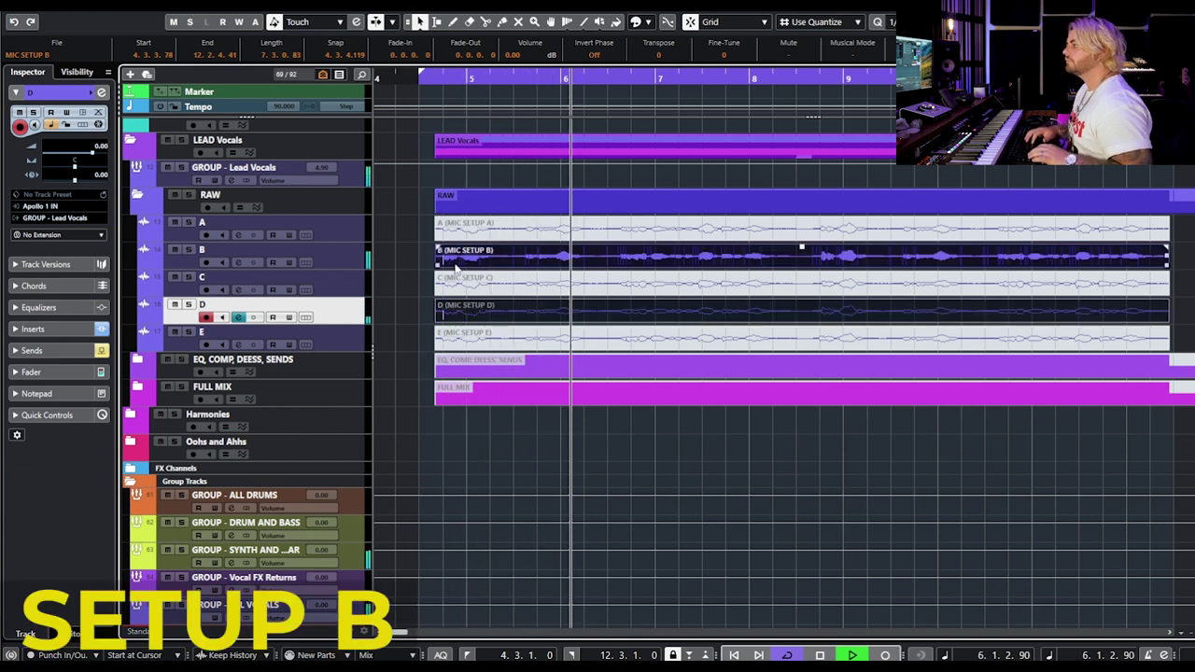
{"action": "key", "text": "alt+m"}
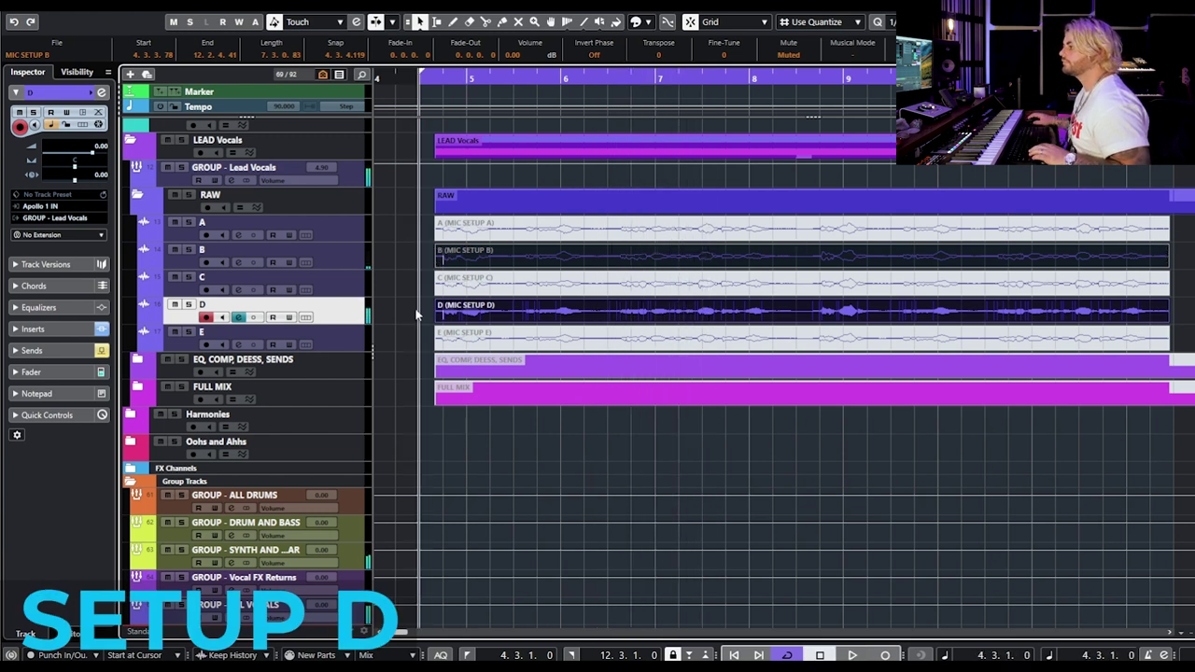
{"action": "key", "text": "space"}
Step: Play the mix while swapping the mute states of the MIC SETUP A and MIC SETUP D clips to compare them
{"action": "left_click", "coordinate": [660, 241]}
{"action": "key", "text": "space"}
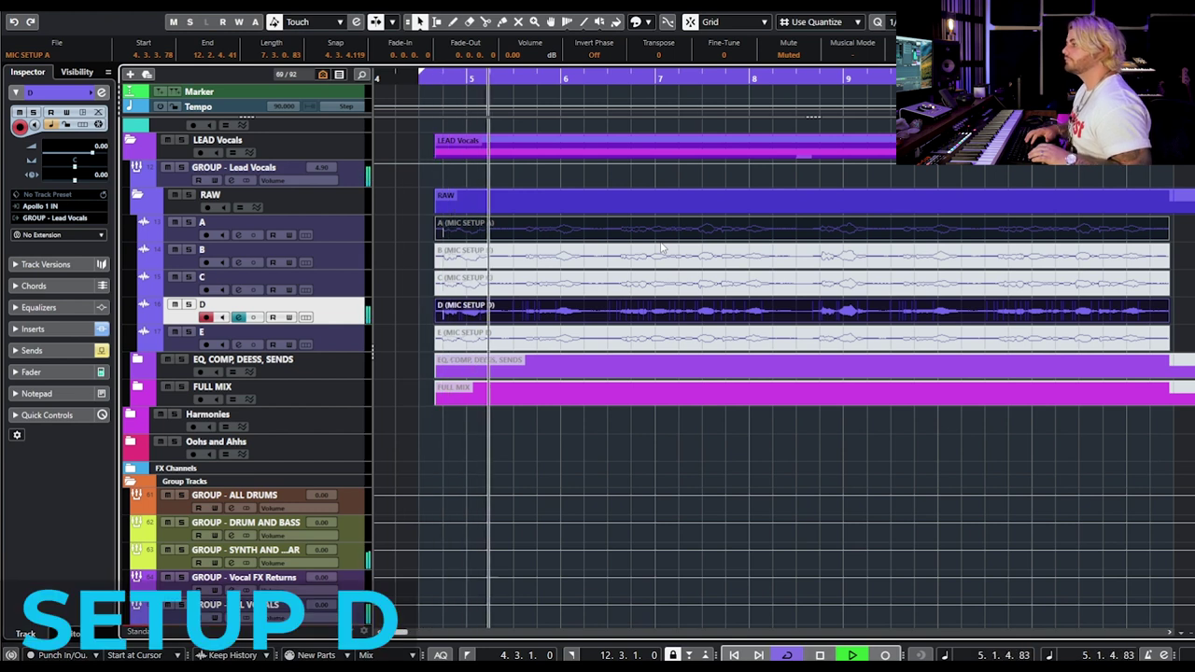
{"action": "left_click", "coordinate": [661, 245]}
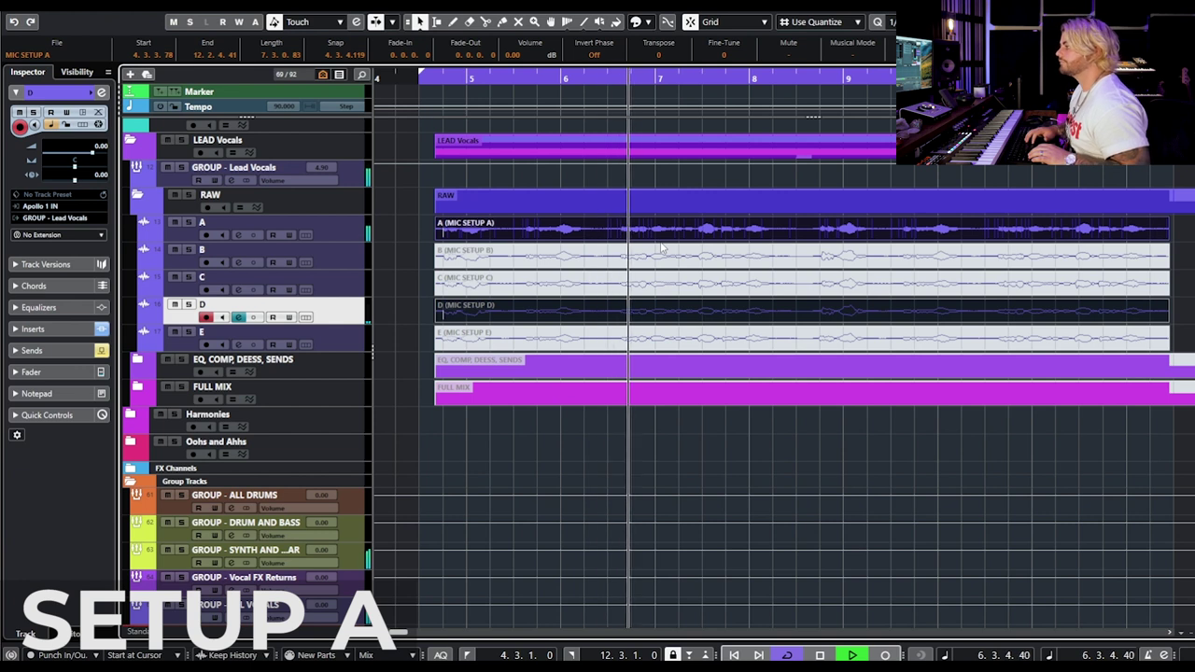
{"action": "key", "text": "alt+m"}
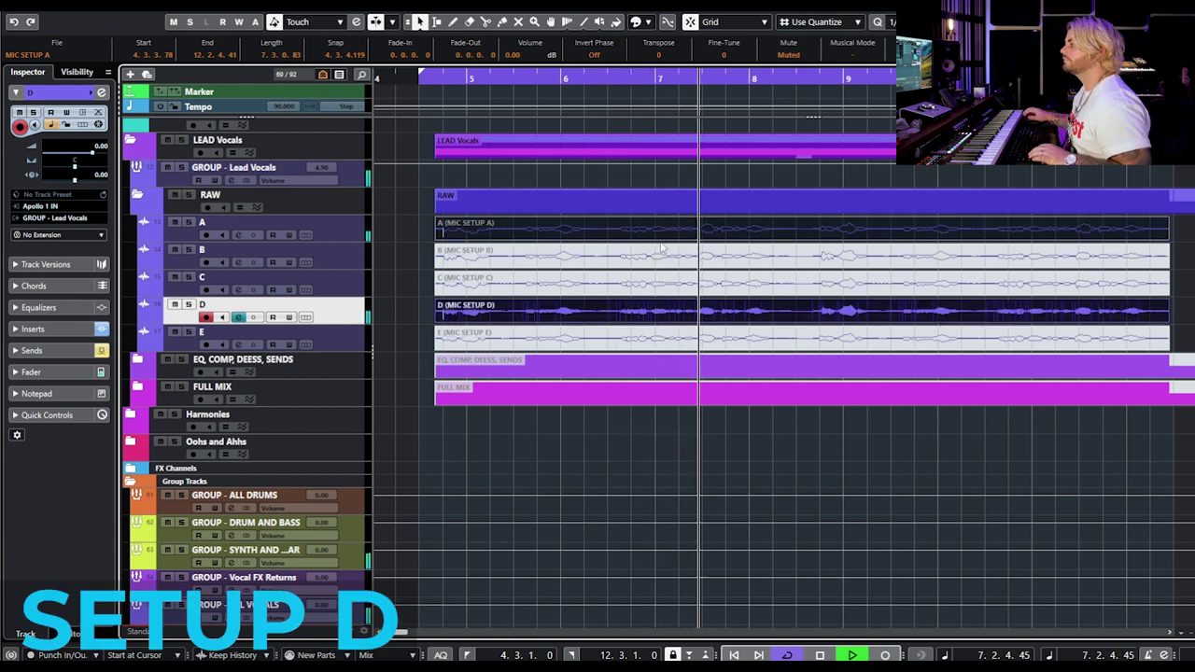
{"action": "left_click", "coordinate": [760, 439]}
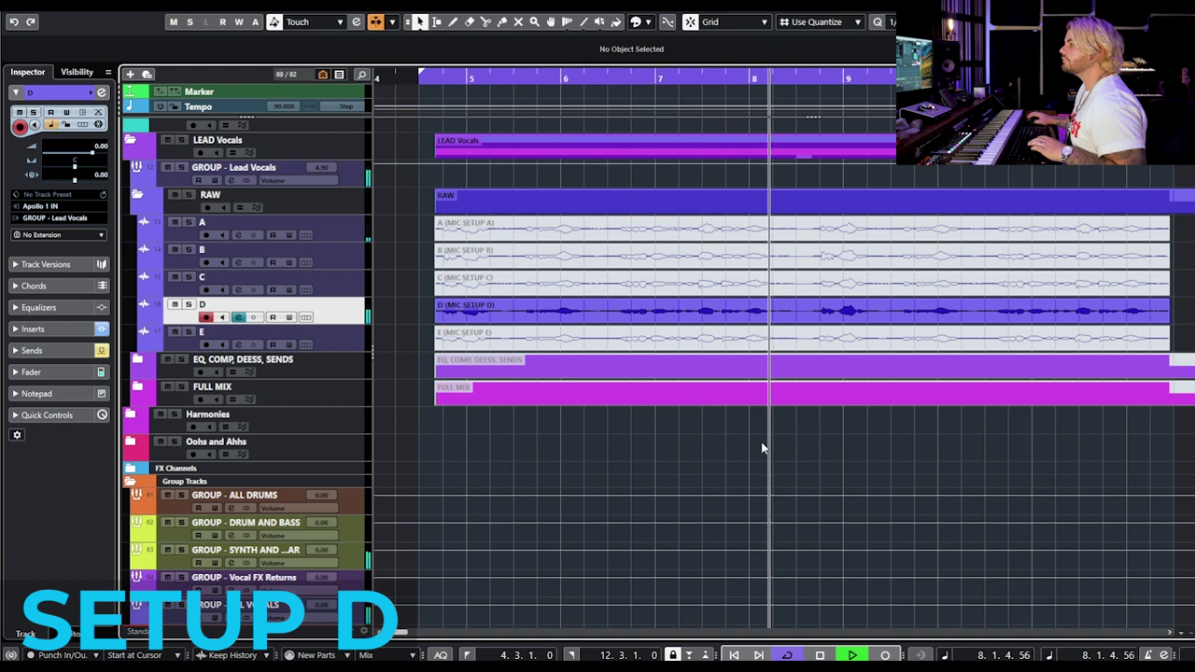
{"action": "key", "text": "space"}
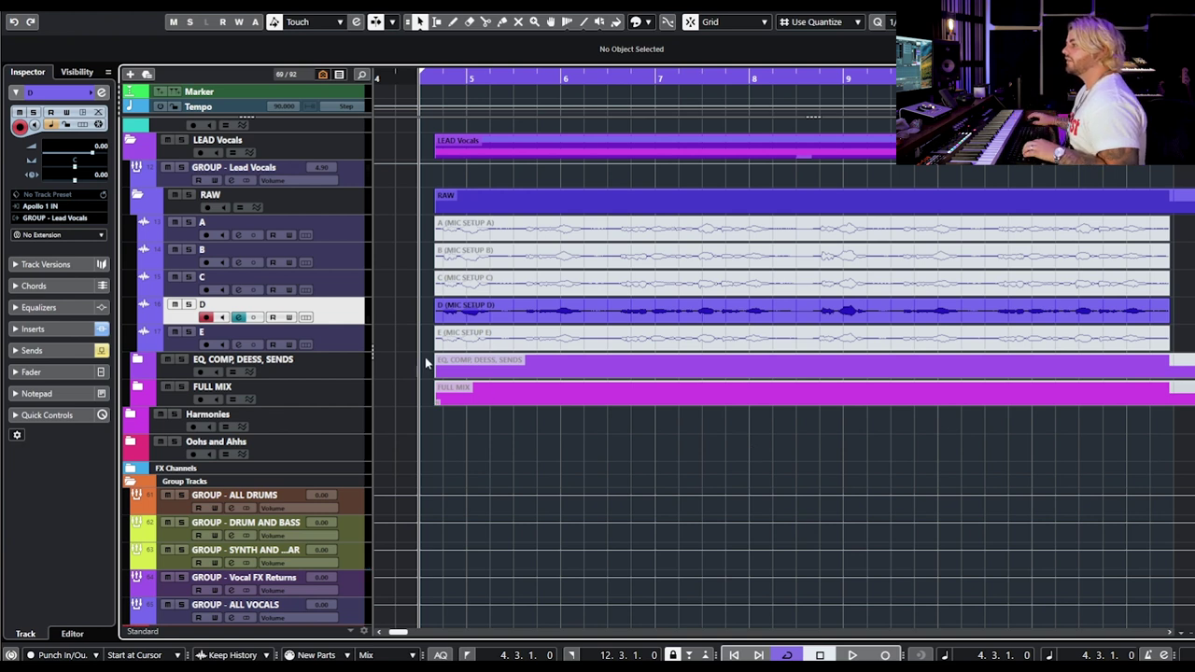
Step: Mute the MIC SETUP D clip and unmute the MIC SETUP E clip
{"action": "left_click", "coordinate": [456, 317]}
{"action": "left_click", "coordinate": [464, 235]}
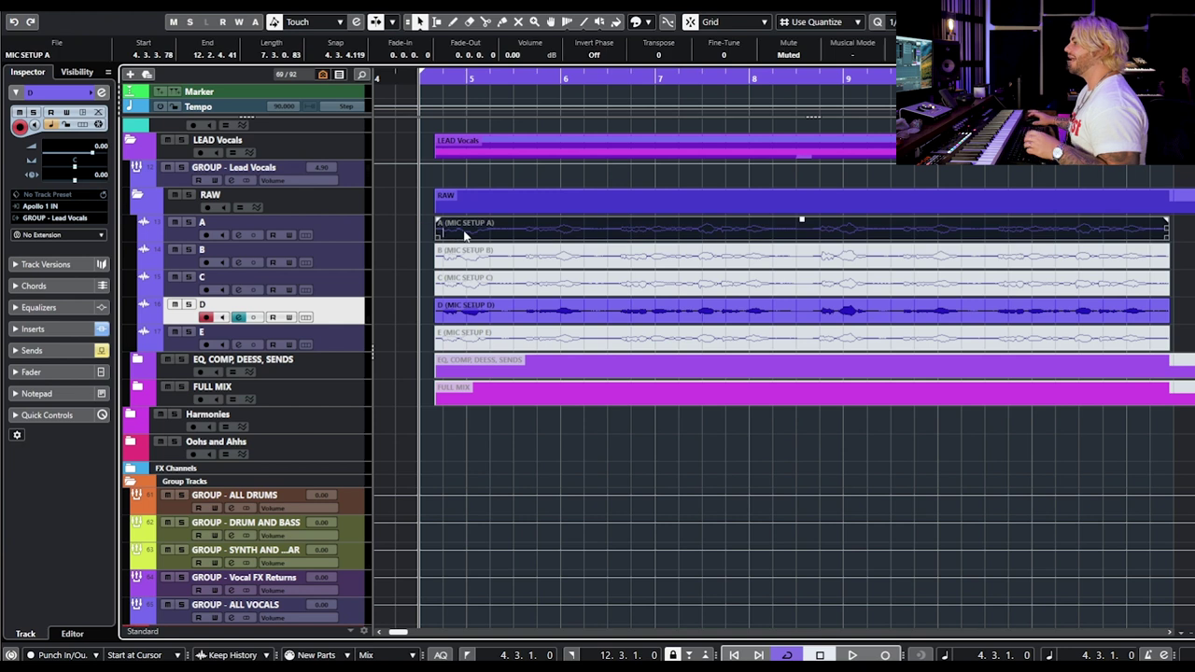
{"action": "left_click", "coordinate": [419, 302]}
{"action": "left_click", "coordinate": [457, 313]}
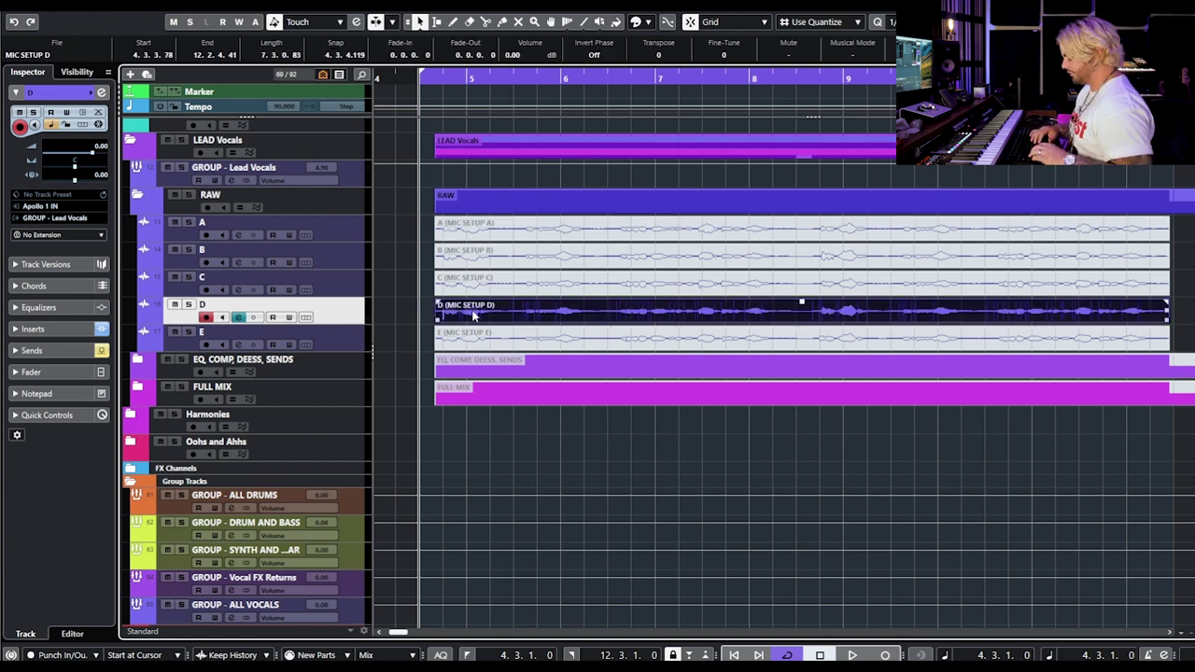
{"action": "key", "text": "shift+m"}
{"action": "left_click", "coordinate": [445, 341]}
{"action": "left_click", "coordinate": [427, 342]}
{"action": "left_click", "coordinate": [463, 342]}
{"action": "key", "text": "shift+u"}
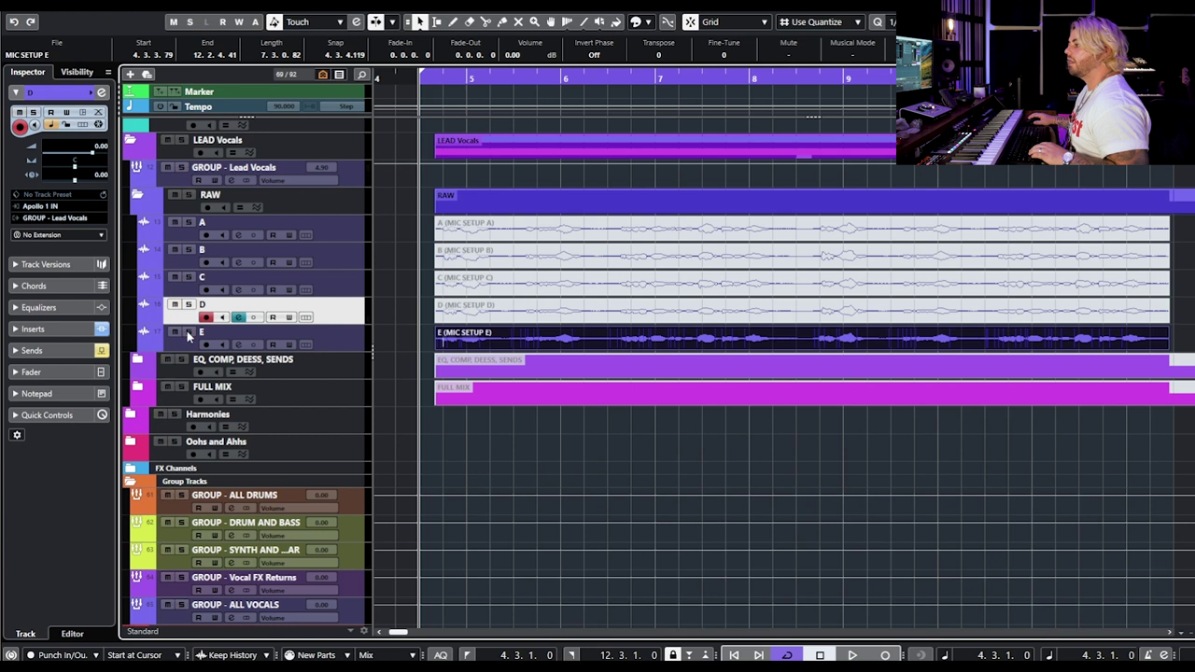
Step: Play the MIC SETUP E clip within the full mix
{"action": "left_click", "coordinate": [499, 445]}
{"action": "key", "text": "space"}
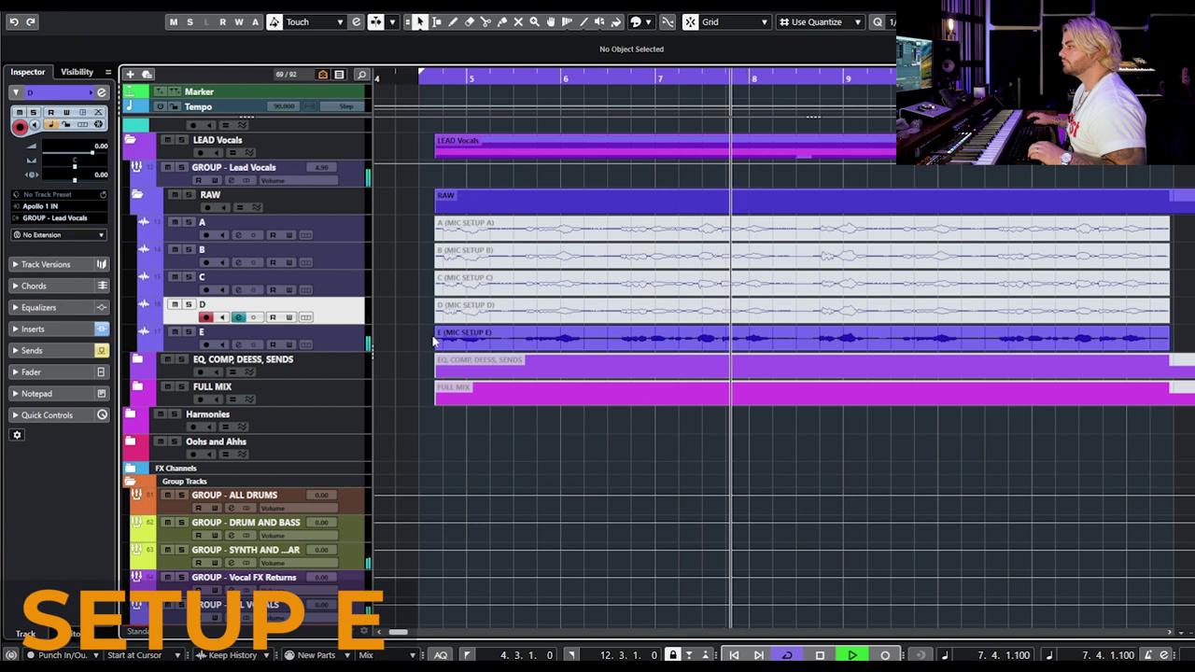
{"action": "key", "text": "space"}
Step: Solo track E and play it with its Pro-Q 3 analyzer open, then unsolo it and stop playback
{"action": "left_click", "coordinate": [190, 332]}
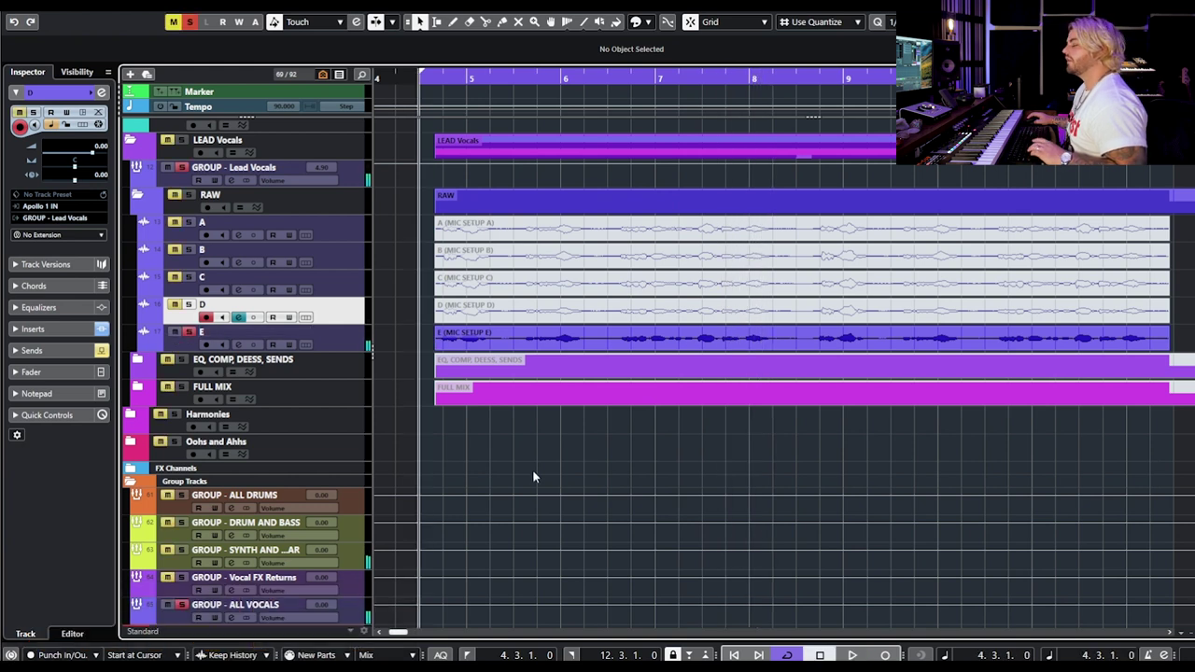
{"action": "key", "text": "space"}
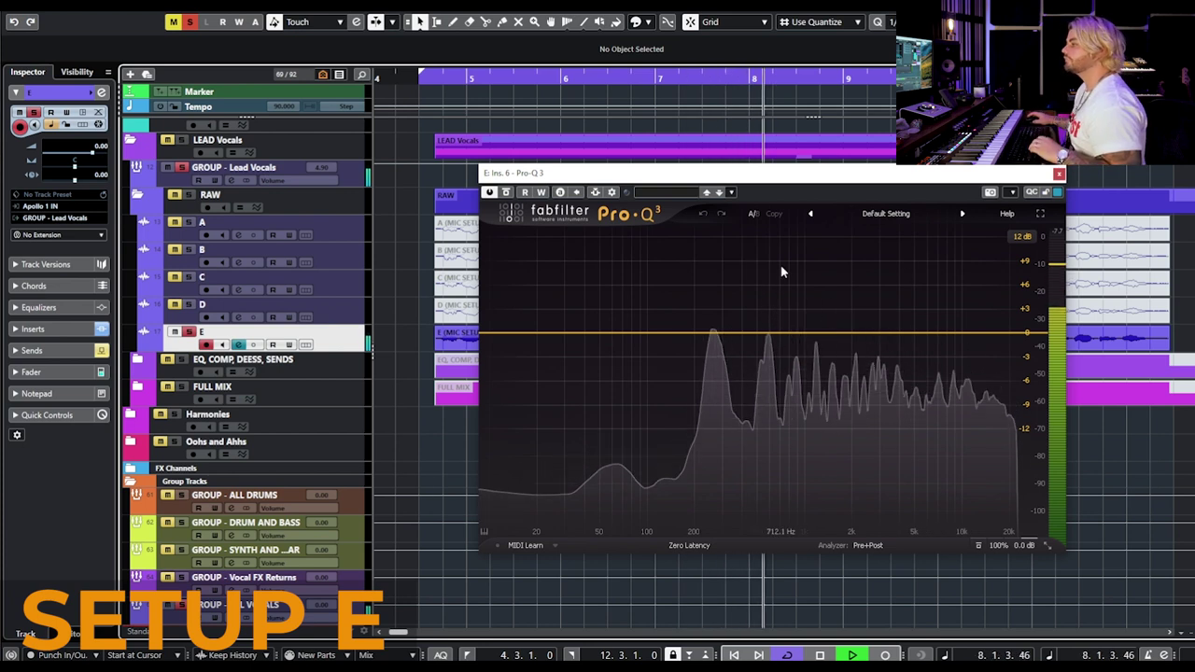
{"action": "key", "text": "space"}
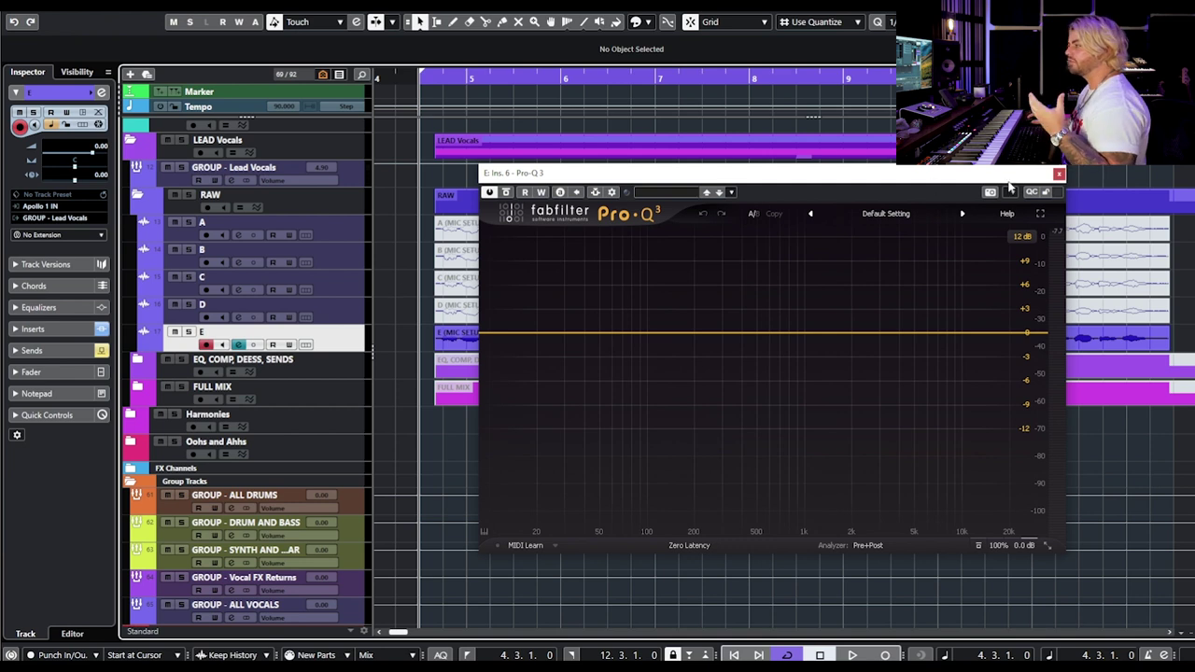
Step: Overlay the external spectrum A (2) in track E's Pro-Q 3 analyzer and unmute the MIC SETUP A clip
{"action": "left_click", "coordinate": [868, 546]}
{"action": "left_click", "coordinate": [459, 234]}
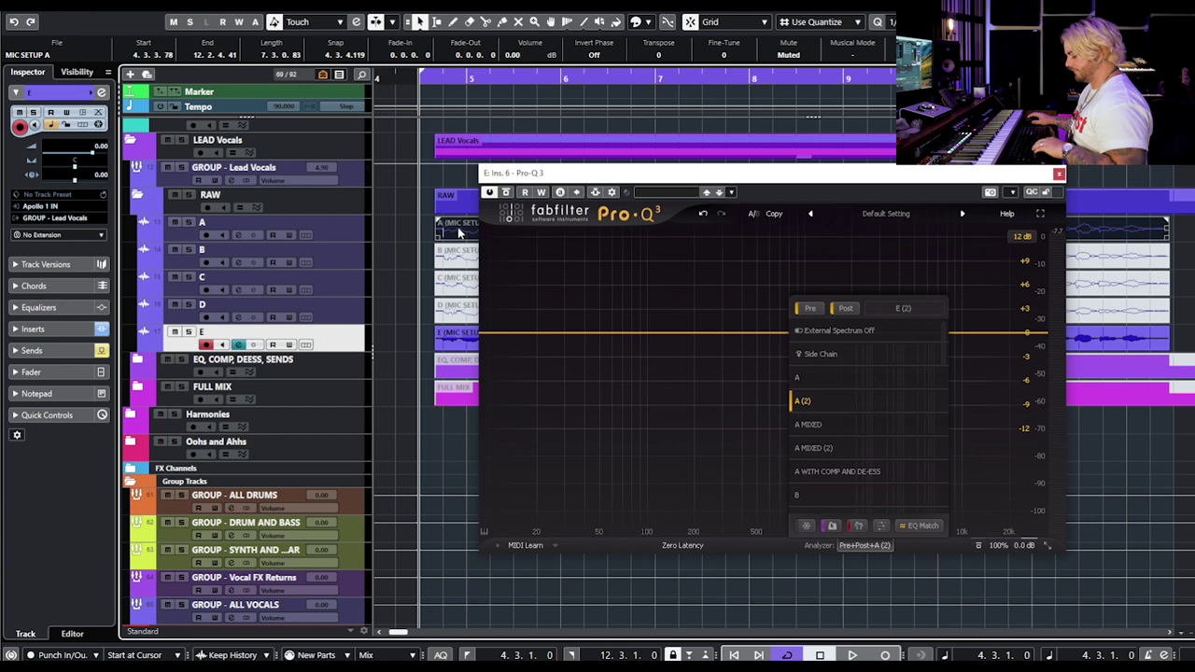
{"action": "left_click", "coordinate": [426, 434]}
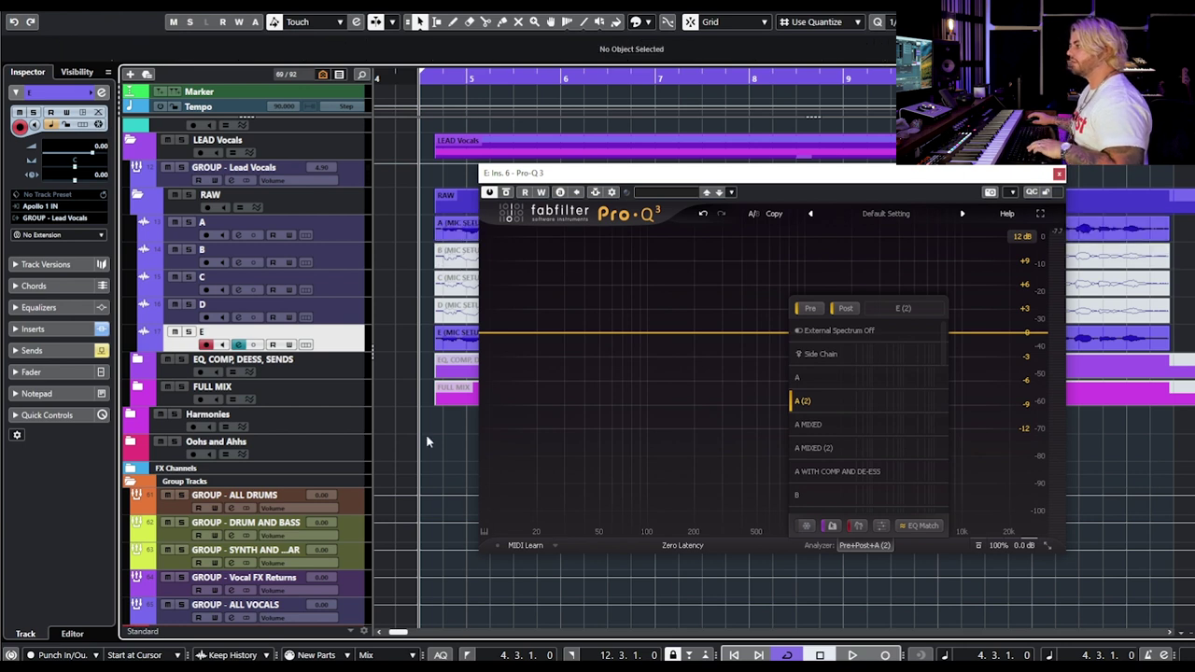
Step: Mute track A and play the mix to compare setup E's spectrum with setup A's in the analyzer
{"action": "left_click", "coordinate": [181, 229]}
{"action": "left_click", "coordinate": [787, 422]}
{"action": "key", "text": "space"}
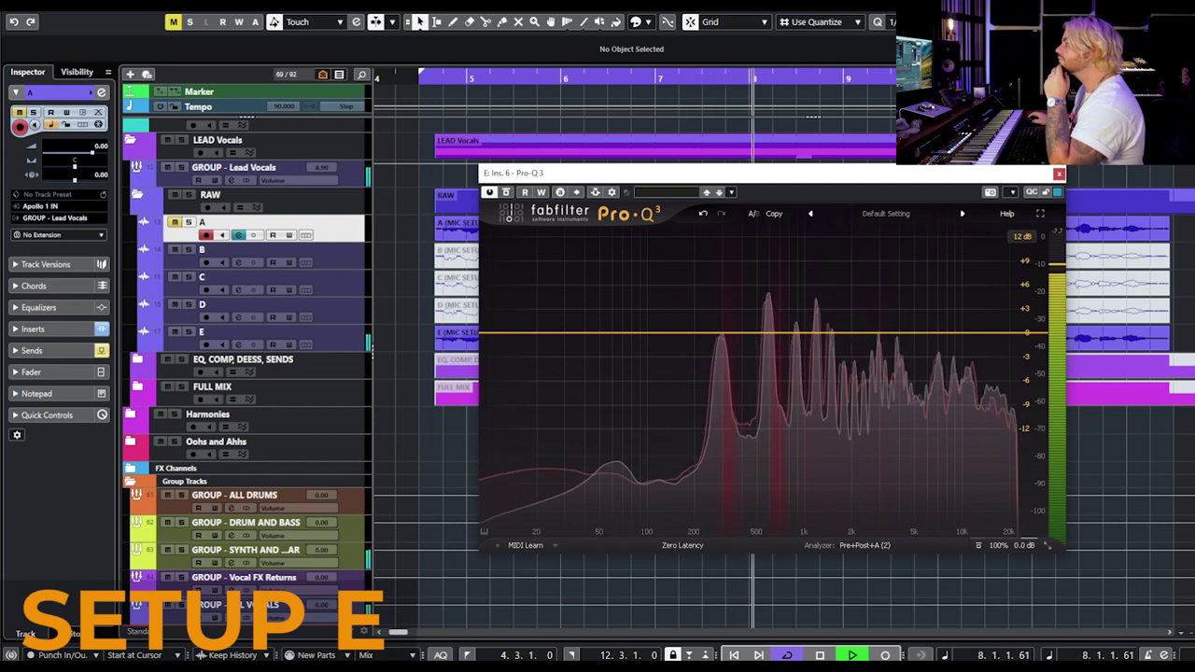
{"action": "key", "text": "space"}
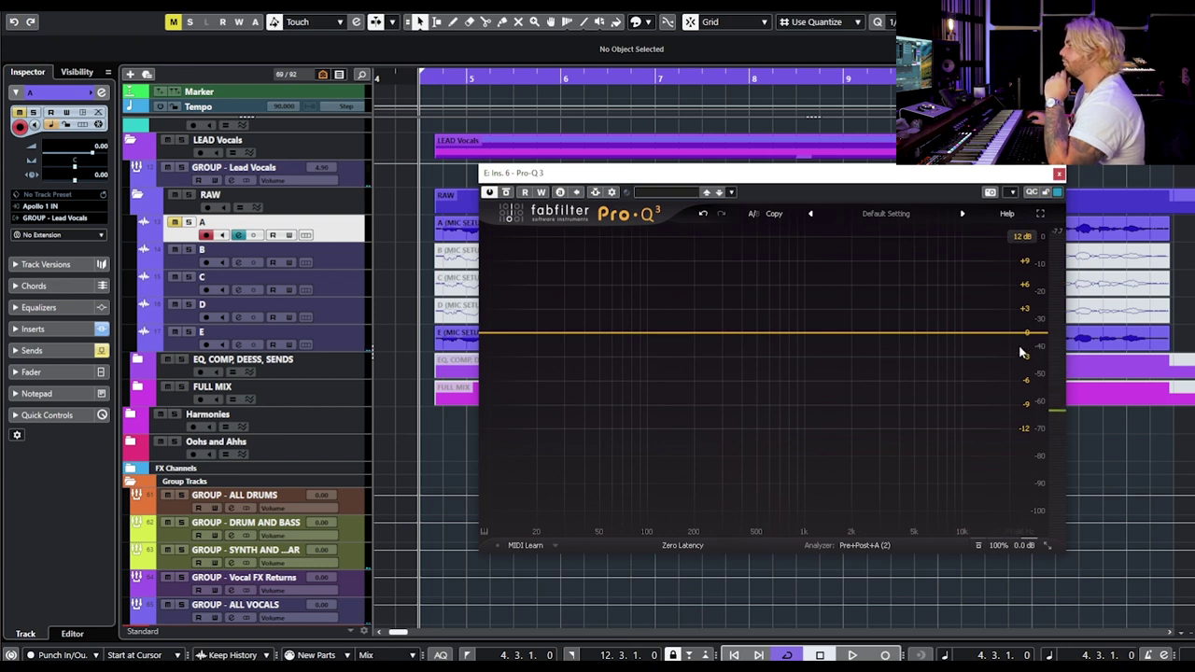
Step: Close track E's Pro-Q 3 and mute the MIC SETUP A and MIC SETUP E clips
{"action": "left_click", "coordinate": [1059, 174]}
{"action": "left_click", "coordinate": [627, 229]}
{"action": "key", "text": "shift+m"}
{"action": "left_click", "coordinate": [593, 337]}
{"action": "key", "text": "shift+m"}
{"action": "left_click", "coordinate": [393, 328]}
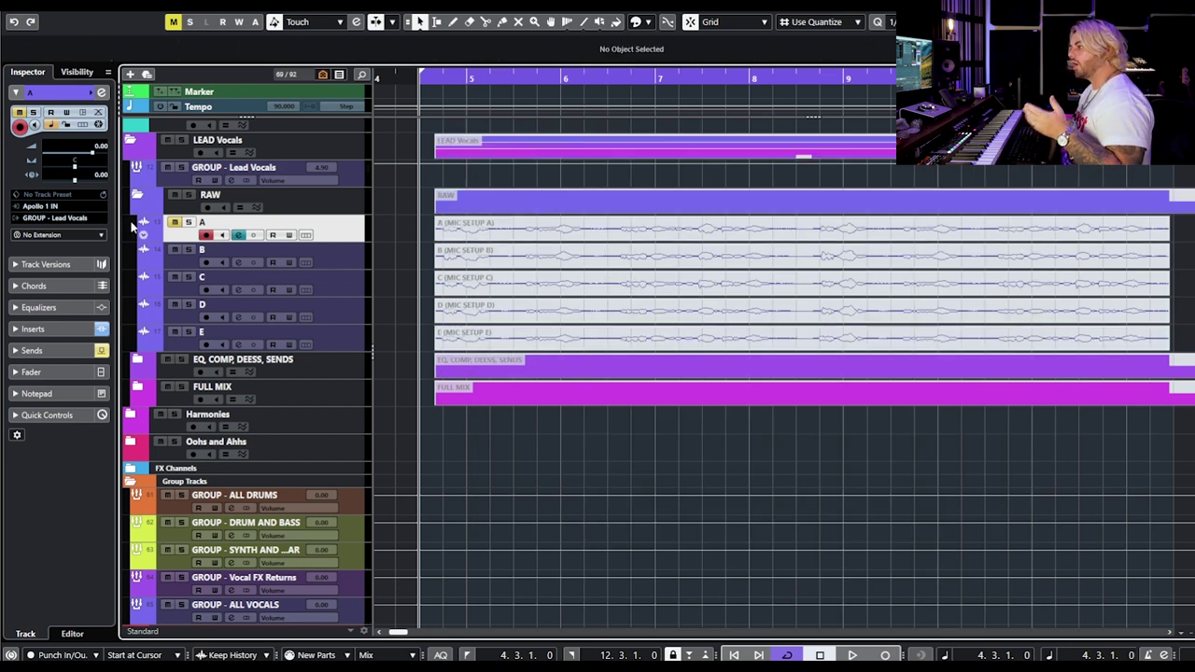
Step: Unmute track A, then collapse the RAW folder and expand the EQ, COMP, DEESS, SENDS folder
{"action": "left_click", "coordinate": [175, 223]}
{"action": "left_click", "coordinate": [142, 196]}
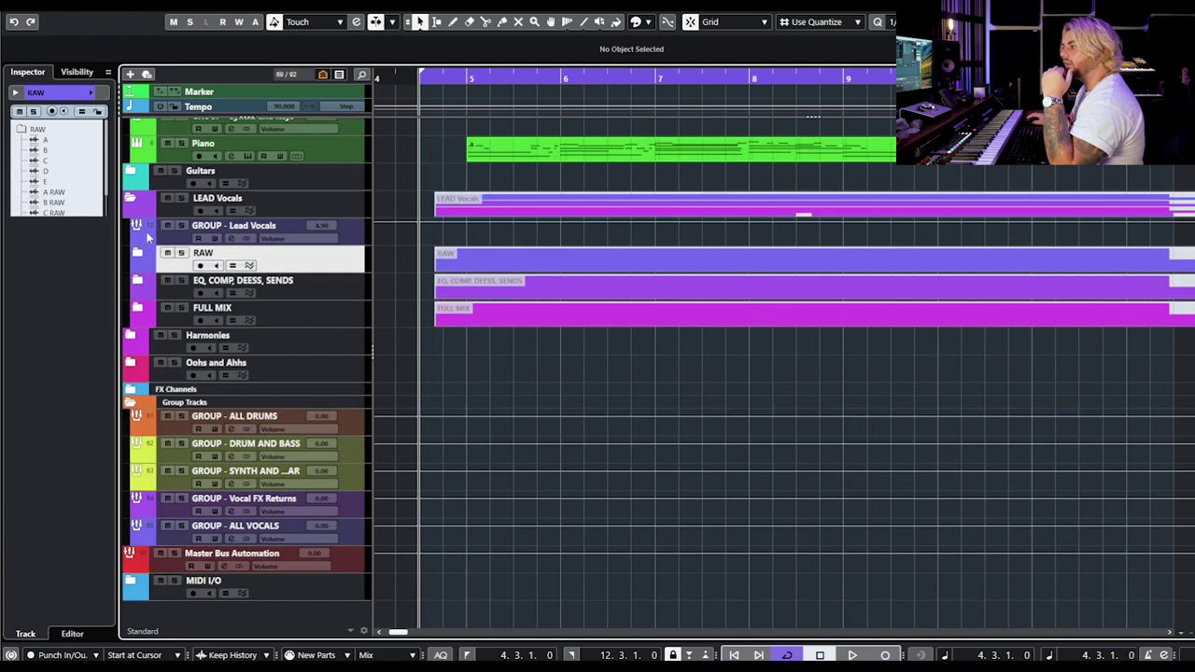
{"action": "left_click", "coordinate": [144, 290]}
{"action": "left_click", "coordinate": [138, 282]}
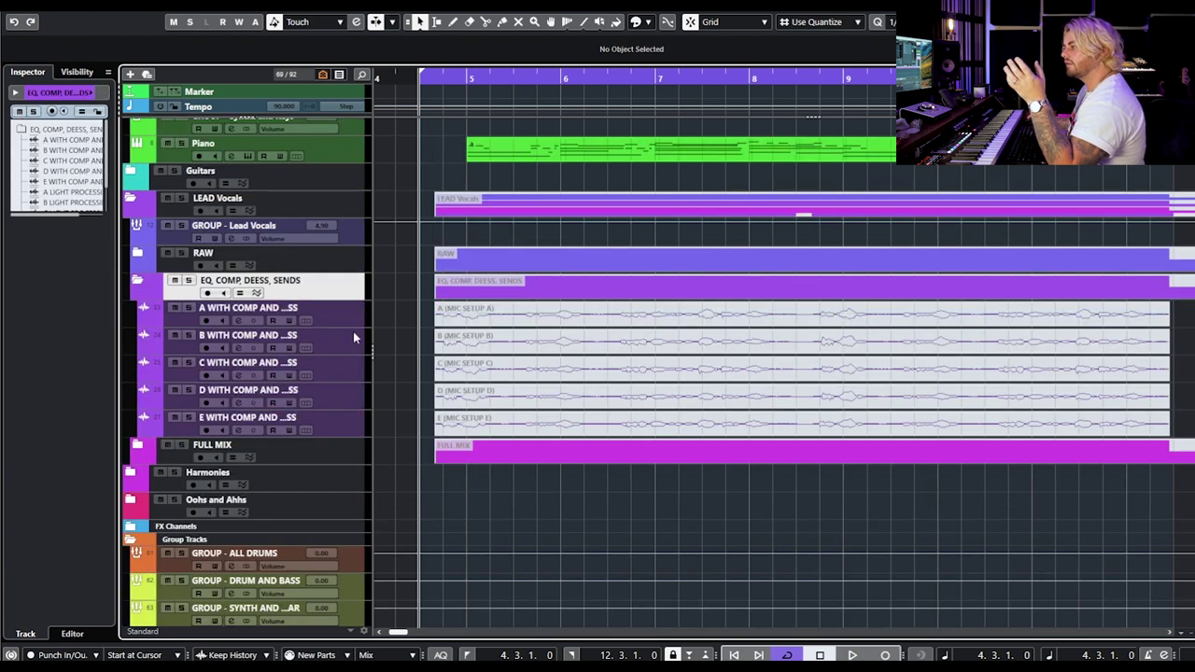
Step: Unmute the MIC SETUP A clip in the EQ, COMP, DEESS, SENDS folder and open its track's channel settings
{"action": "left_click", "coordinate": [342, 309]}
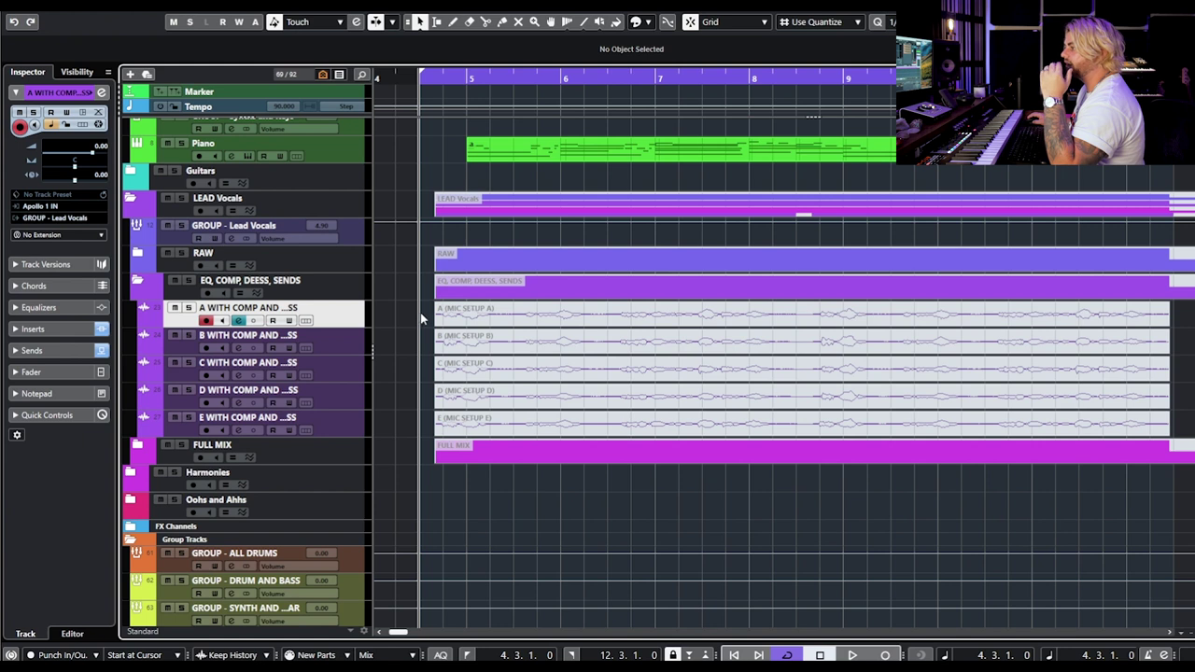
{"action": "left_click", "coordinate": [453, 320]}
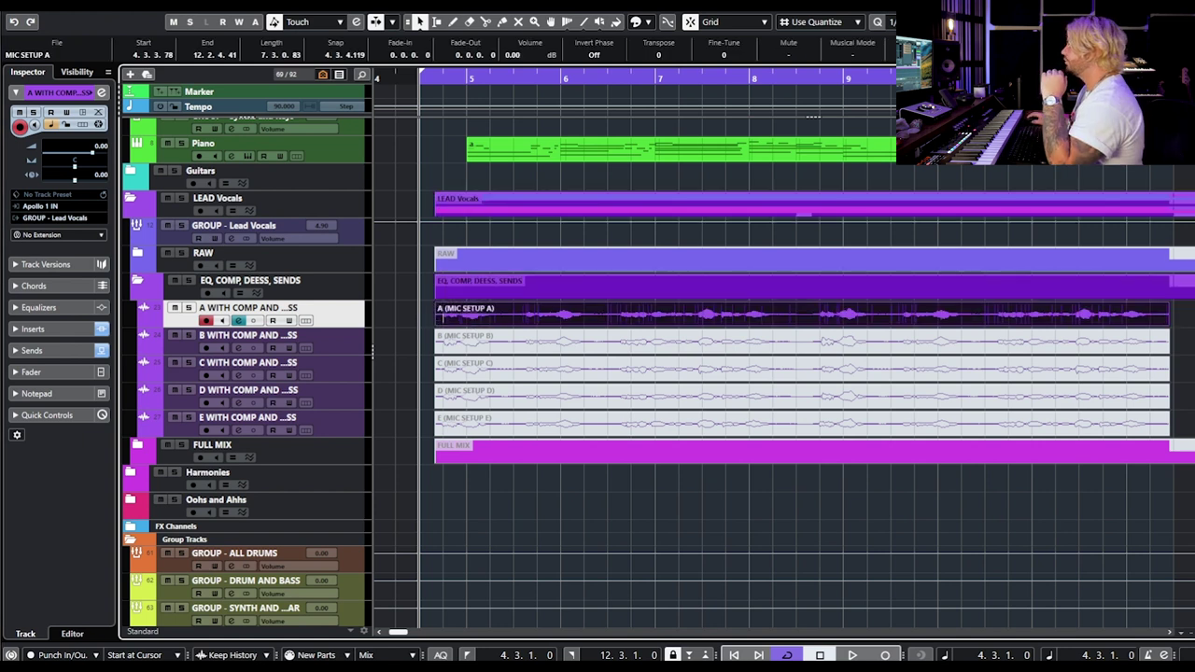
{"action": "key", "text": "e"}
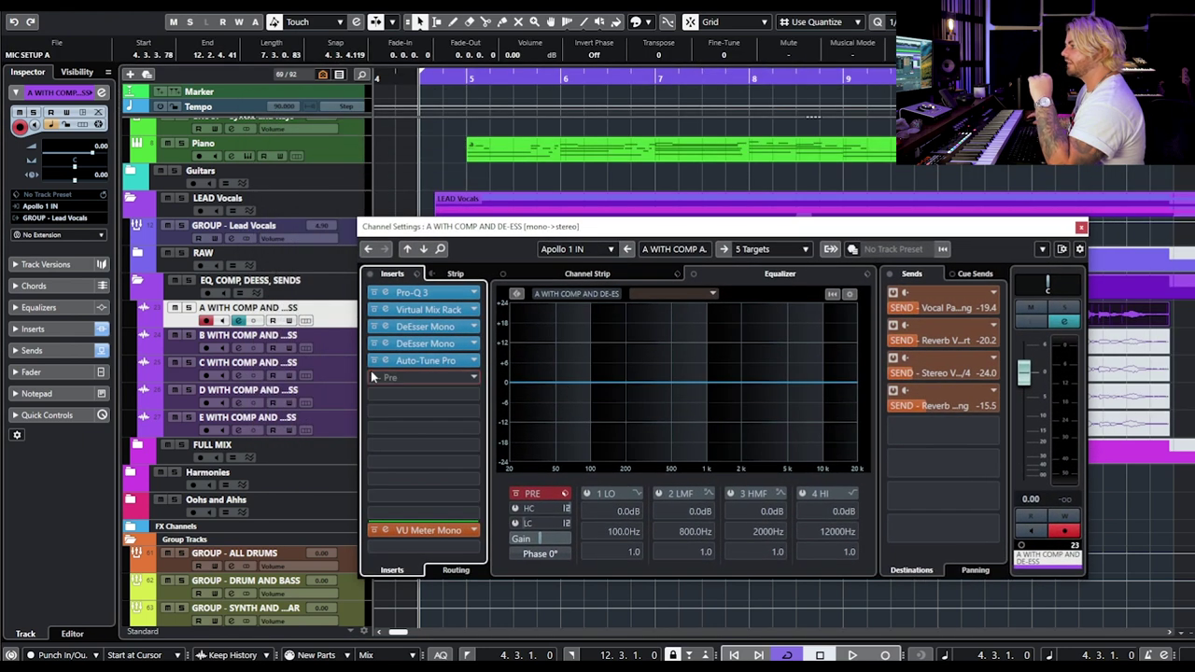
Step: Inspect the Pro-Q 3 and Virtual Mix Rack inserts on processed track A, closing each plugin window
{"action": "left_click", "coordinate": [420, 295]}
{"action": "left_click_drag", "start_coordinate": [1192, 119], "coordinate": [564, 207]}
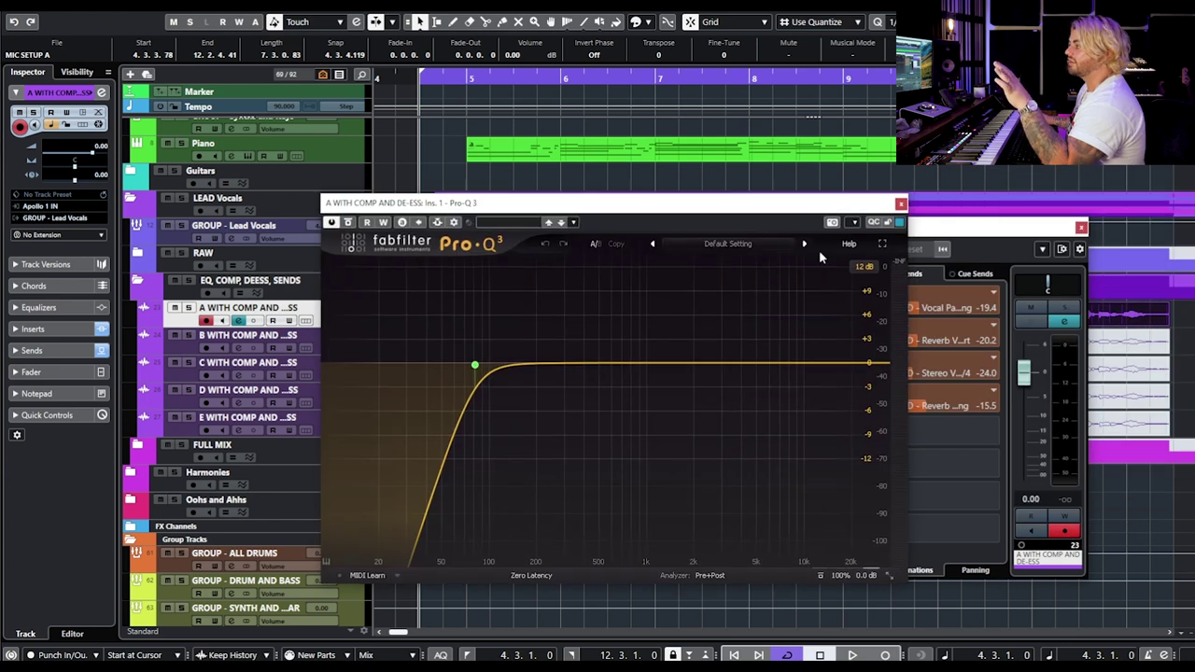
{"action": "left_click", "coordinate": [901, 204]}
{"action": "left_click", "coordinate": [439, 310]}
{"action": "left_click_drag", "start_coordinate": [1181, 170], "coordinate": [745, 170]}
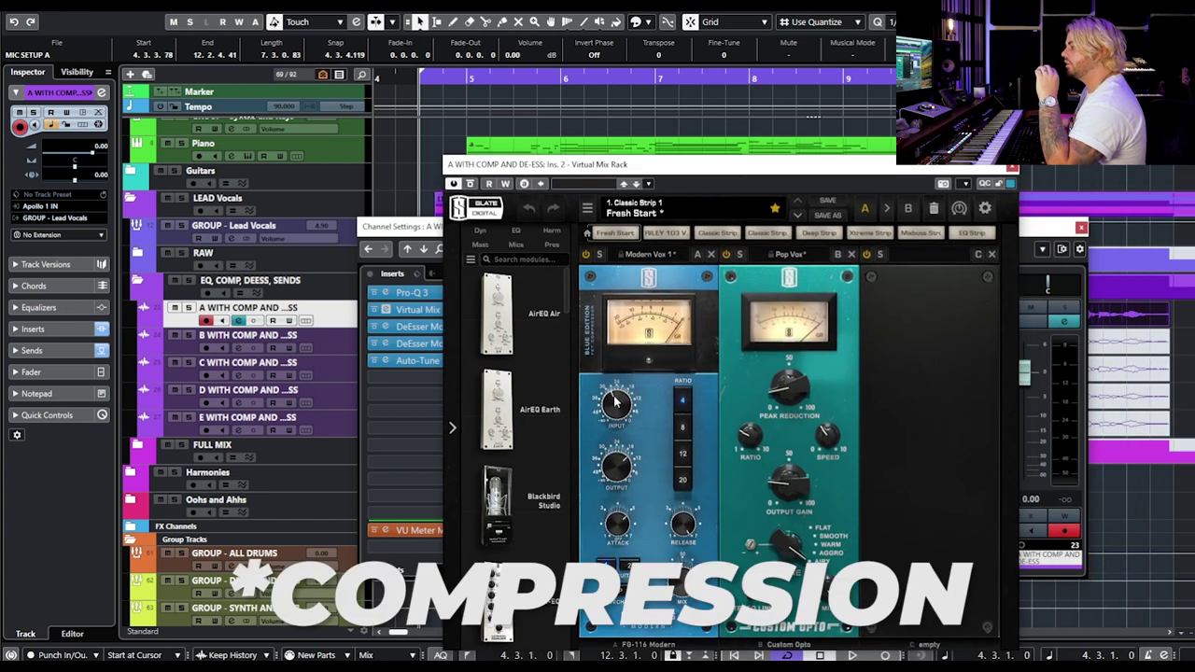
{"action": "mouse_move", "coordinate": [615, 402]}
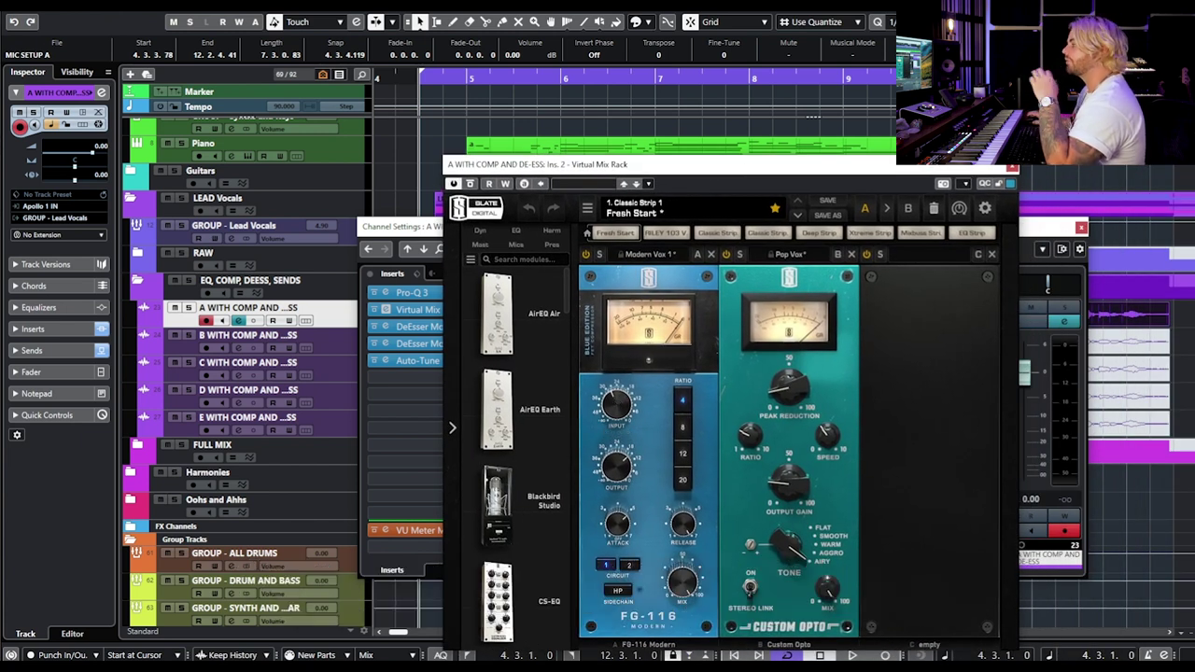
{"action": "left_click", "coordinate": [1012, 169]}
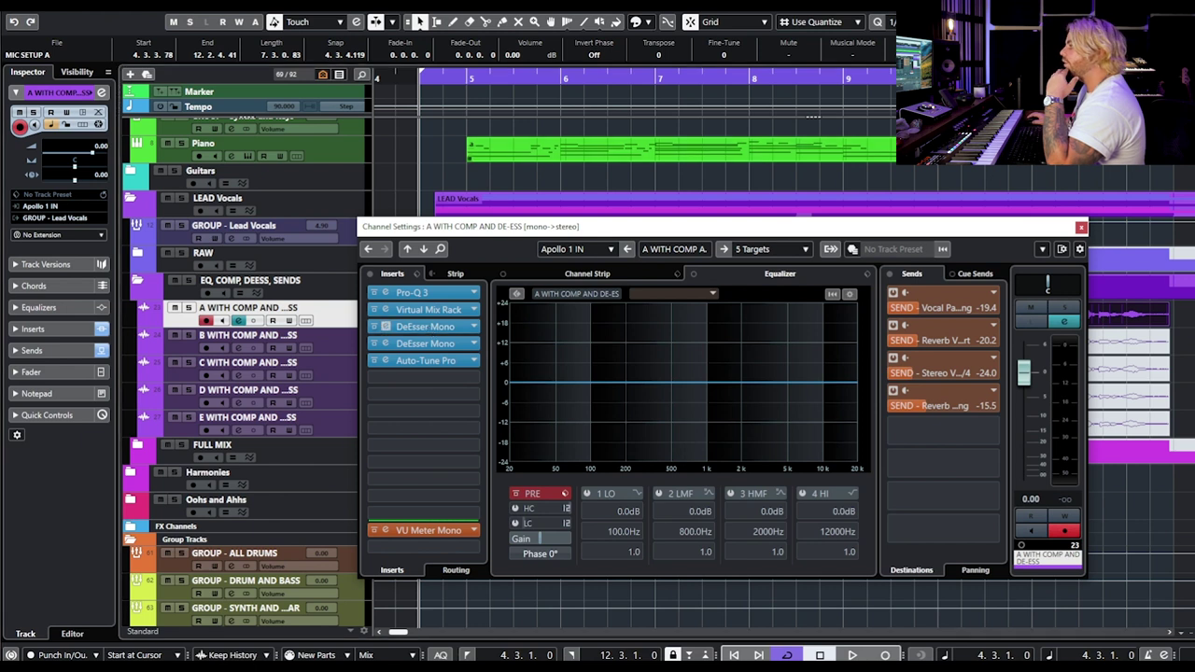
Step: Inspect the two DeEsser Mono inserts on processed track A and close their windows
{"action": "left_click_drag", "start_coordinate": [933, 188], "coordinate": [622, 228]}
{"action": "left_click", "coordinate": [422, 344]}
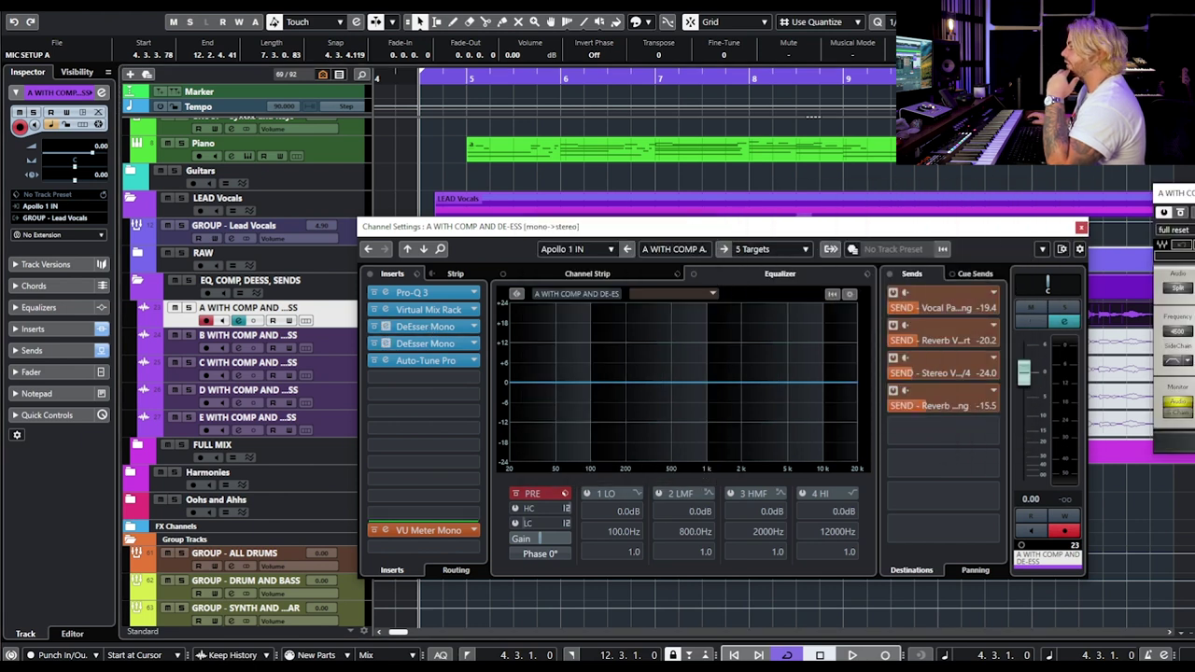
{"action": "left_click_drag", "start_coordinate": [1193, 193], "coordinate": [829, 257]}
{"action": "left_click", "coordinate": [856, 257]}
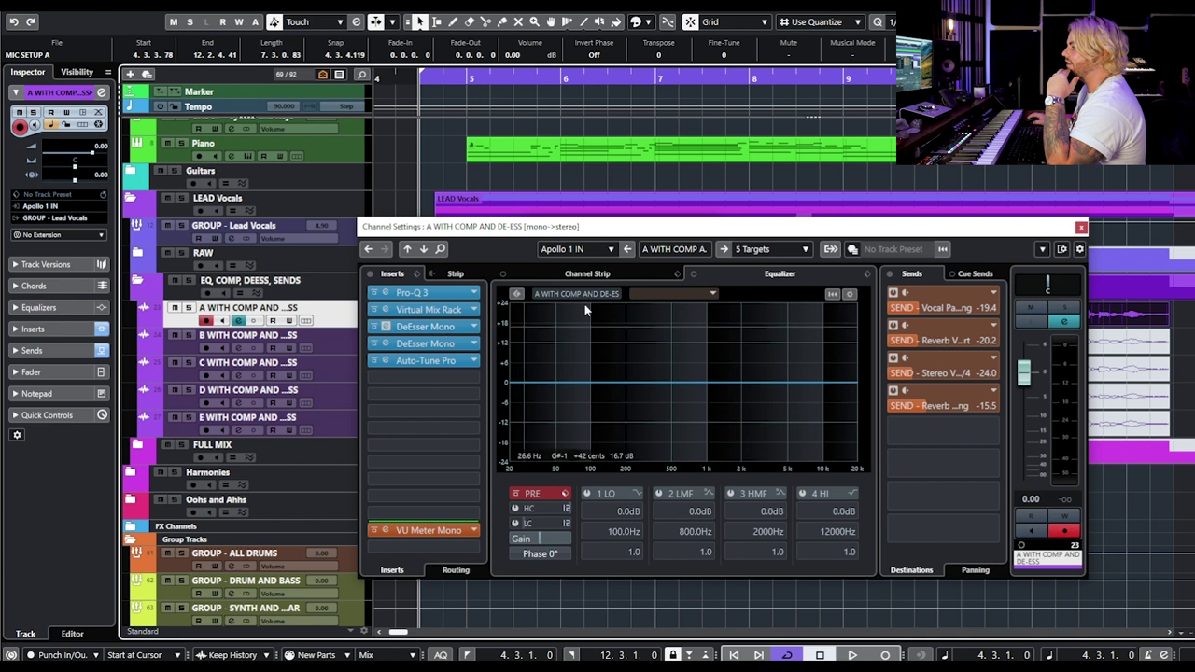
Step: Inspect processed track A's Auto-Tune Pro insert and its sends, and close the channel settings
{"action": "left_click_drag", "start_coordinate": [702, 230], "coordinate": [718, 200]}
{"action": "left_click", "coordinate": [710, 228]}
{"action": "left_click", "coordinate": [428, 331]}
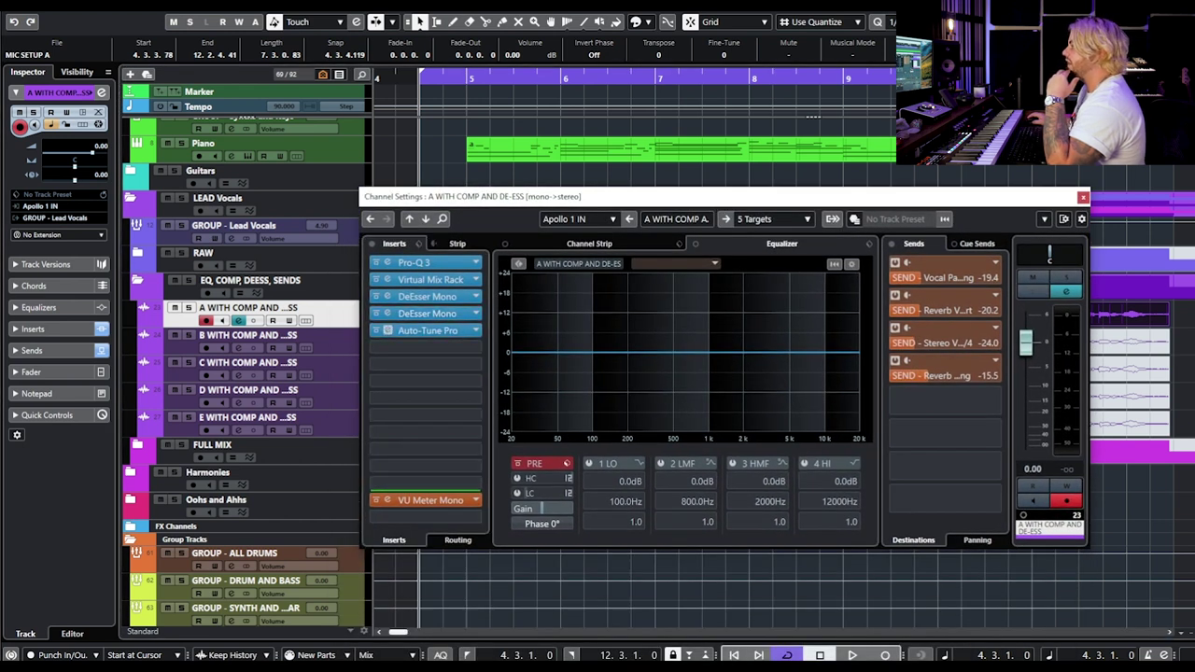
{"action": "left_click", "coordinate": [1039, 247]}
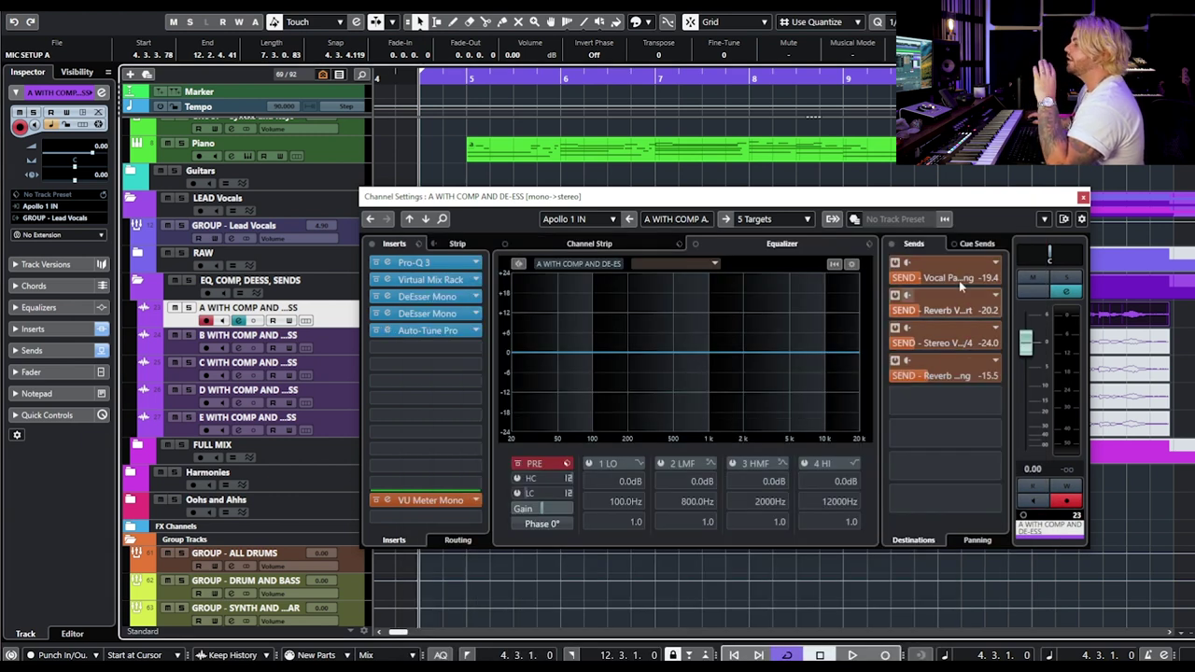
{"action": "left_click", "coordinate": [1081, 198]}
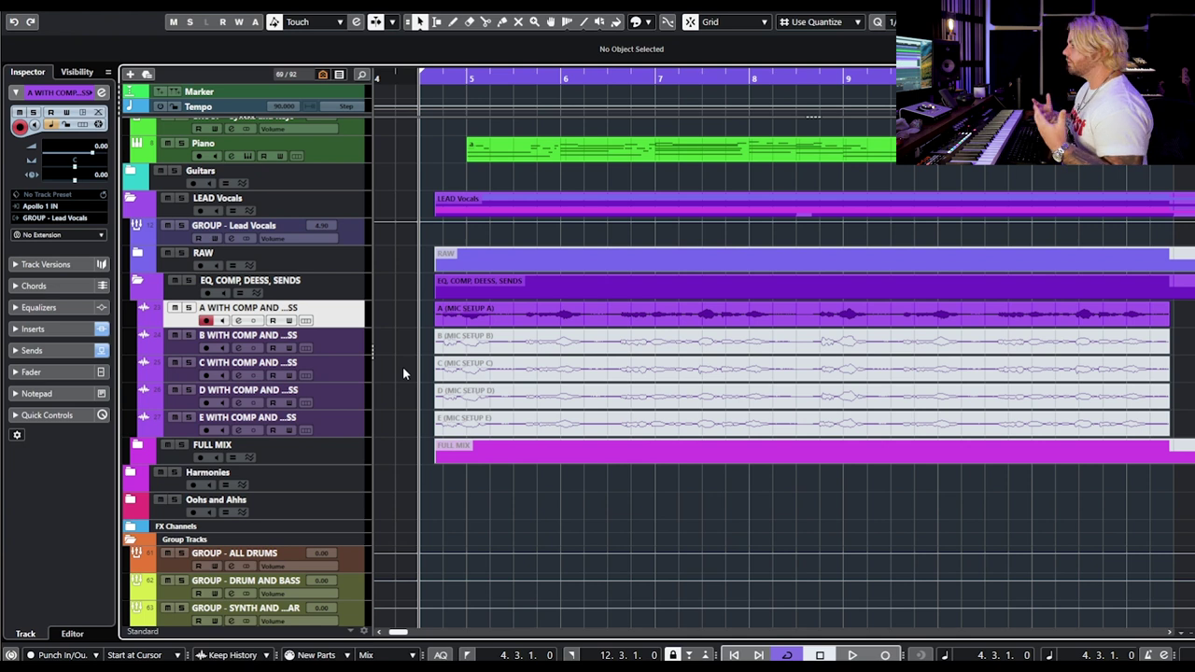
Step: Reopen processed track A's channel settings to review its insert chain and sends
{"action": "mouse_move", "coordinate": [413, 314]}
{"action": "left_mouse_down"}
{"action": "mouse_move", "coordinate": [459, 338]}
{"action": "mouse_move", "coordinate": [414, 327]}
{"action": "left_mouse_up"}
{"action": "left_click", "coordinate": [396, 327]}
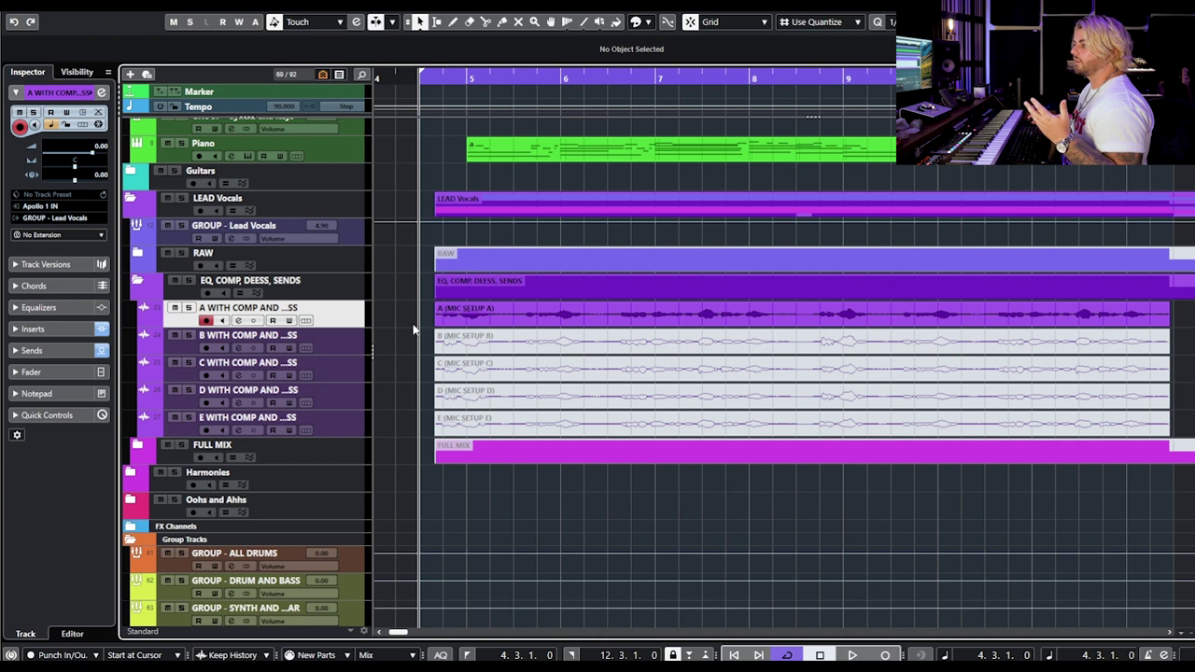
{"action": "left_click", "coordinate": [239, 321]}
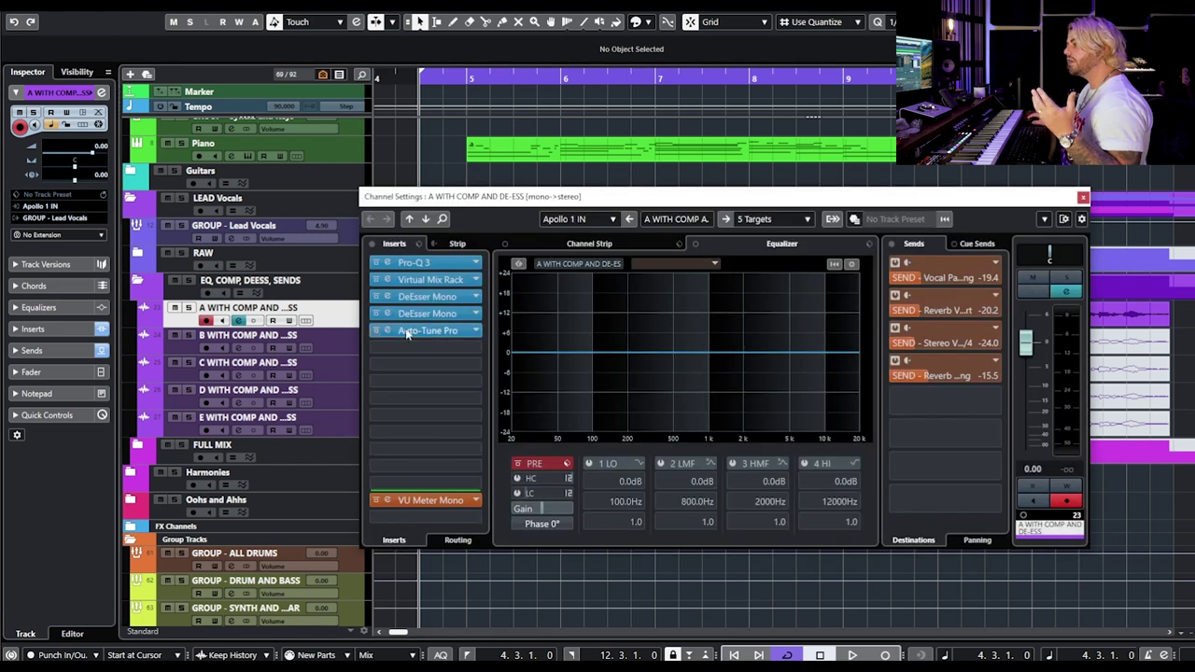
Step: Close track A's channel settings and play the mix to hear setup A with processing
{"action": "left_click", "coordinate": [1083, 198]}
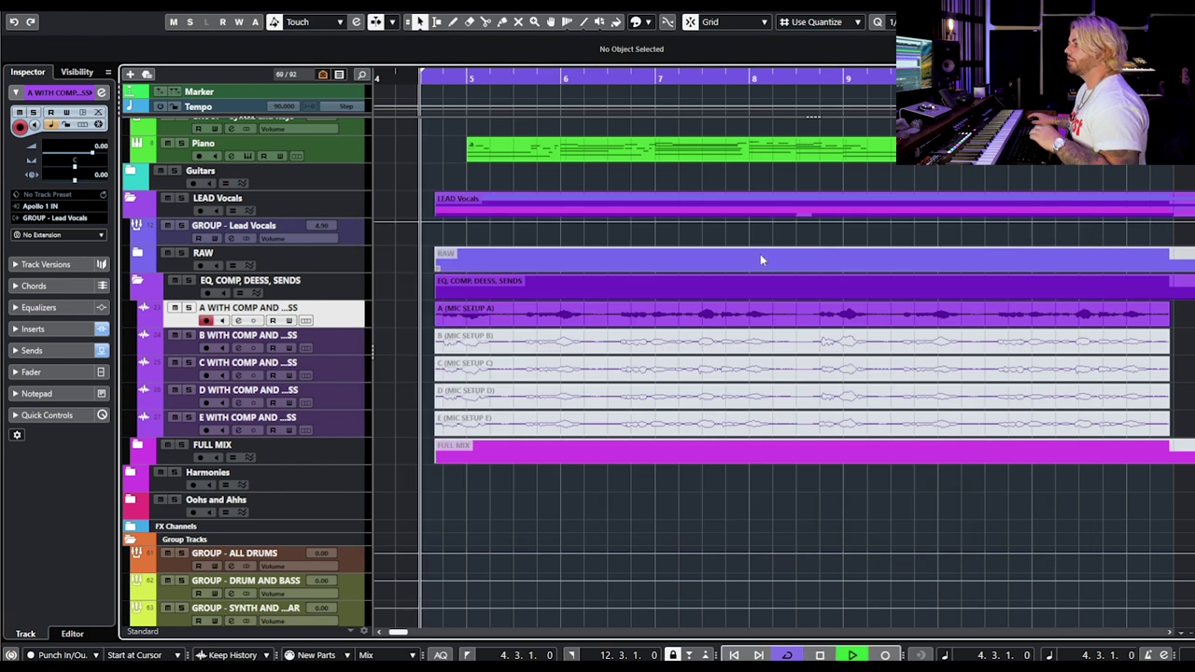
{"action": "key", "text": "space"}
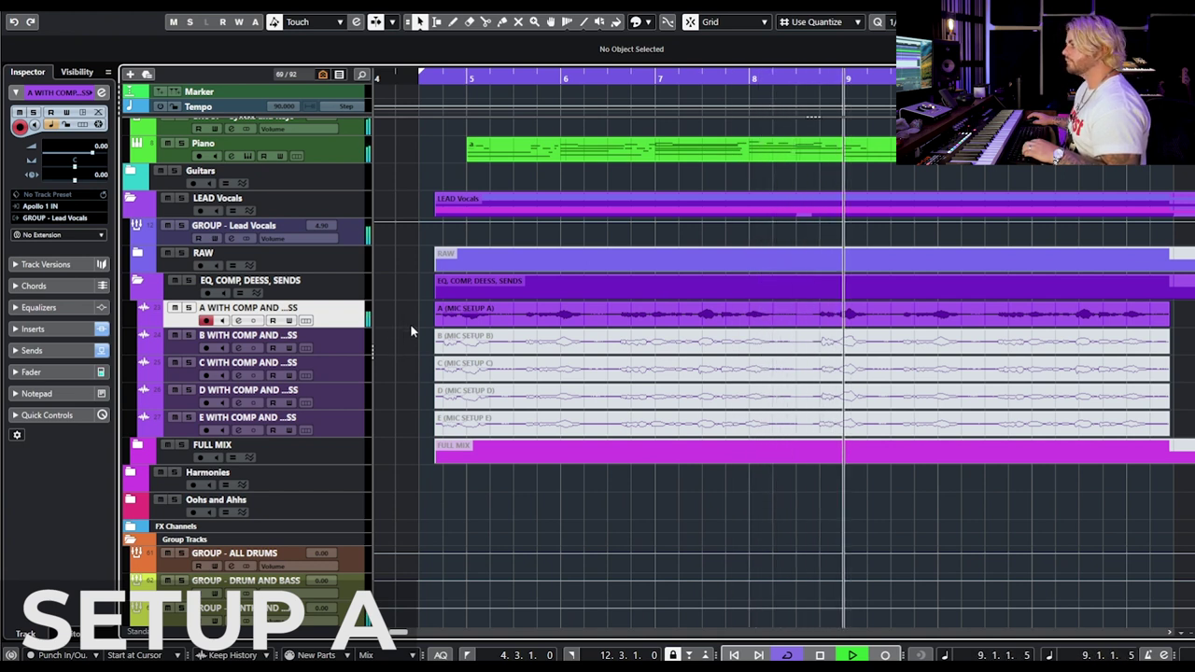
{"action": "key", "text": "space"}
Step: Mute the processed MIC SETUP A clip, unmute MIC SETUP B and play the mix to hear setup B
{"action": "left_click_drag", "start_coordinate": [409, 315], "coordinate": [462, 347]}
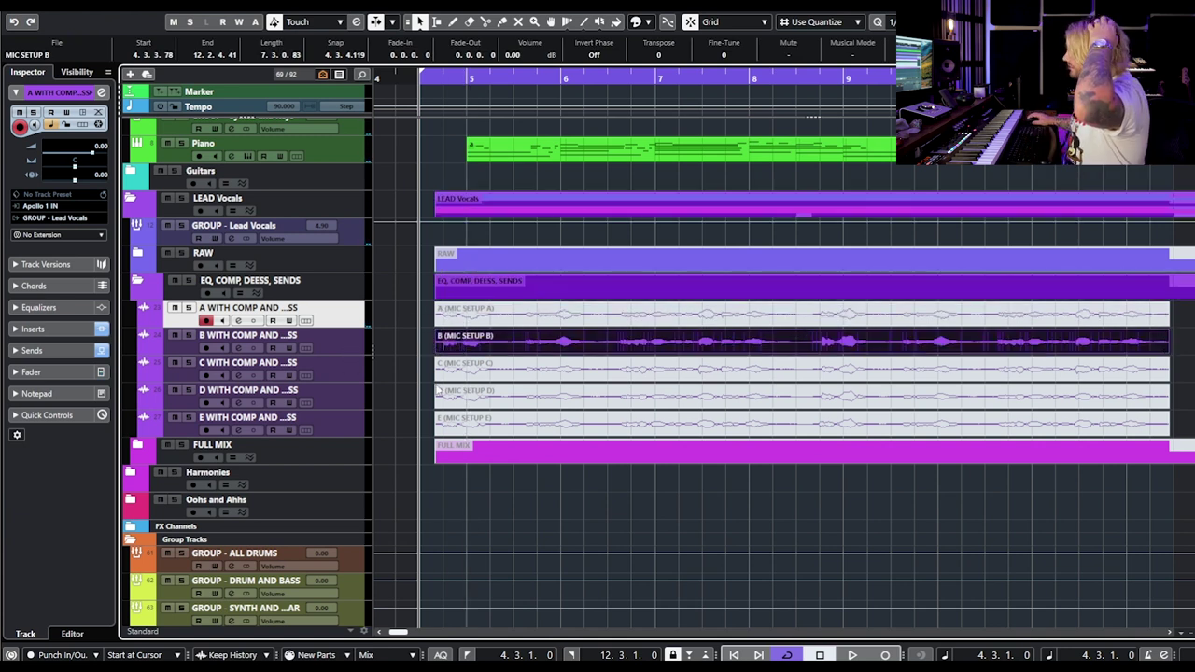
{"action": "key", "text": "space"}
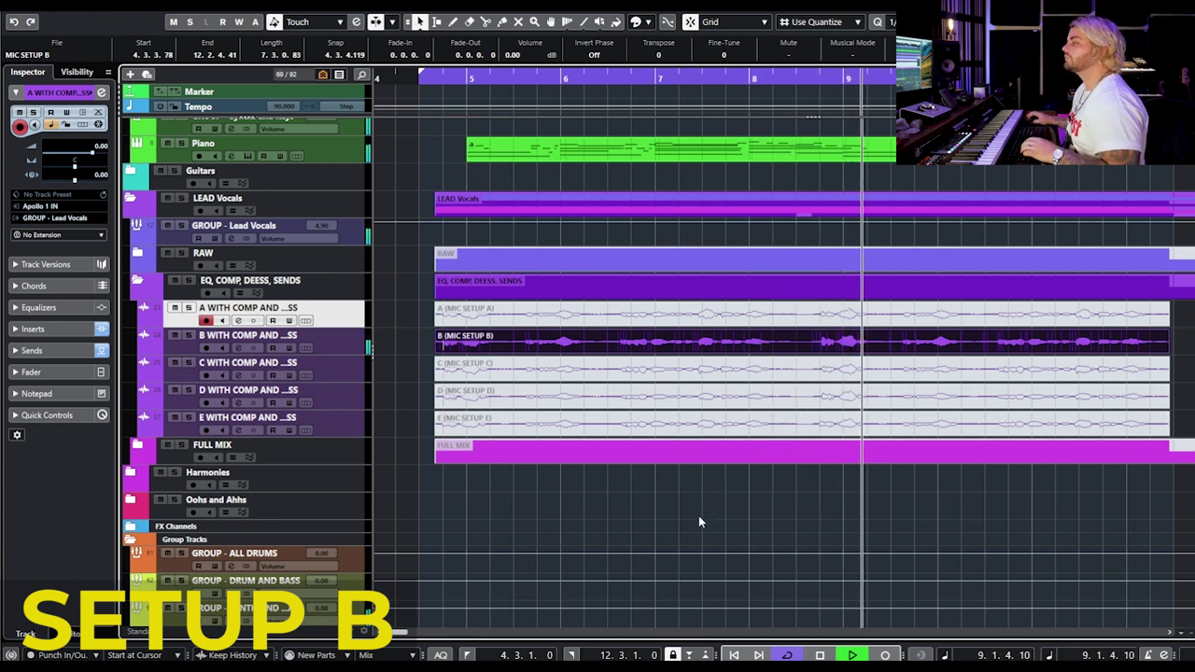
{"action": "key", "text": "space"}
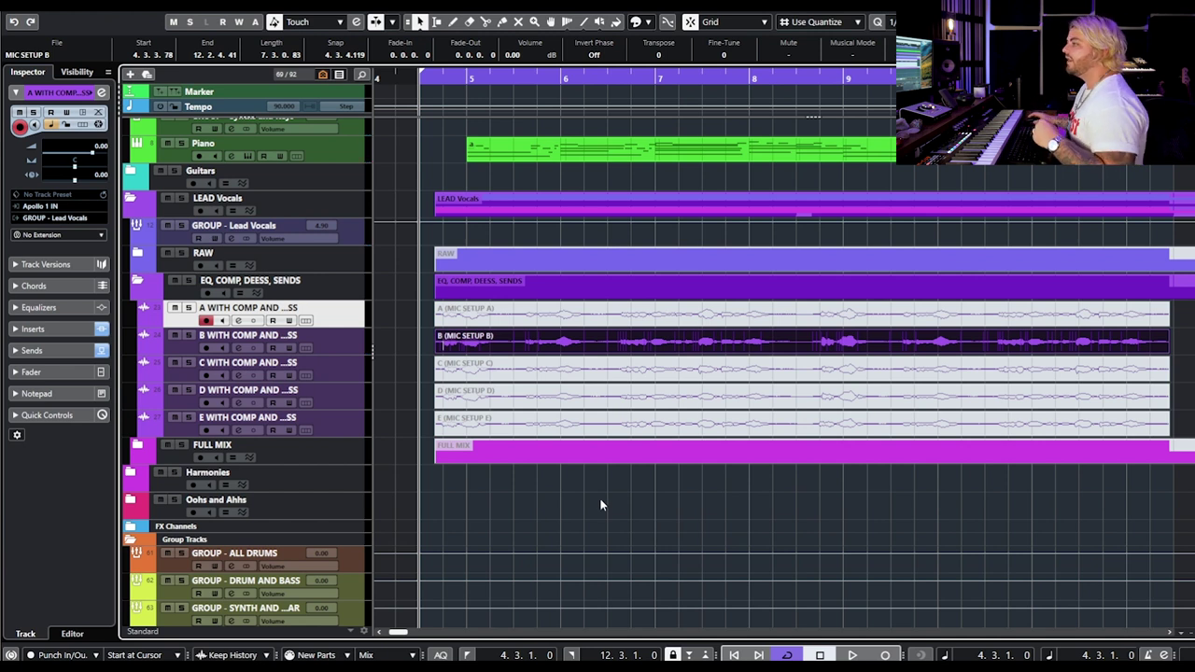
Step: Mute the processed MIC SETUP B clip, unmute MIC SETUP C and play the mix to hear setup C
{"action": "left_click_drag", "start_coordinate": [403, 346], "coordinate": [452, 362]}
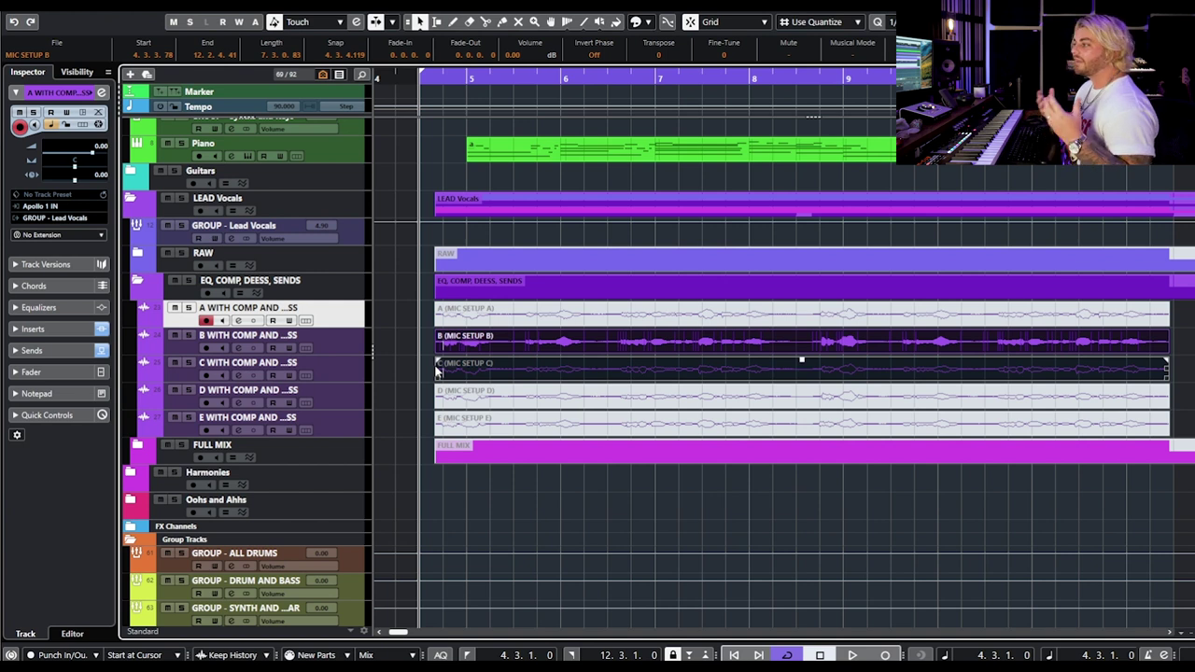
{"action": "left_click", "coordinate": [436, 371]}
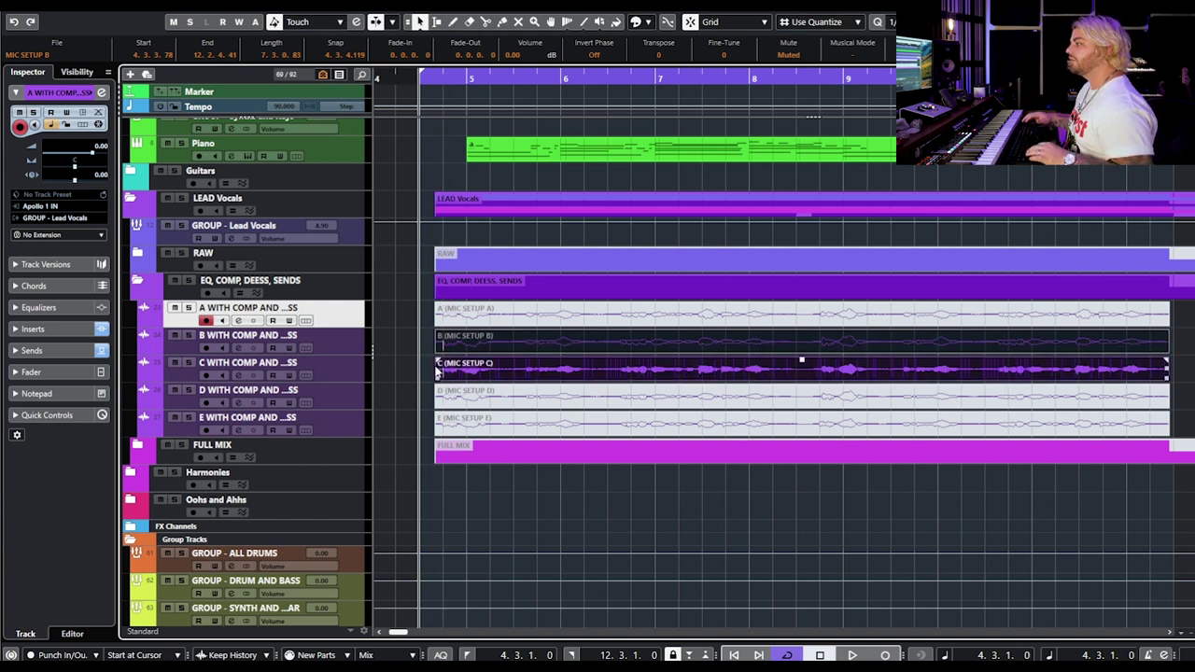
{"action": "left_click", "coordinate": [426, 372]}
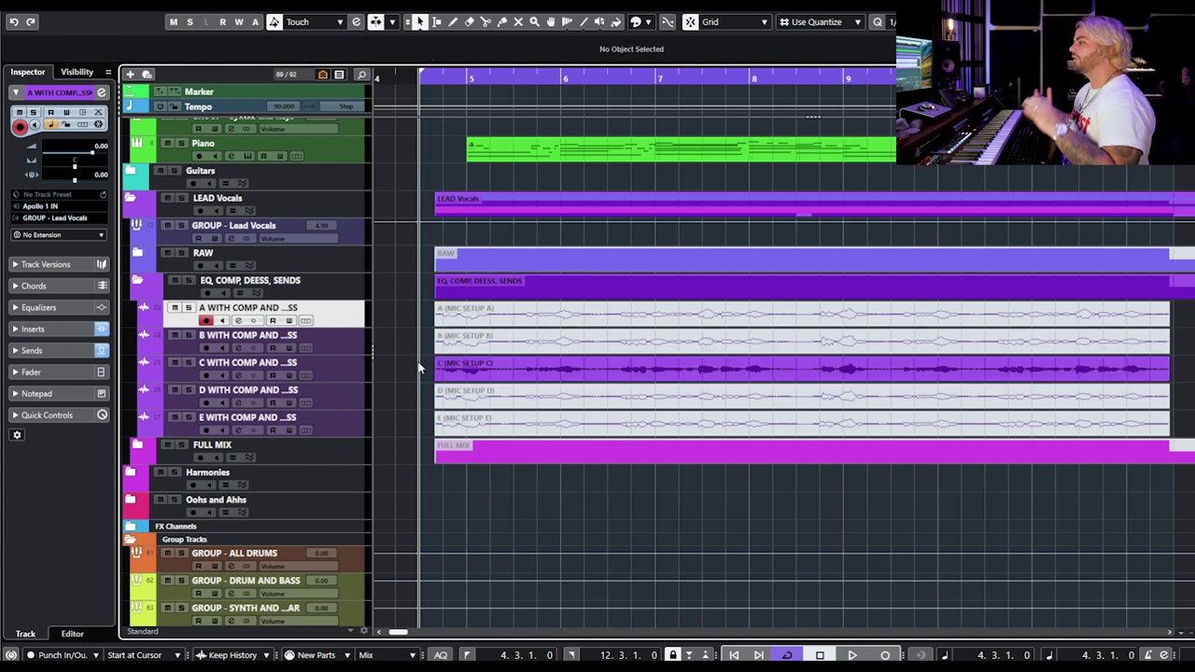
{"action": "key", "text": "space"}
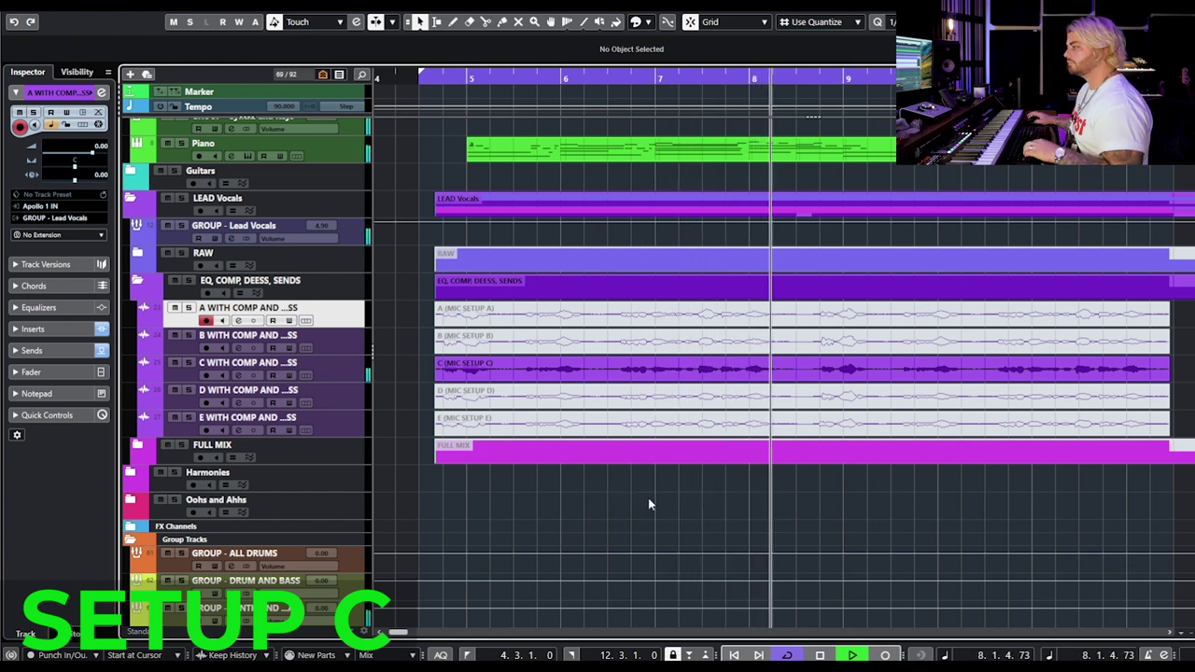
{"action": "key", "text": "space"}
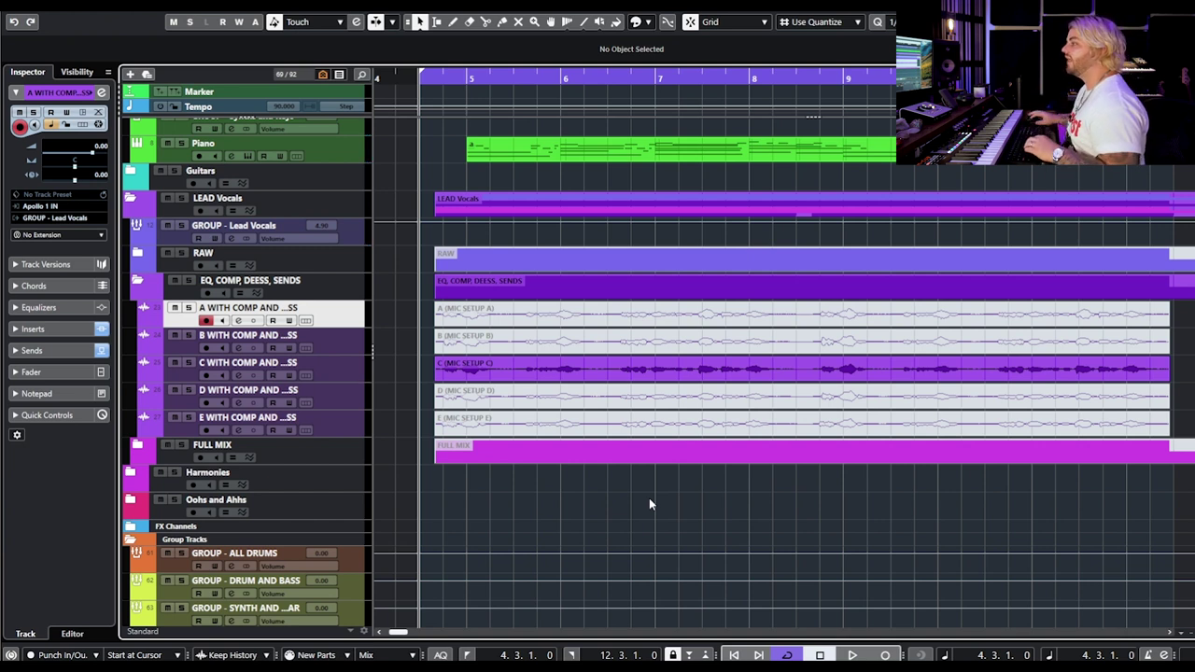
Step: Mute the processed MIC SETUP C clip, unmute MIC SETUP D and play the mix to hear setup D
{"action": "mouse_move", "coordinate": [420, 372]}
{"action": "left_mouse_down"}
{"action": "mouse_move", "coordinate": [456, 399]}
{"action": "mouse_move", "coordinate": [432, 390]}
{"action": "left_mouse_up"}
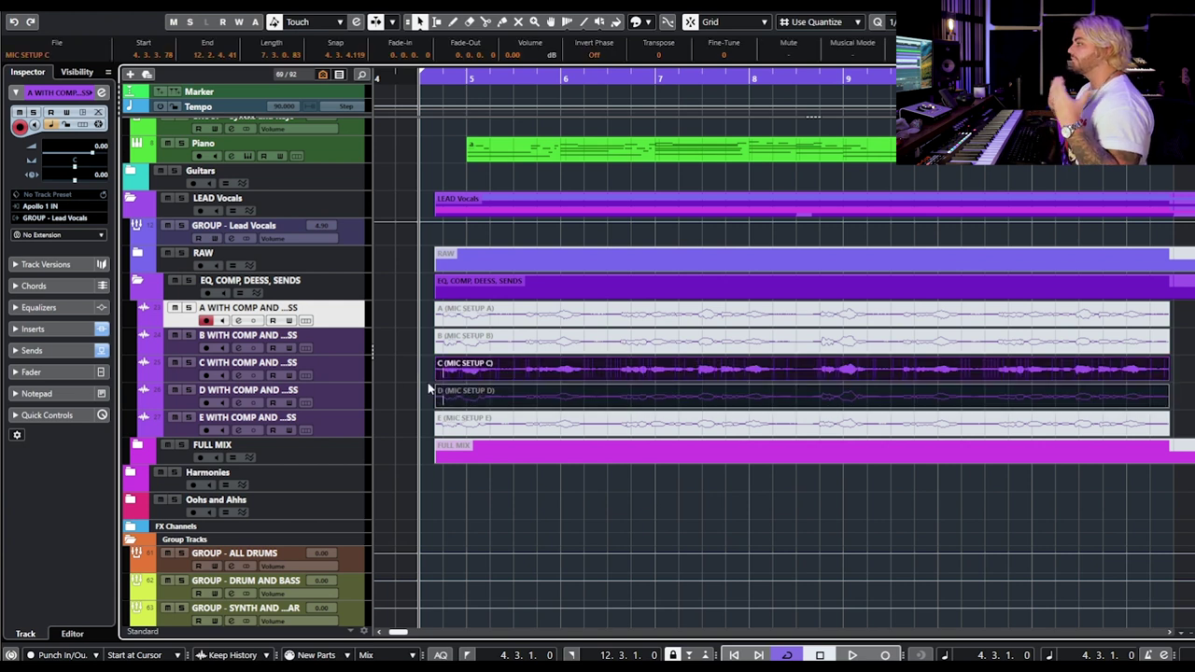
{"action": "key", "text": "alt+m"}
{"action": "left_click", "coordinate": [429, 383]}
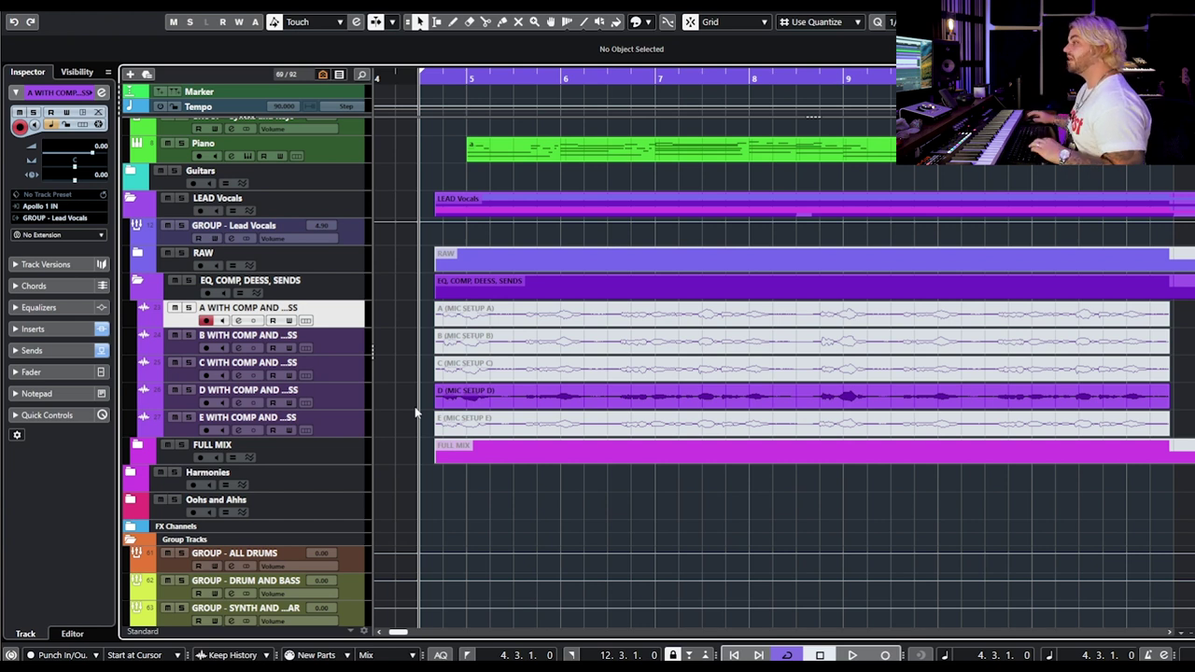
{"action": "key", "text": "space"}
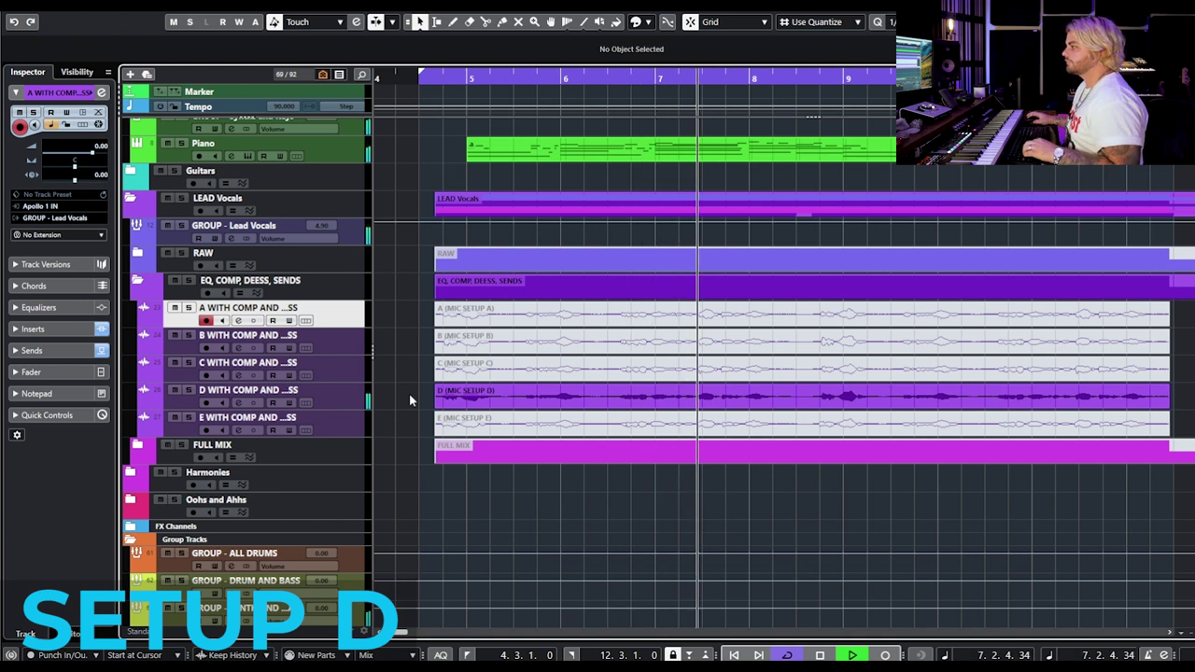
{"action": "left_click", "coordinate": [448, 405]}
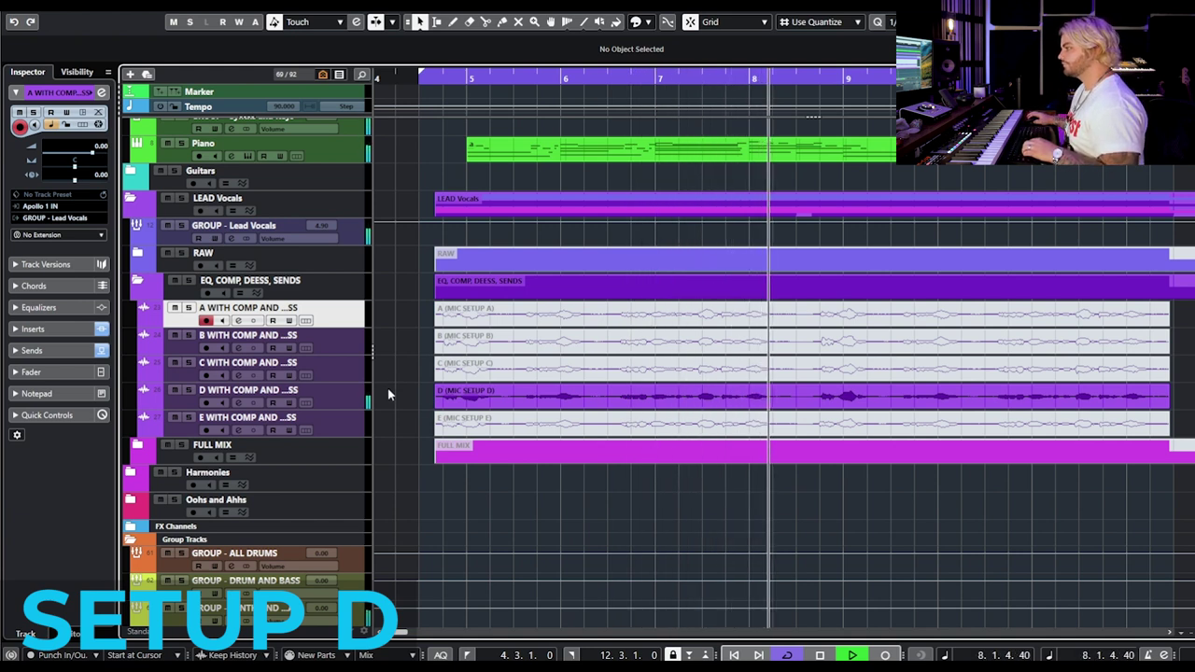
{"action": "key", "text": "space"}
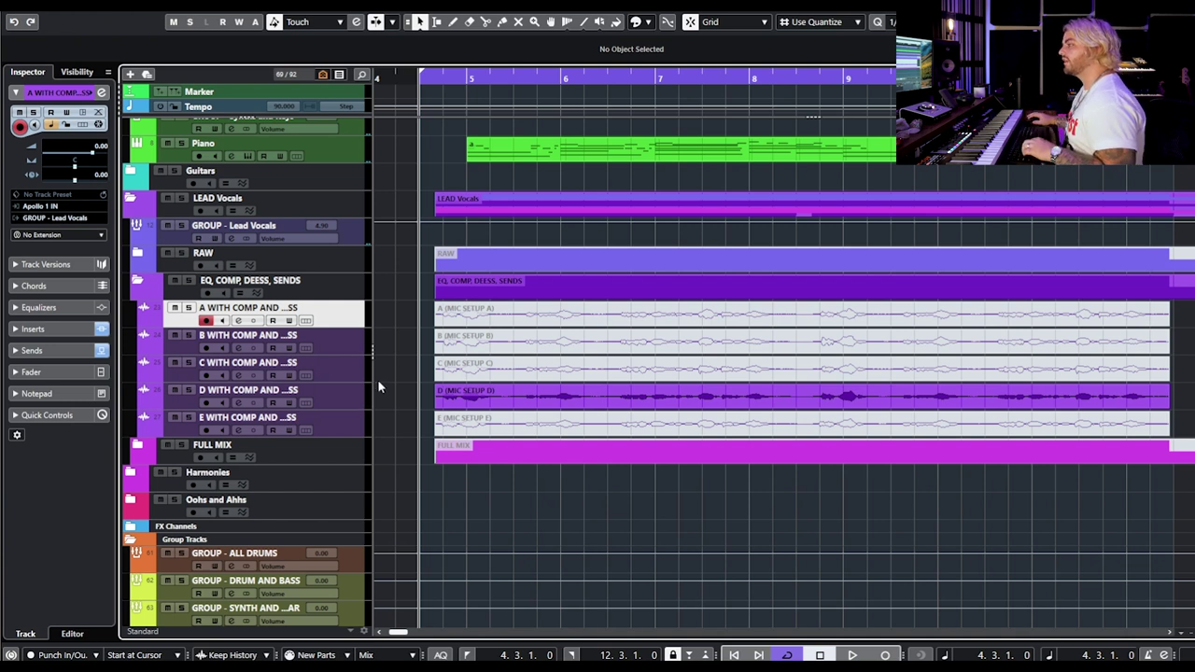
Step: Open processed track D's channel settings to review its inserts and sends, and close them
{"action": "left_click", "coordinate": [455, 317]}
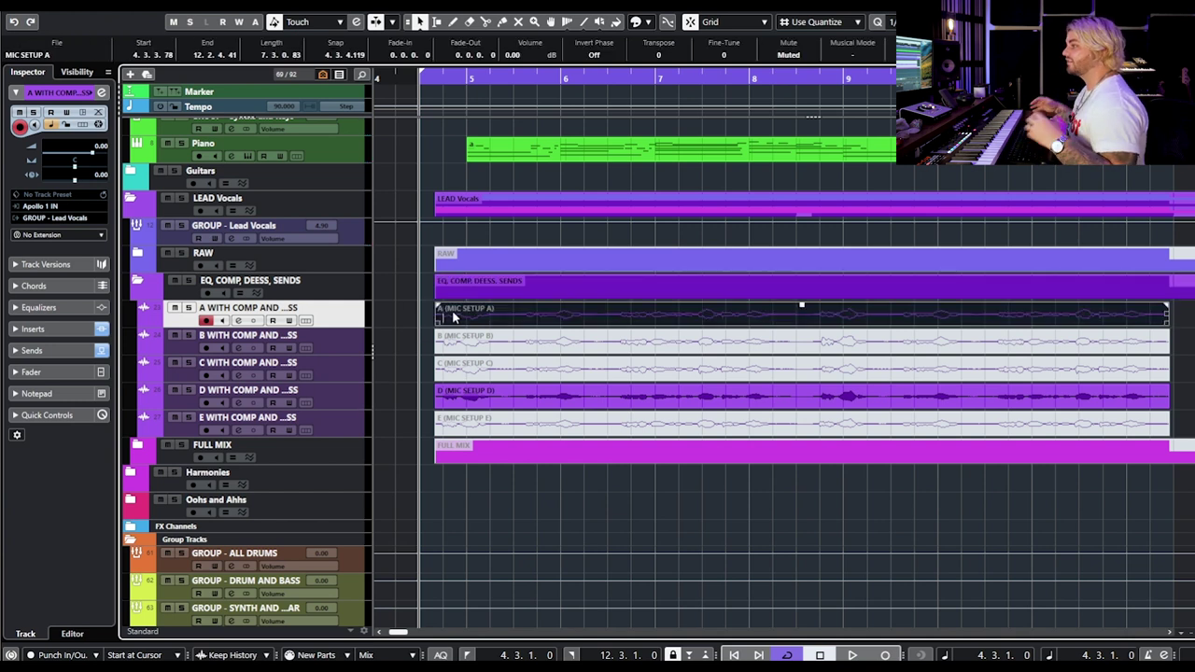
{"action": "left_click", "coordinate": [429, 446]}
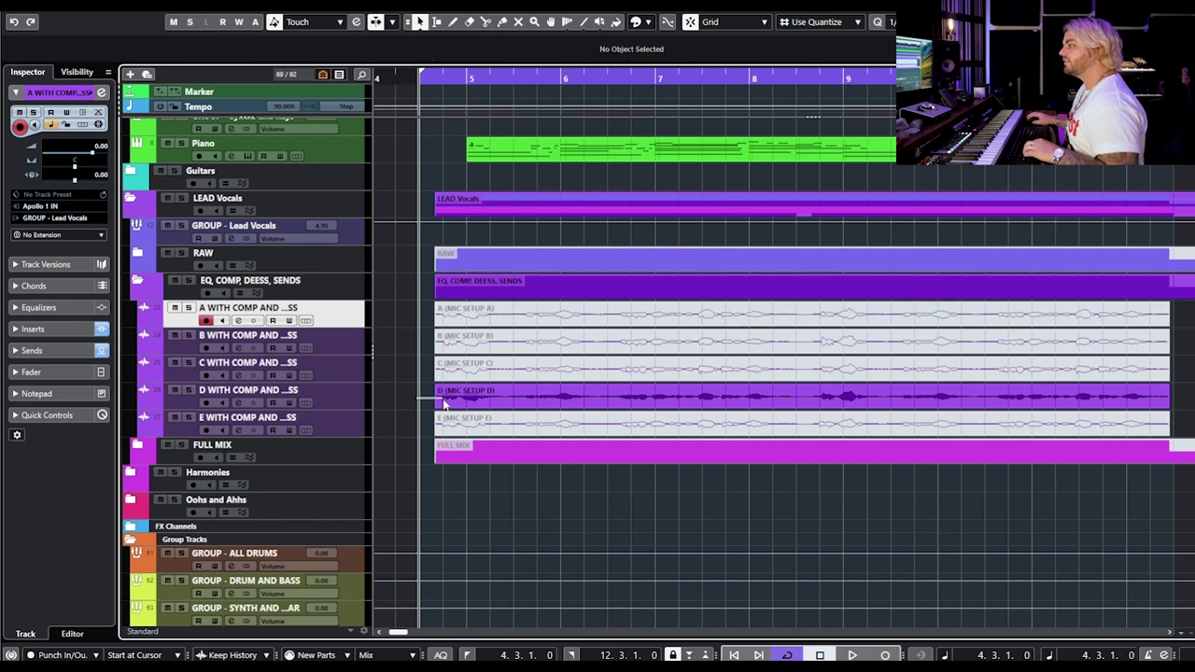
{"action": "left_click", "coordinate": [439, 397]}
{"action": "key", "text": "e"}
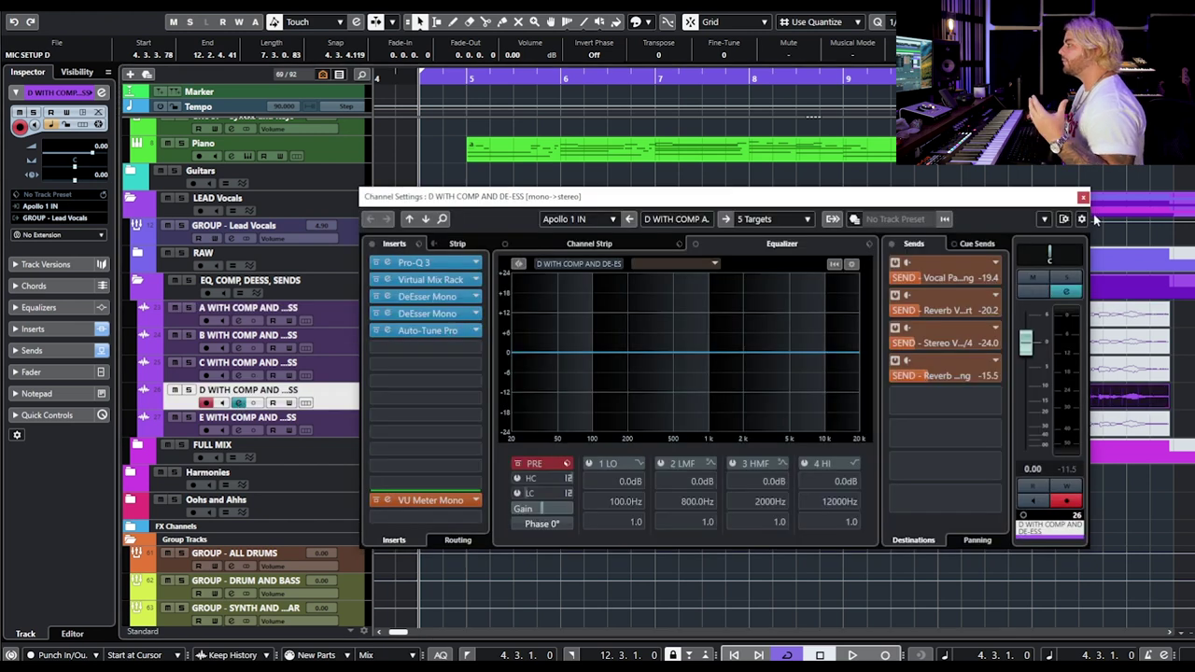
{"action": "key", "text": "e"}
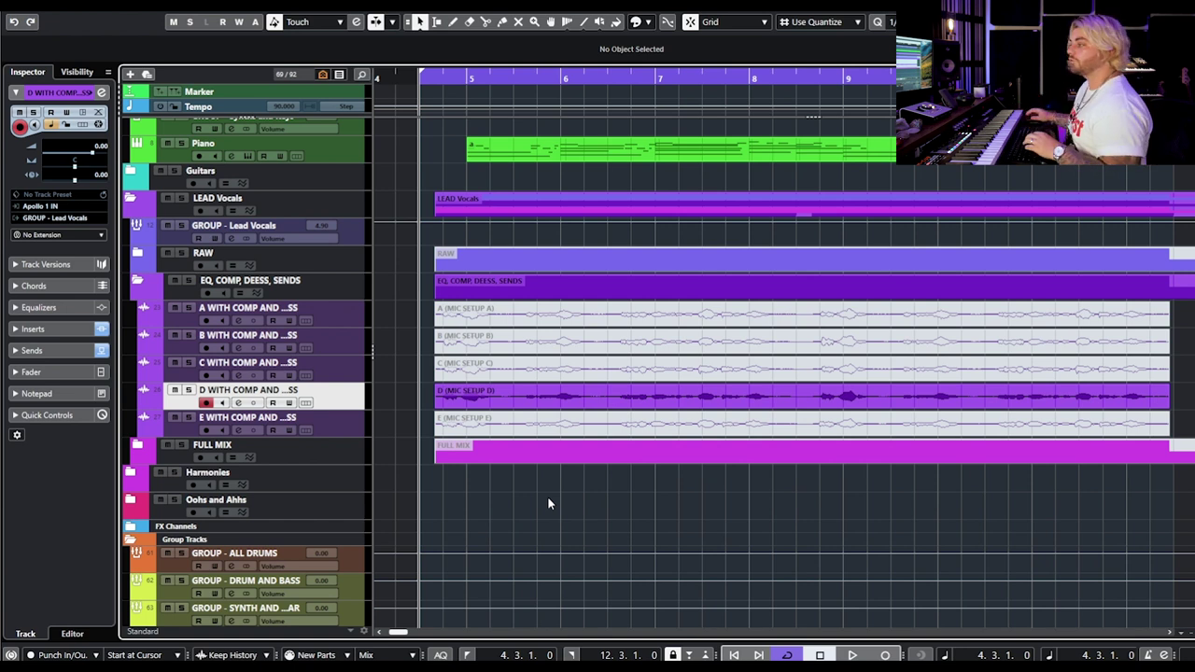
Step: Mute the processed MIC SETUP D clip and unmute the MIC SETUP E clip
{"action": "left_click", "coordinate": [474, 397]}
{"action": "key", "text": "shift+m"}
{"action": "left_click", "coordinate": [418, 422]}
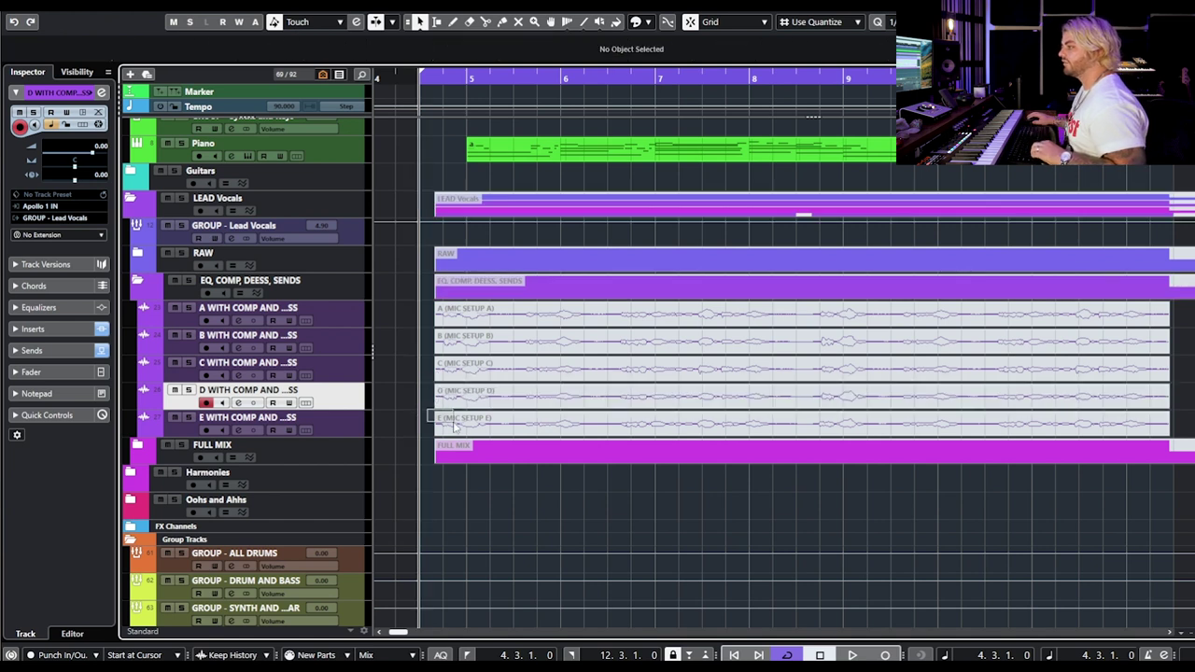
{"action": "left_click", "coordinate": [441, 420]}
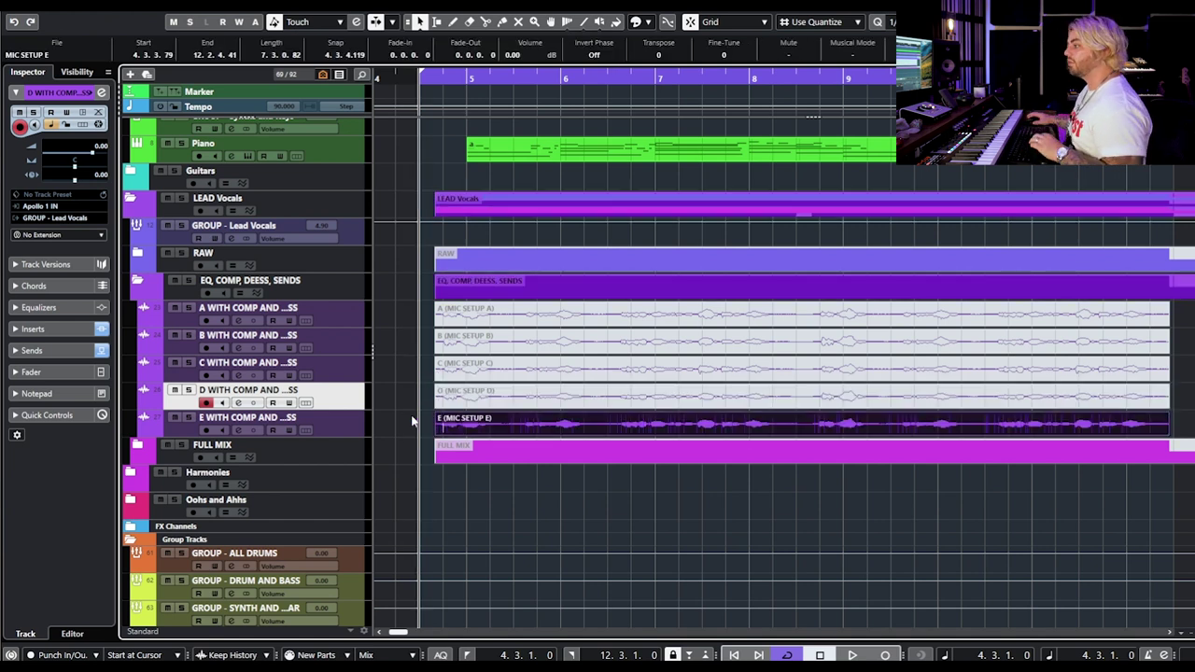
Step: Play the mix to hear the processed MIC SETUP E vocal, stop playback and mute its clip
{"action": "left_click", "coordinate": [456, 506]}
{"action": "key", "text": "space"}
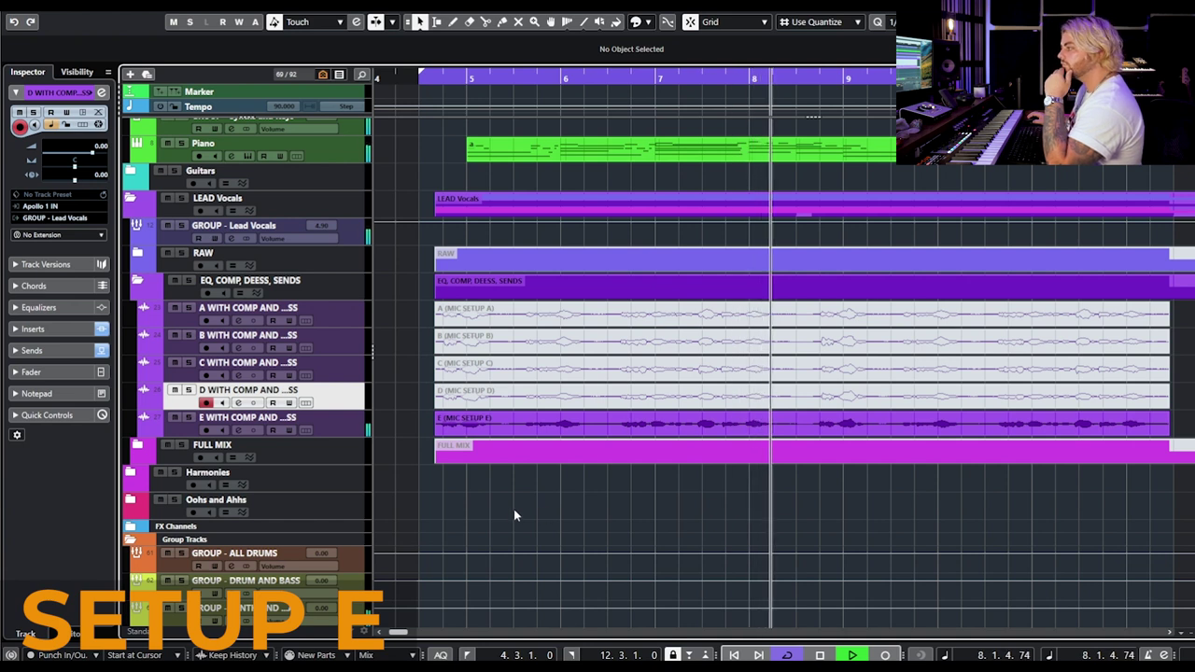
{"action": "key", "text": "space"}
{"action": "left_click", "coordinate": [459, 431]}
{"action": "key", "text": "shift+m"}
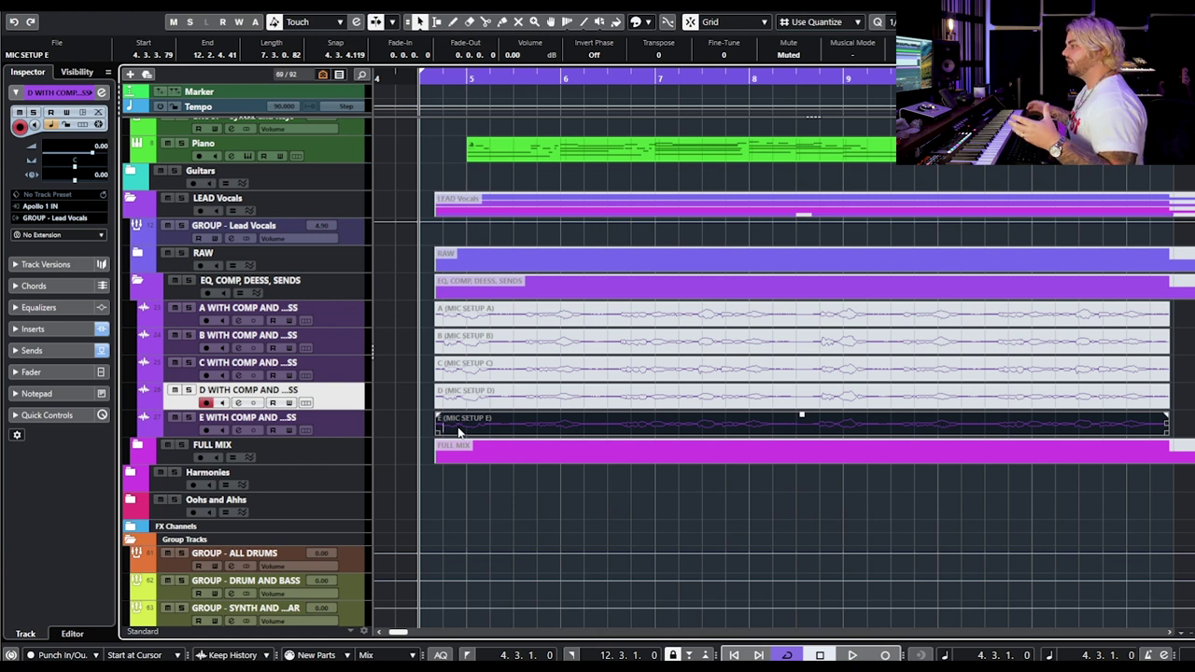
{"action": "left_click", "coordinate": [420, 436]}
{"action": "left_click", "coordinate": [464, 424]}
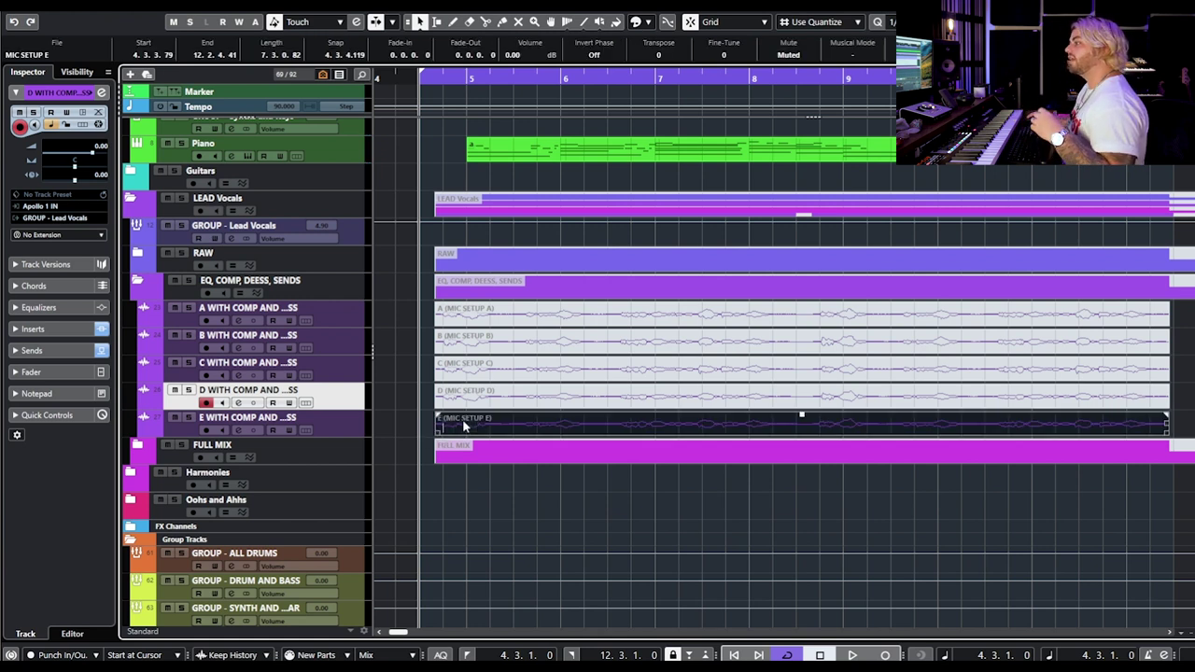
{"action": "left_click", "coordinate": [421, 426]}
{"action": "left_click", "coordinate": [444, 426]}
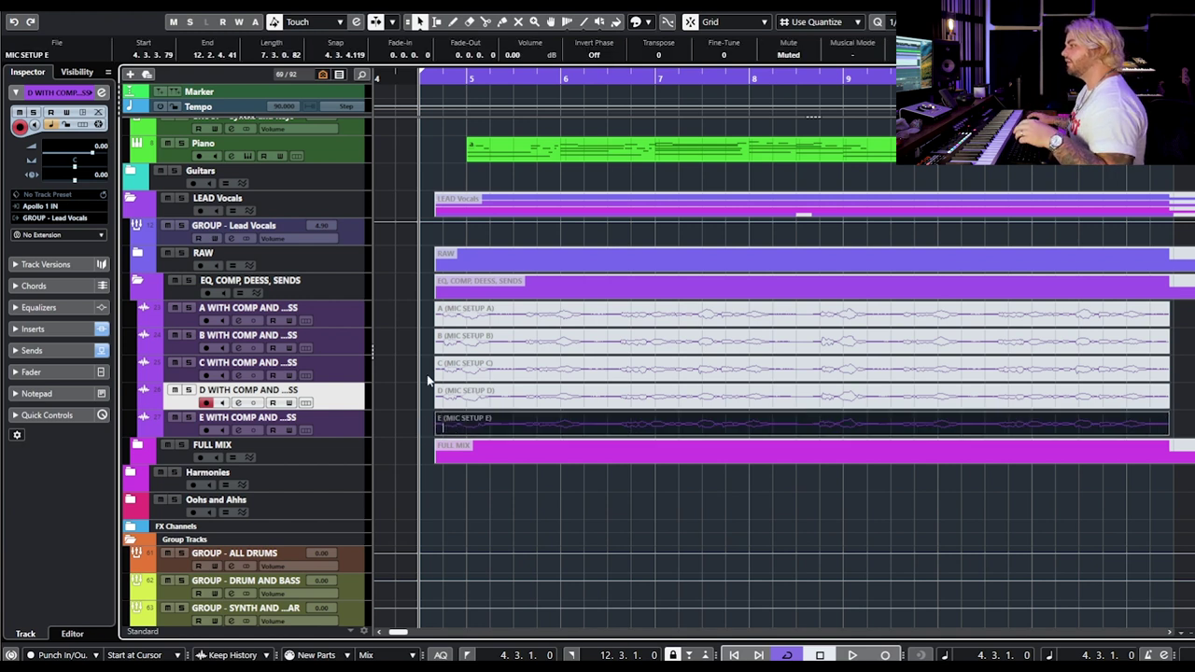
{"action": "left_click", "coordinate": [420, 342]}
{"action": "left_click", "coordinate": [453, 344]}
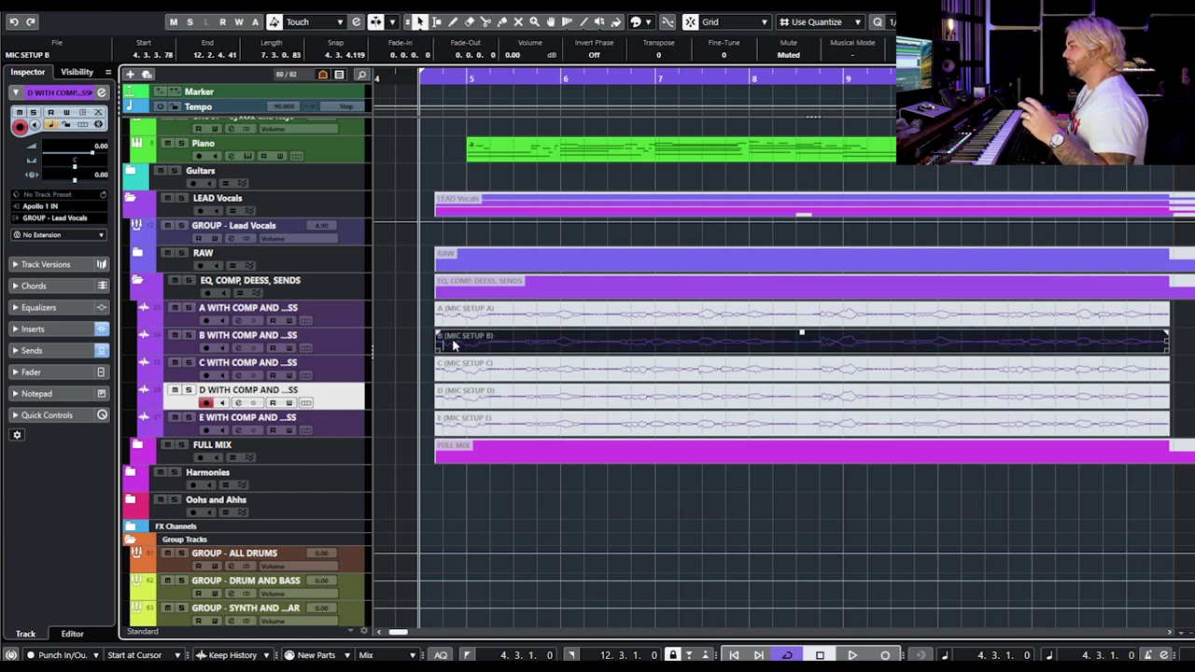
{"action": "left_click_drag", "start_coordinate": [419, 318], "coordinate": [448, 319]}
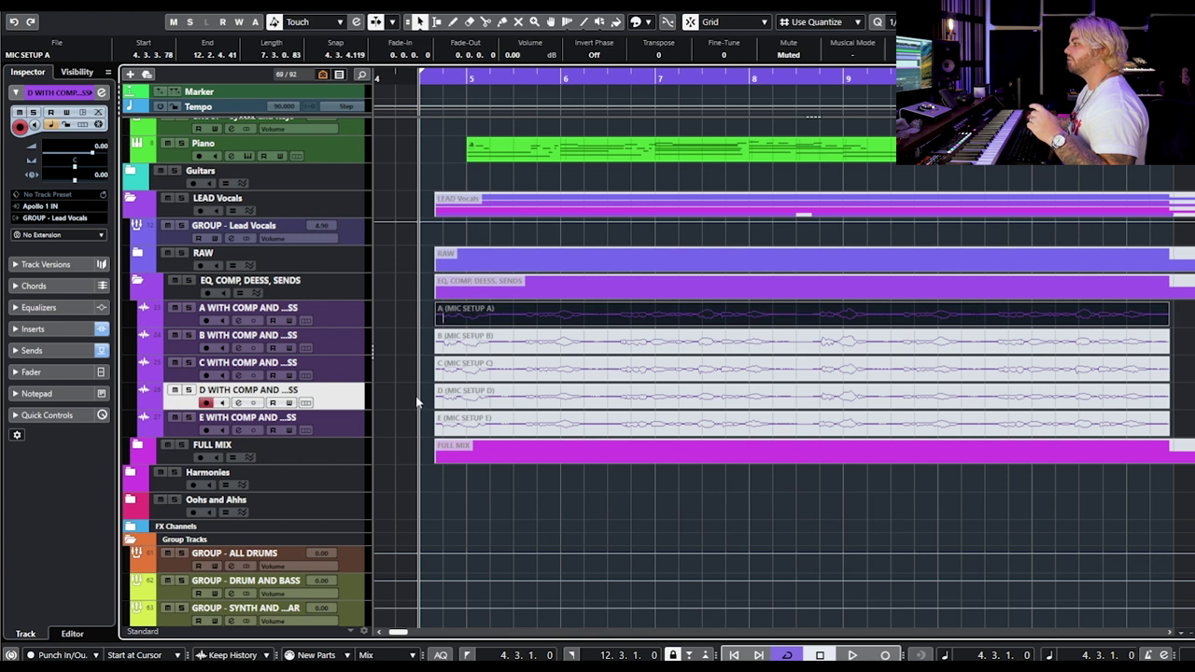
{"action": "left_click_drag", "start_coordinate": [417, 398], "coordinate": [448, 401]}
{"action": "left_click", "coordinate": [448, 400]}
{"action": "left_click", "coordinate": [455, 373]}
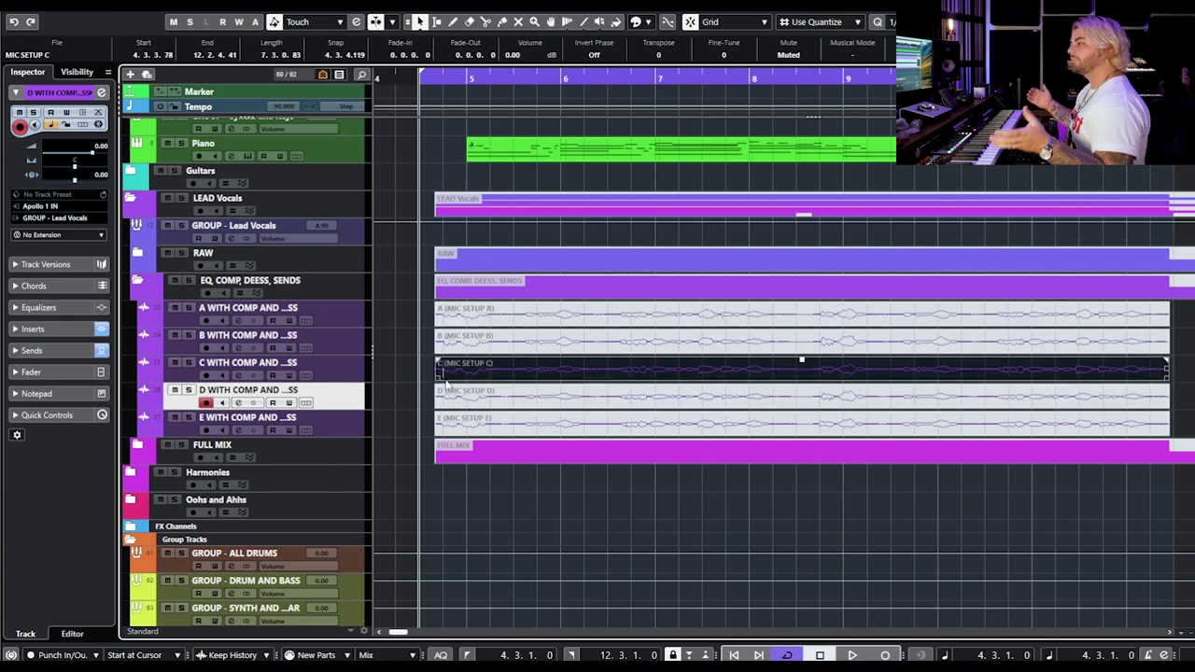
{"action": "left_click", "coordinate": [461, 467]}
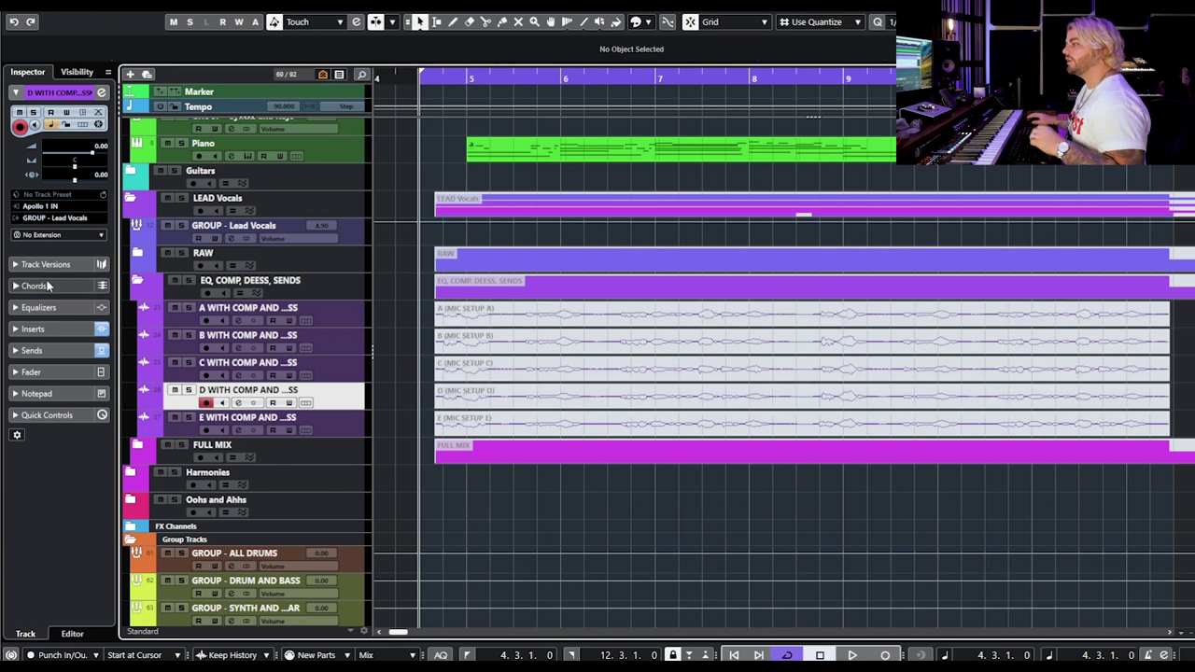
Step: Unmute and solo the processed MIC SETUP A vocal in playback, and switch the solo and unmuted clip over to MIC SETUP B
{"action": "left_click", "coordinate": [476, 322]}
{"action": "left_click", "coordinate": [190, 308]}
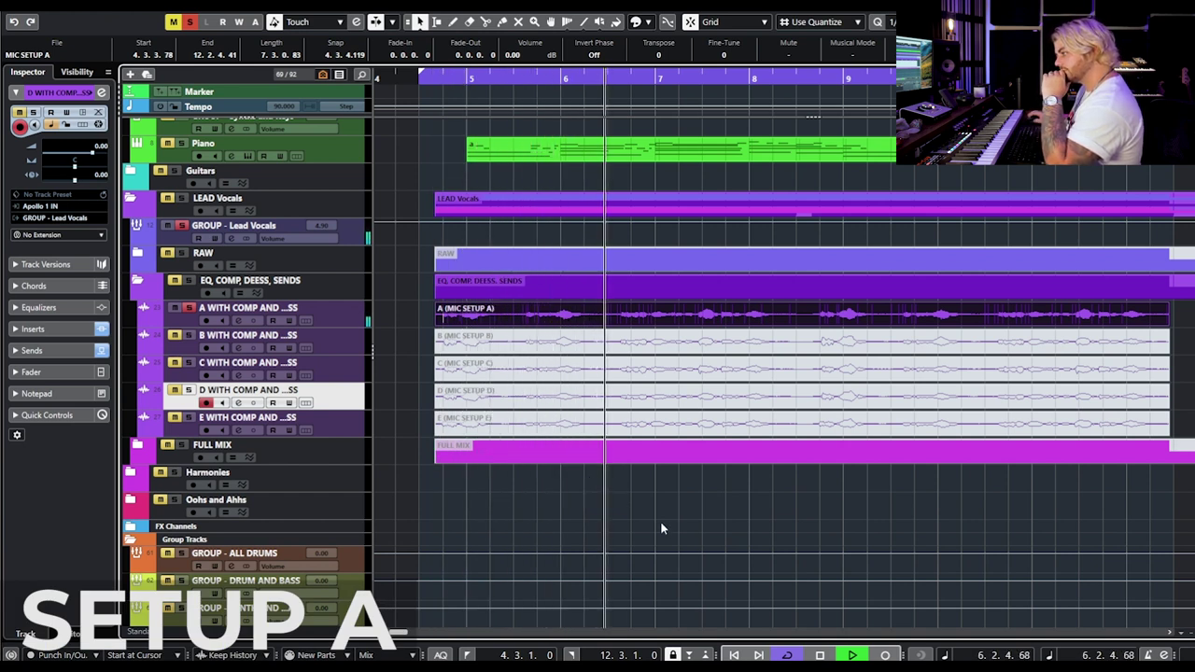
{"action": "left_click_drag", "start_coordinate": [418, 323], "coordinate": [459, 340]}
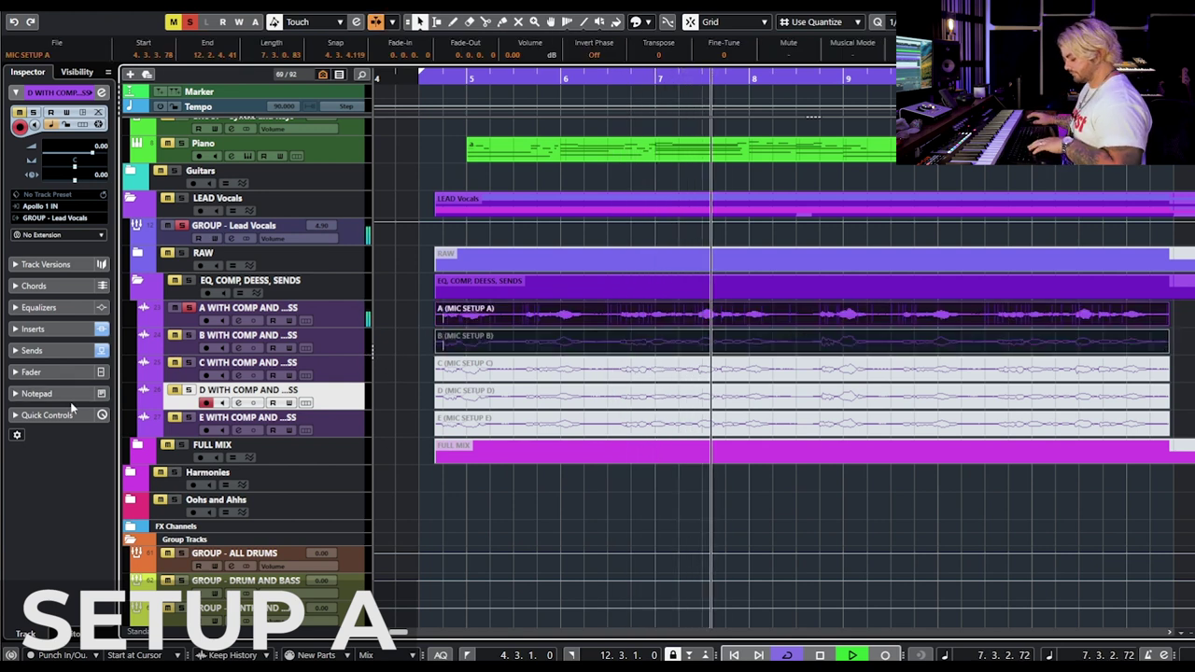
{"action": "left_click", "coordinate": [189, 335], "text": "ctrl"}
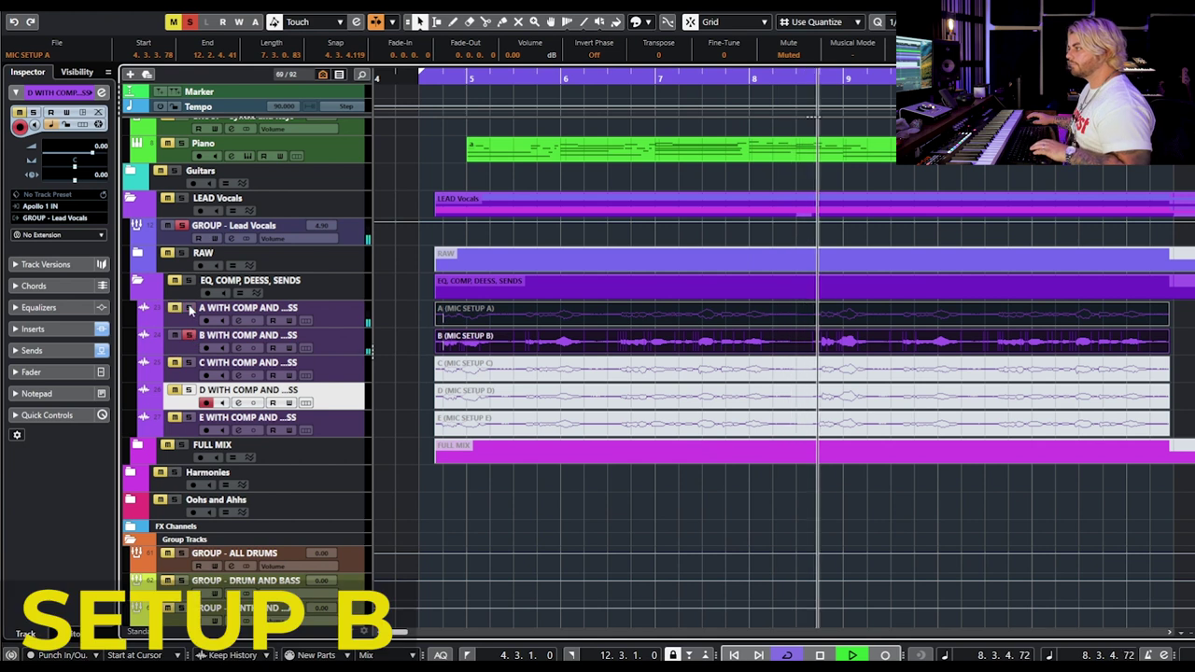
Step: During soloed playback, switch the audible processed vocal from MIC SETUP B to C and on to D, soloing each track
{"action": "left_click_drag", "start_coordinate": [423, 337], "coordinate": [476, 374]}
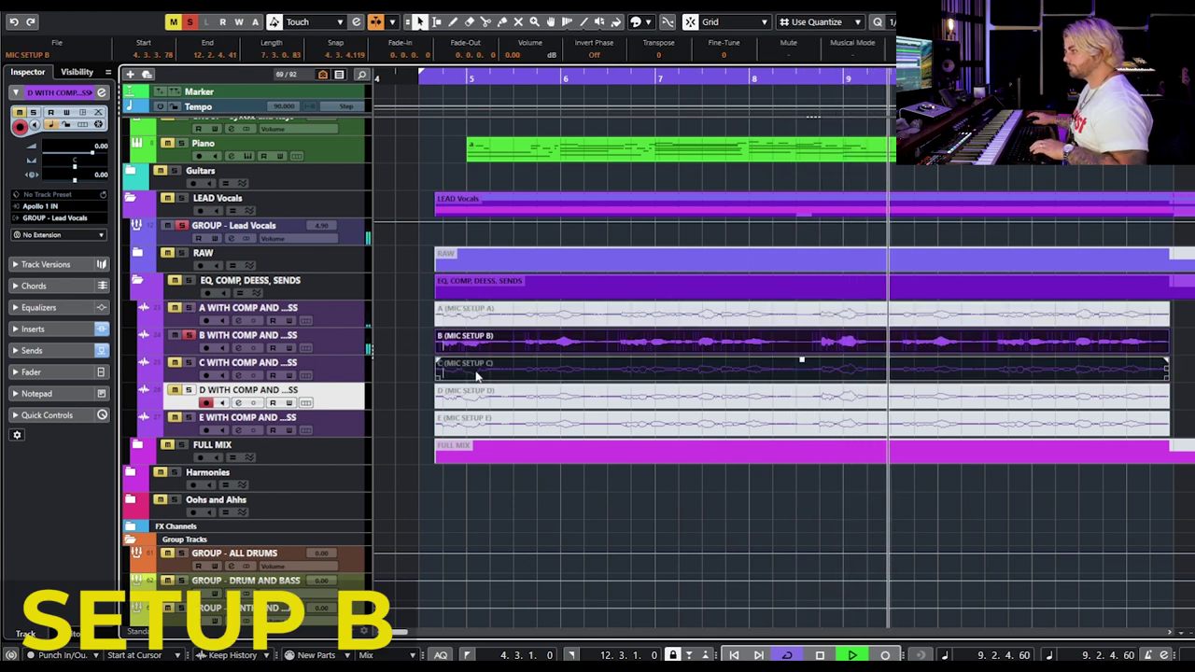
{"action": "left_click", "coordinate": [342, 371]}
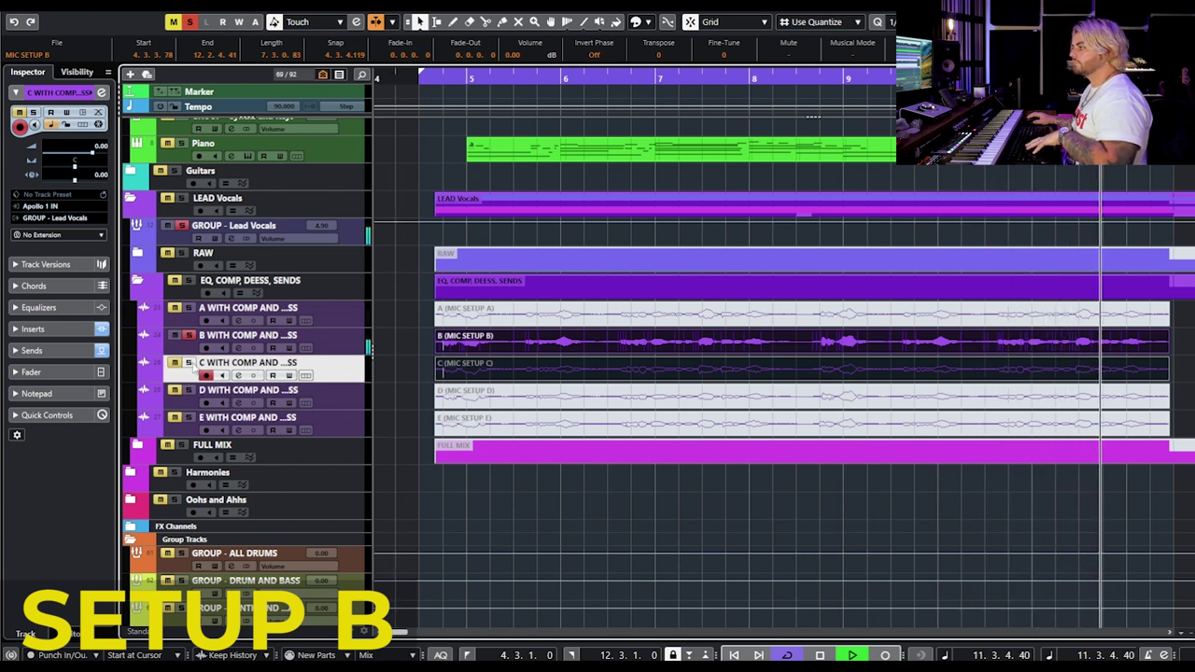
{"action": "left_click", "coordinate": [189, 363]}
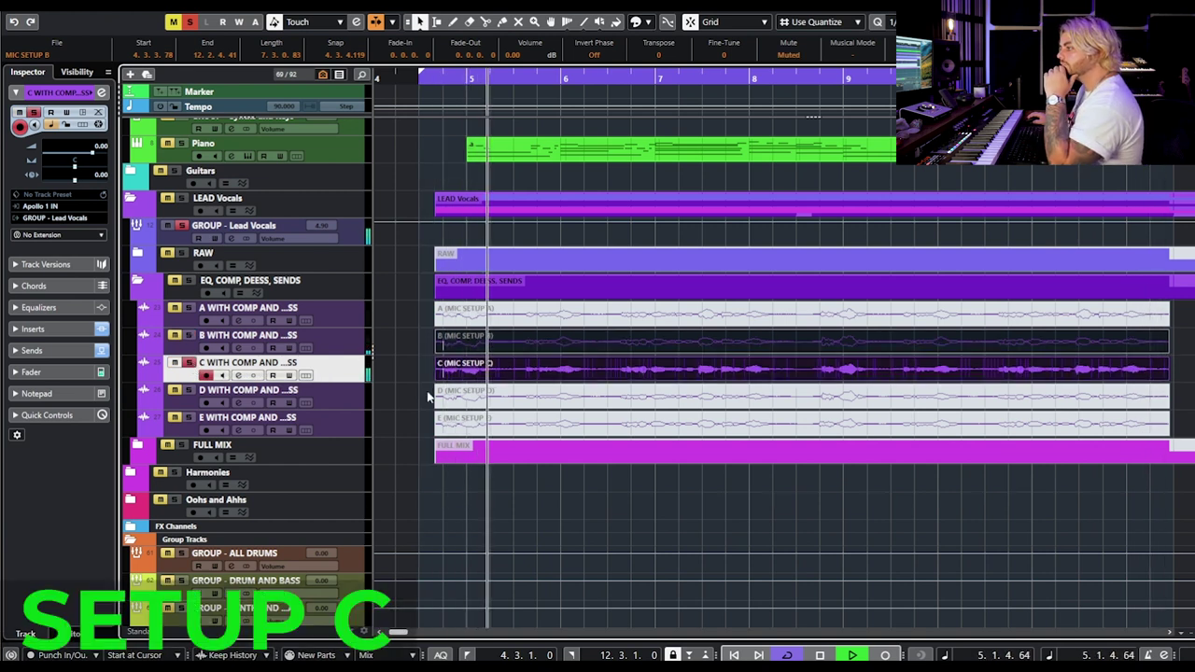
{"action": "left_click_drag", "start_coordinate": [418, 367], "coordinate": [468, 403]}
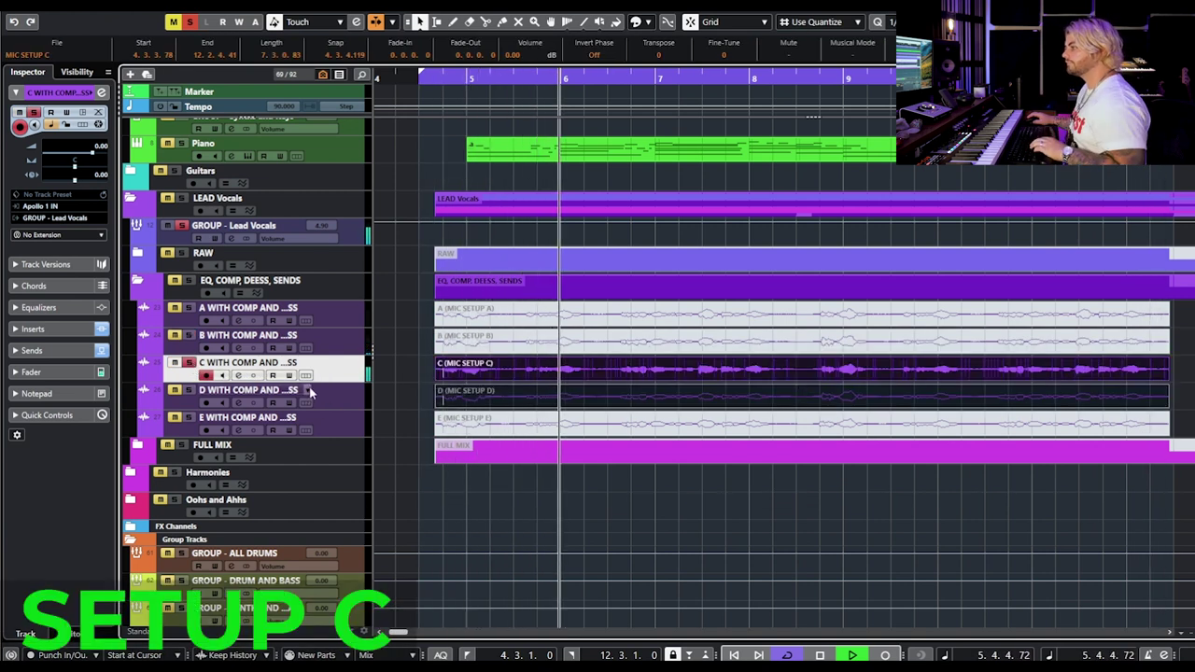
{"action": "left_click", "coordinate": [189, 391], "text": "ctrl"}
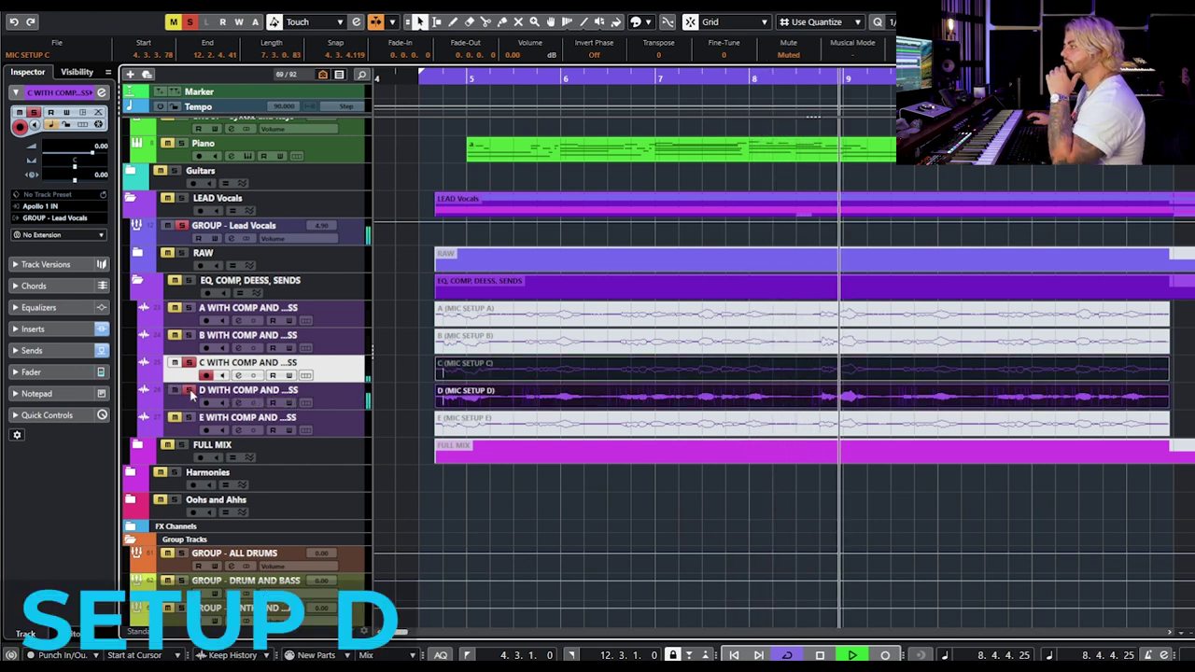
Step: Switch the soloed playback from MIC SETUP D to MIC SETUP E, listen to it, and stop playback
{"action": "left_click", "coordinate": [420, 398]}
{"action": "left_click_drag", "start_coordinate": [417, 399], "coordinate": [455, 427]}
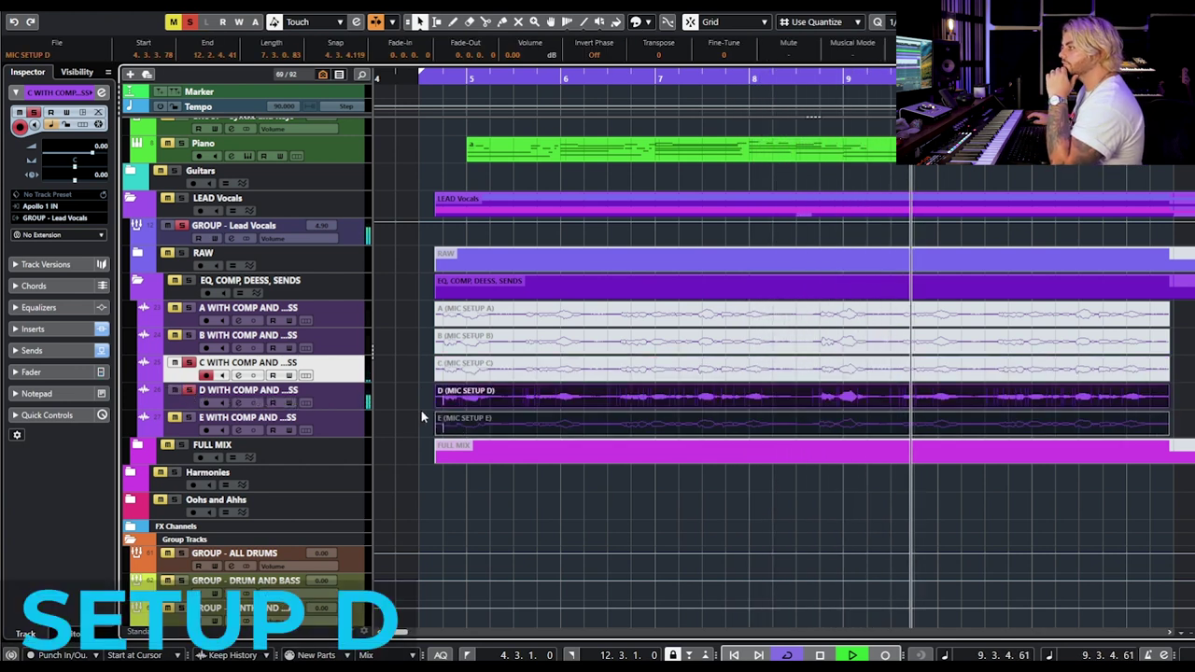
{"action": "left_click_drag", "start_coordinate": [407, 393], "coordinate": [451, 421]}
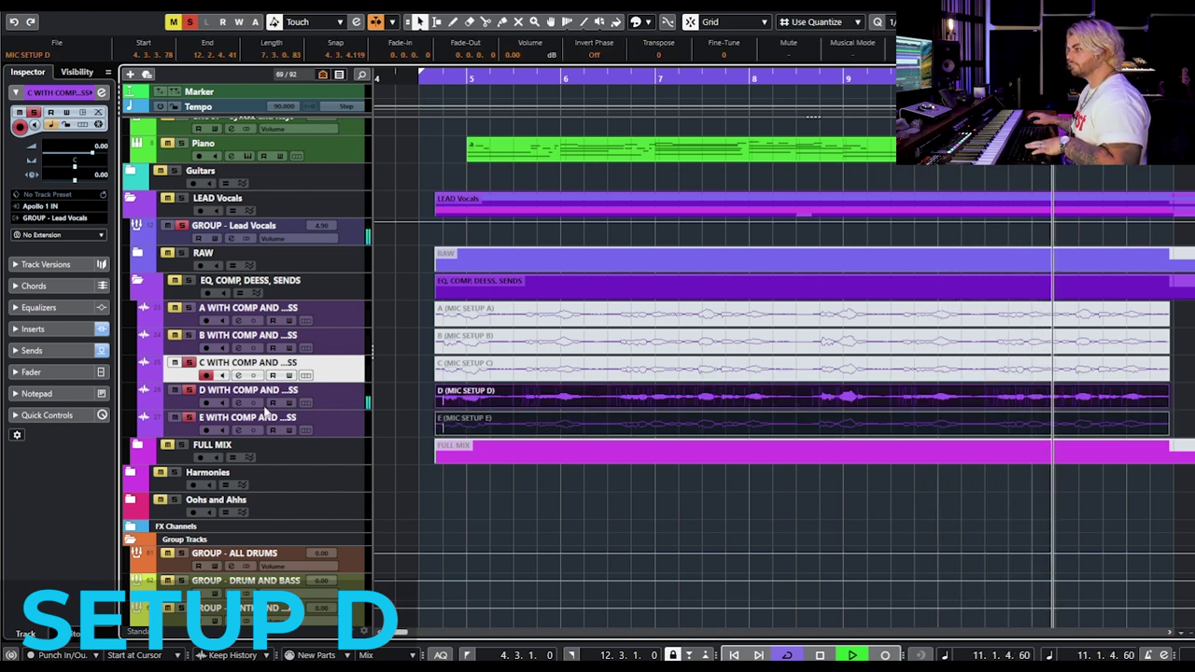
{"action": "left_click", "coordinate": [343, 422]}
{"action": "key", "text": "alt+m"}
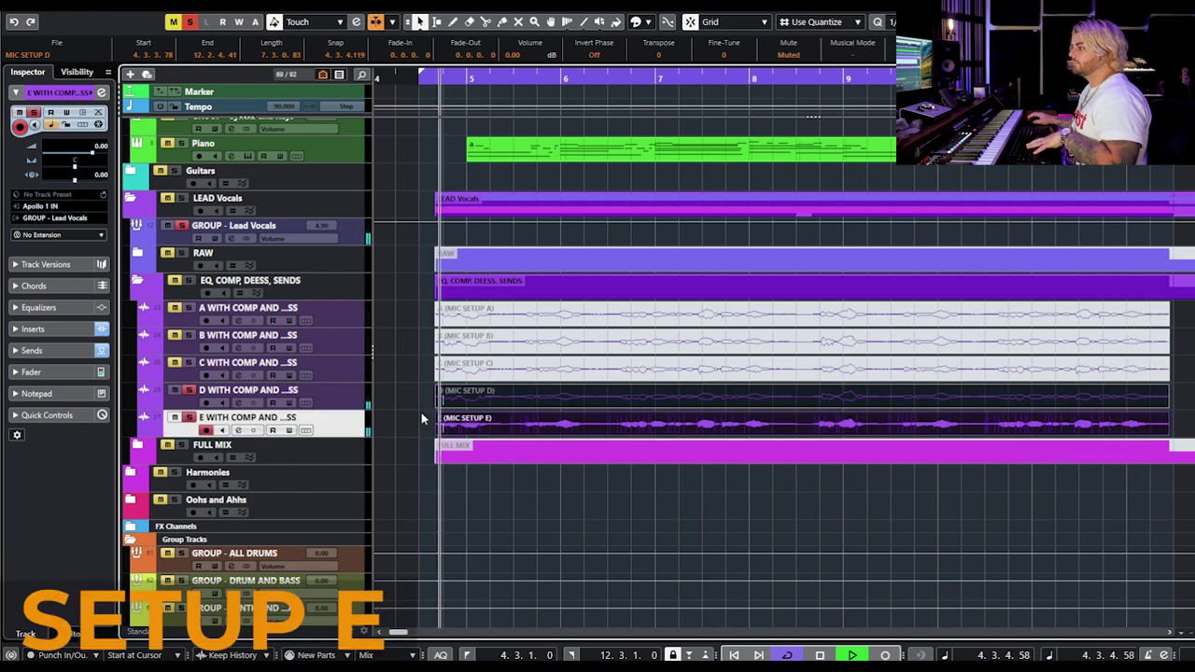
{"action": "left_click", "coordinate": [420, 411]}
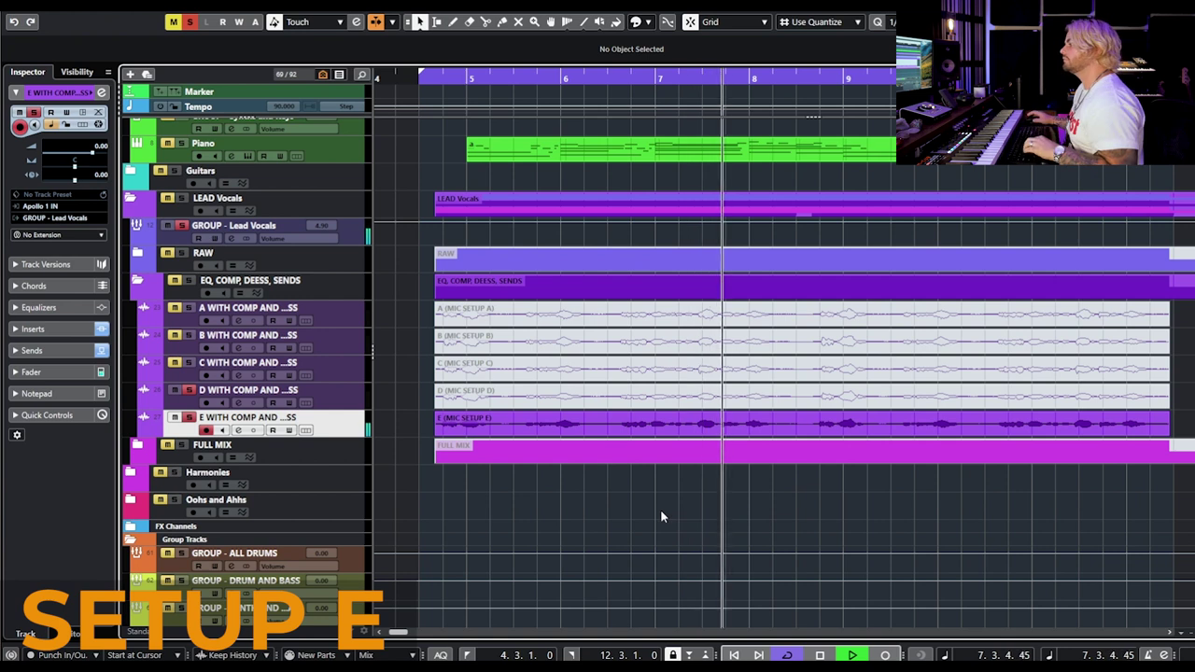
{"action": "key", "text": "space"}
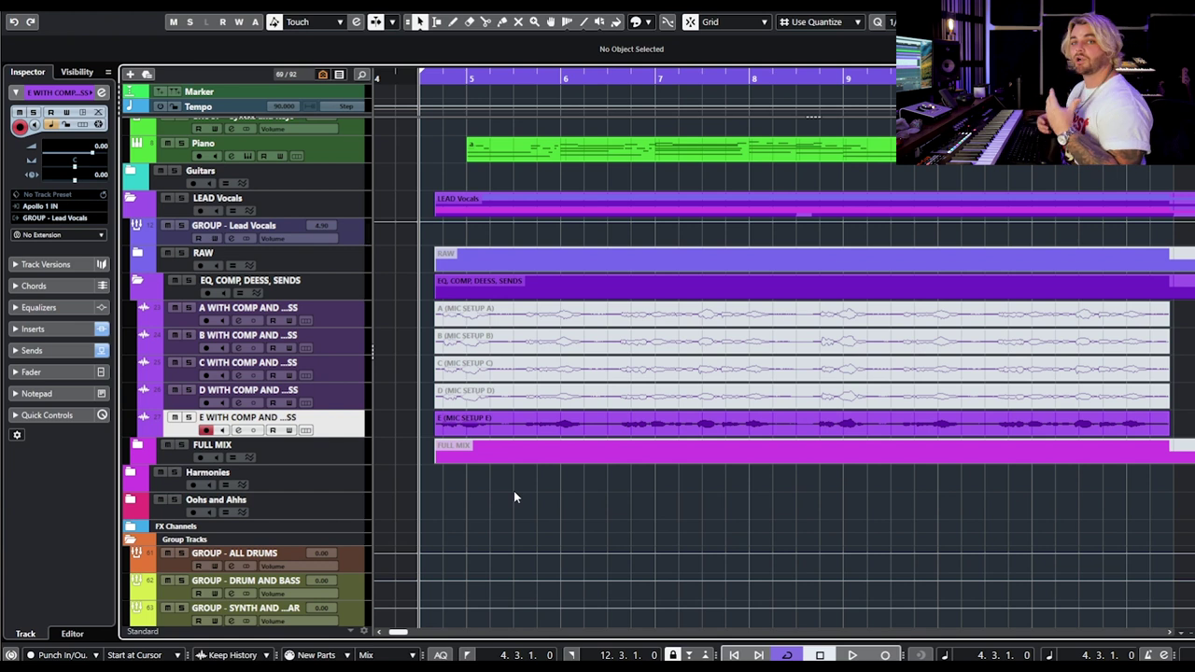
Step: Mute the processed MIC SETUP E clip and switch the open folder from EQ, COMP, DEESS, SENDS to FULL MIX
{"action": "left_click", "coordinate": [452, 434]}
{"action": "key", "text": "shift+m"}
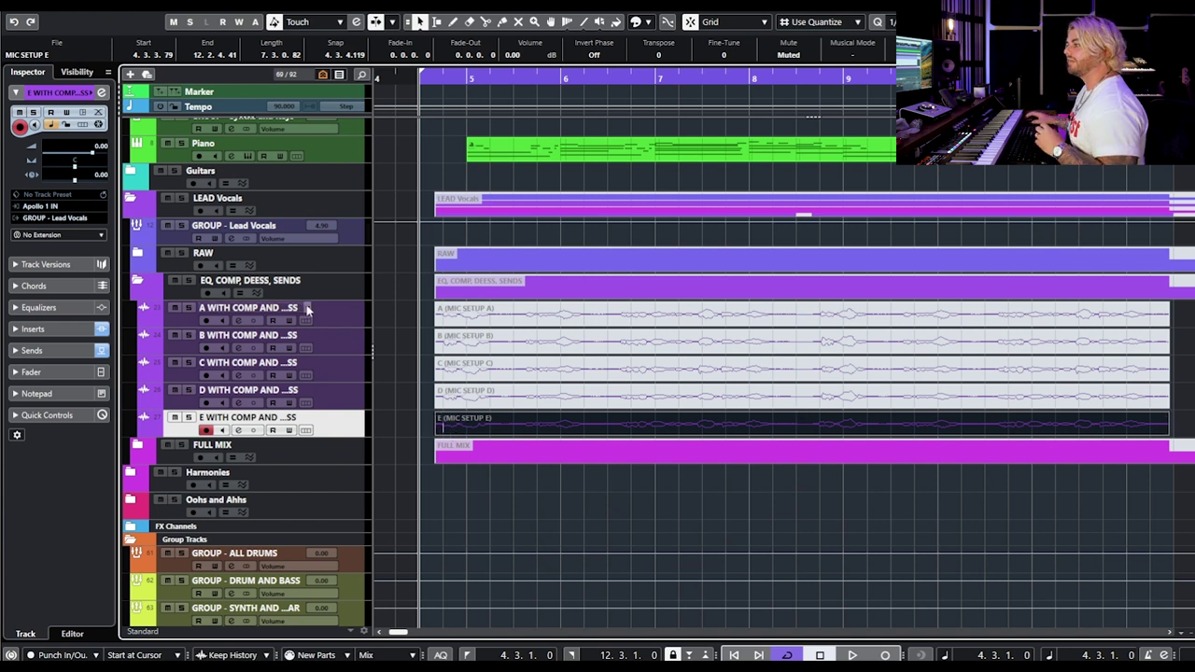
{"action": "left_click", "coordinate": [137, 283]}
{"action": "left_click", "coordinate": [138, 310]}
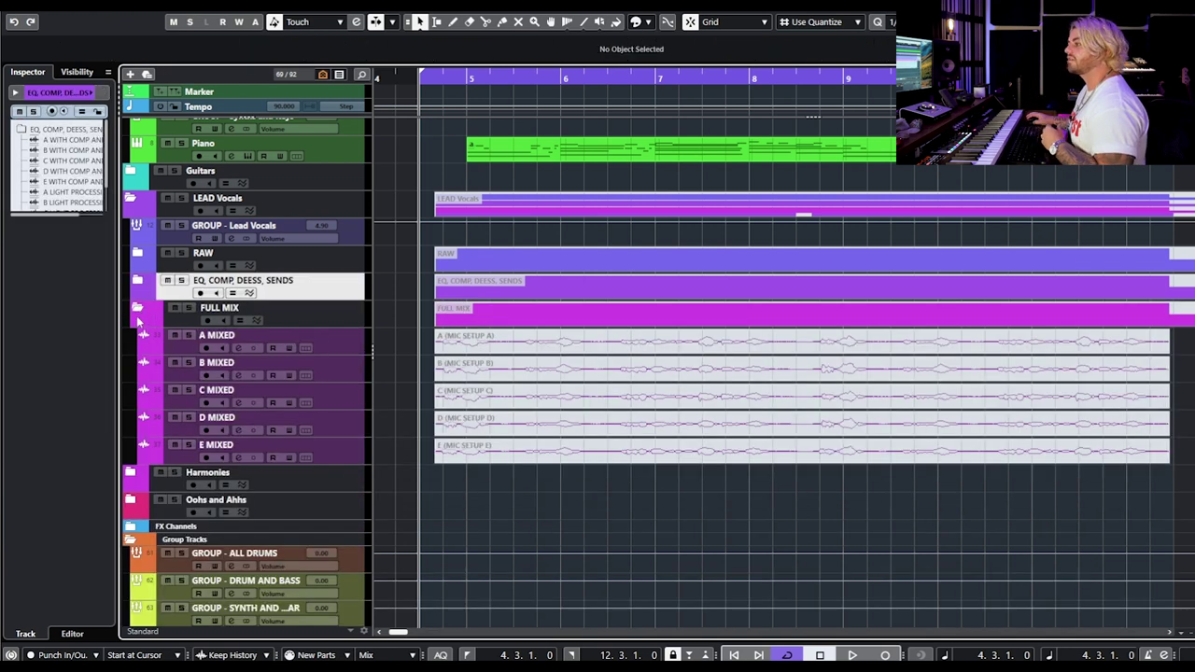
Step: Open the A MIXED track's channel settings to review its inserts, including the last Pro-Q 3, and close the windows
{"action": "left_click", "coordinate": [438, 343]}
{"action": "left_click", "coordinate": [309, 339]}
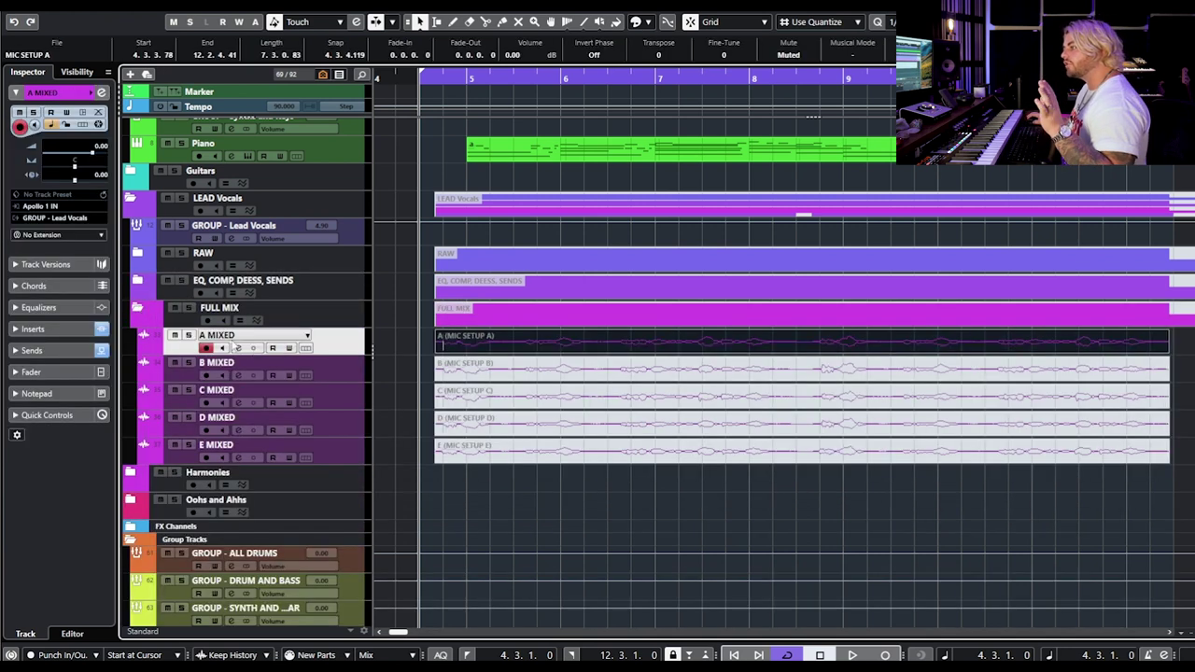
{"action": "left_click", "coordinate": [239, 348]}
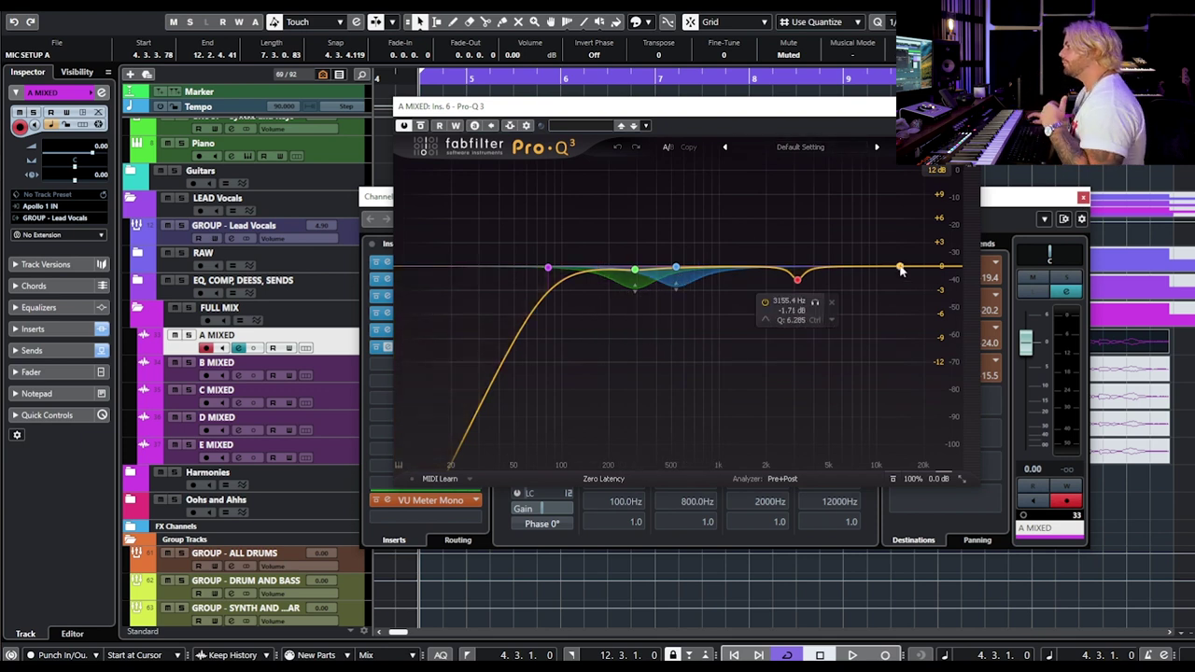
{"action": "left_click", "coordinate": [972, 107]}
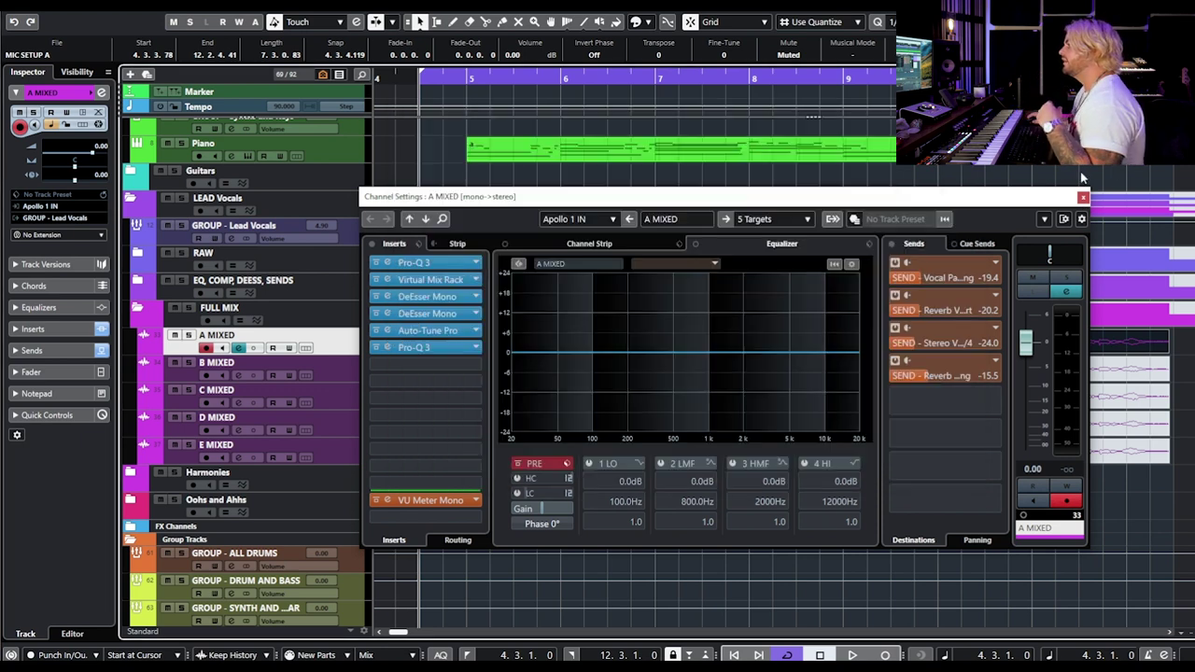
{"action": "left_click", "coordinate": [1082, 197]}
{"action": "key", "text": "ctrl+shift+a"}
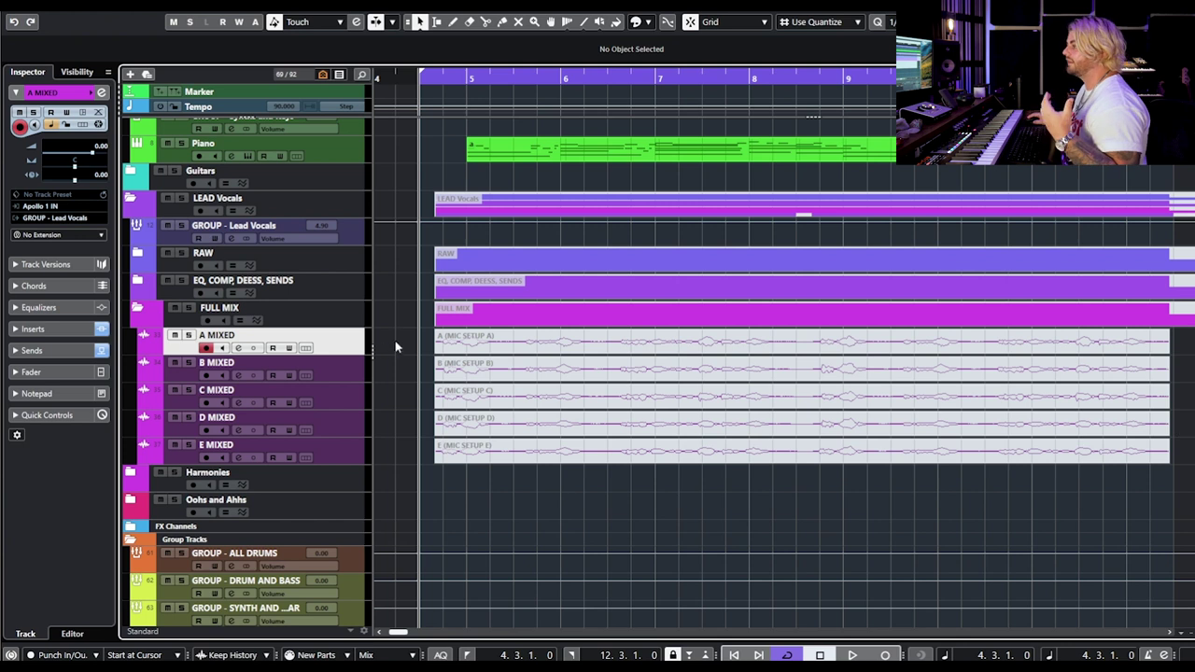
Step: Unmute the FULL MIX folder's MIC SETUP A clip, play the whole mix, and swap clip mutes to hear MIC SETUP B
{"action": "left_click", "coordinate": [455, 349]}
{"action": "key", "text": "shift+u"}
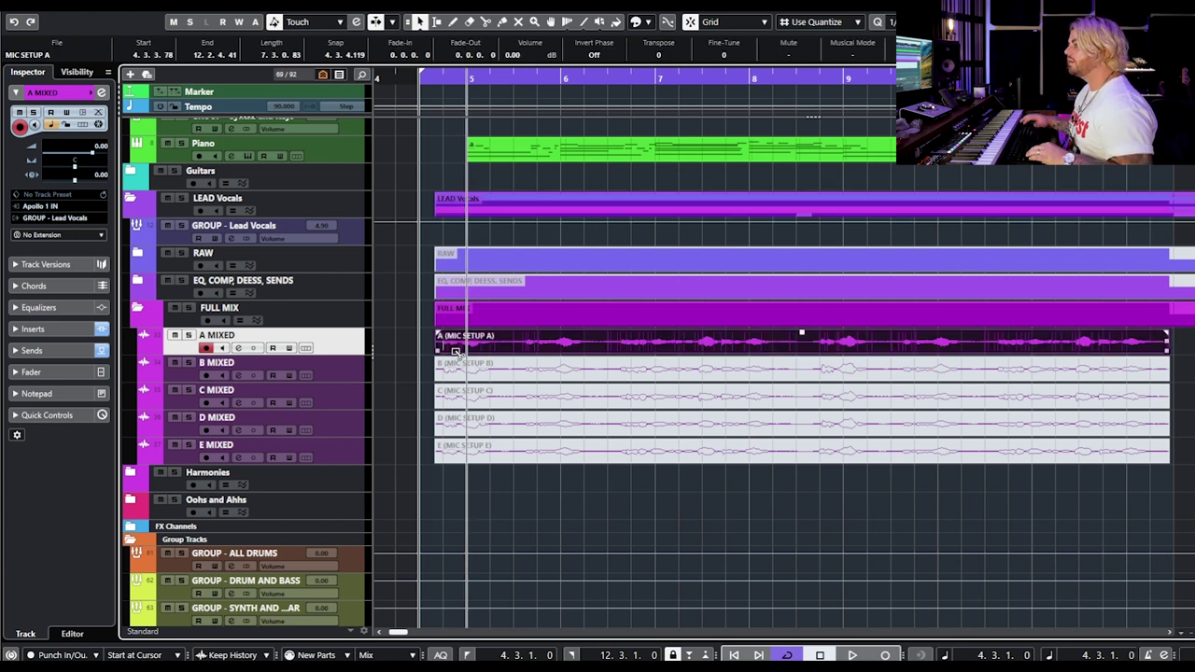
{"action": "left_click", "coordinate": [513, 547]}
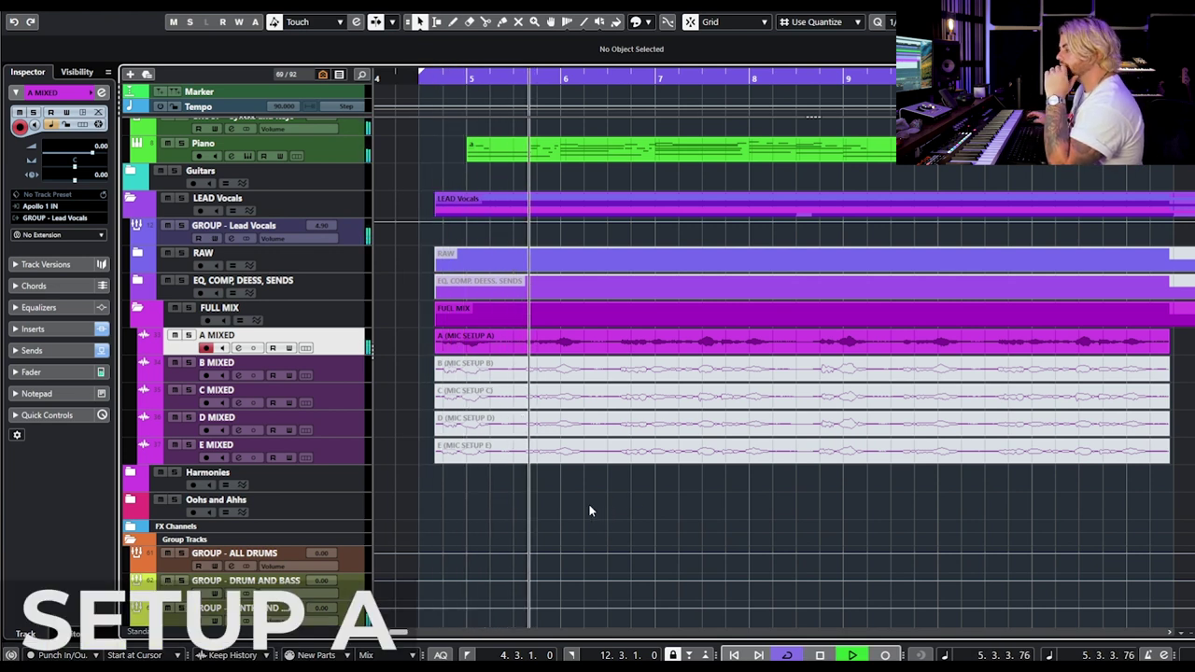
{"action": "left_click", "coordinate": [439, 348]}
{"action": "key", "text": "alt+m"}
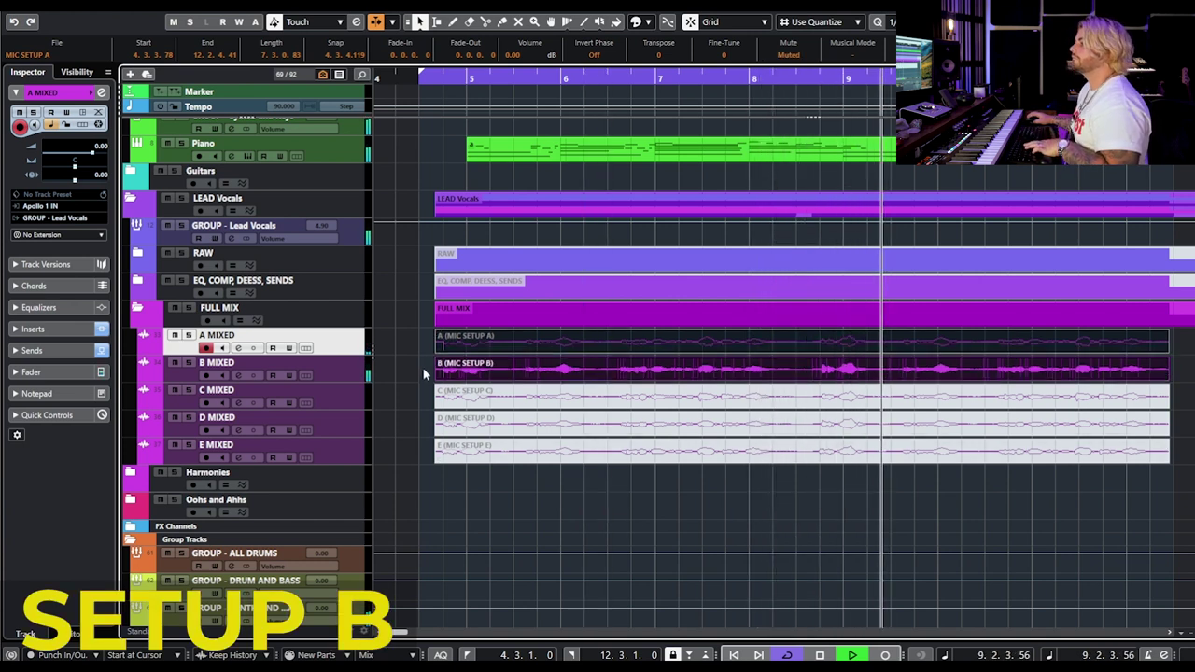
Step: While the mix plays, swap clip mutes in the FULL MIX folder to hear MIC SETUP C and MIC SETUP D
{"action": "left_click_drag", "start_coordinate": [424, 369], "coordinate": [456, 407]}
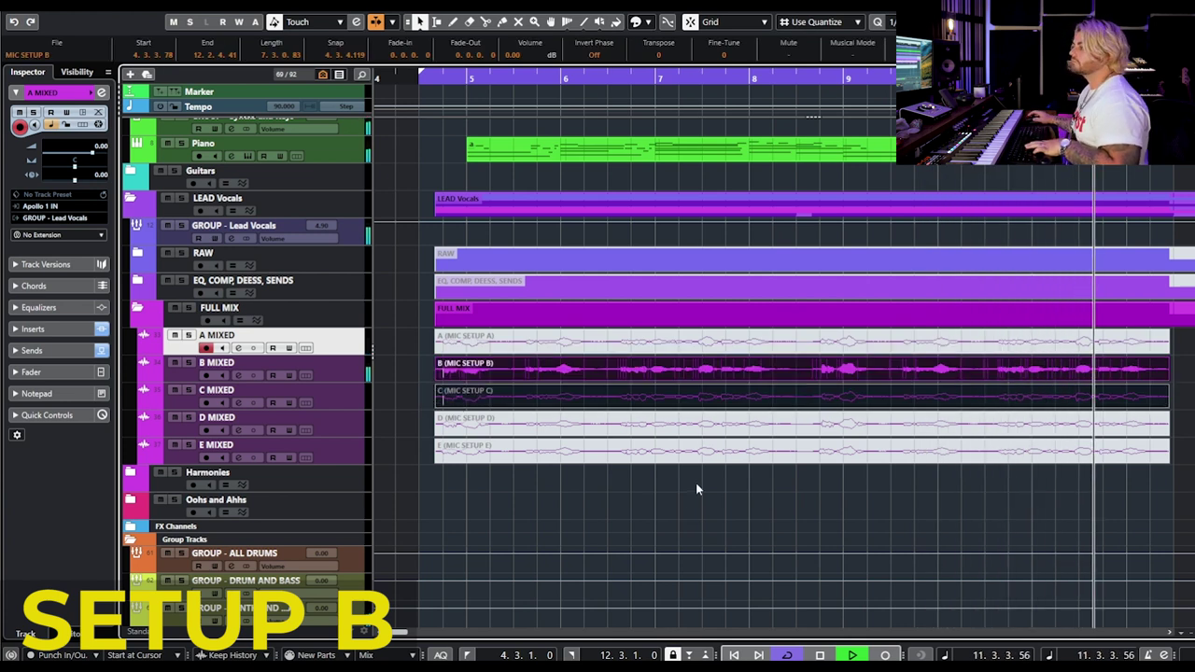
{"action": "key", "text": "alt+m"}
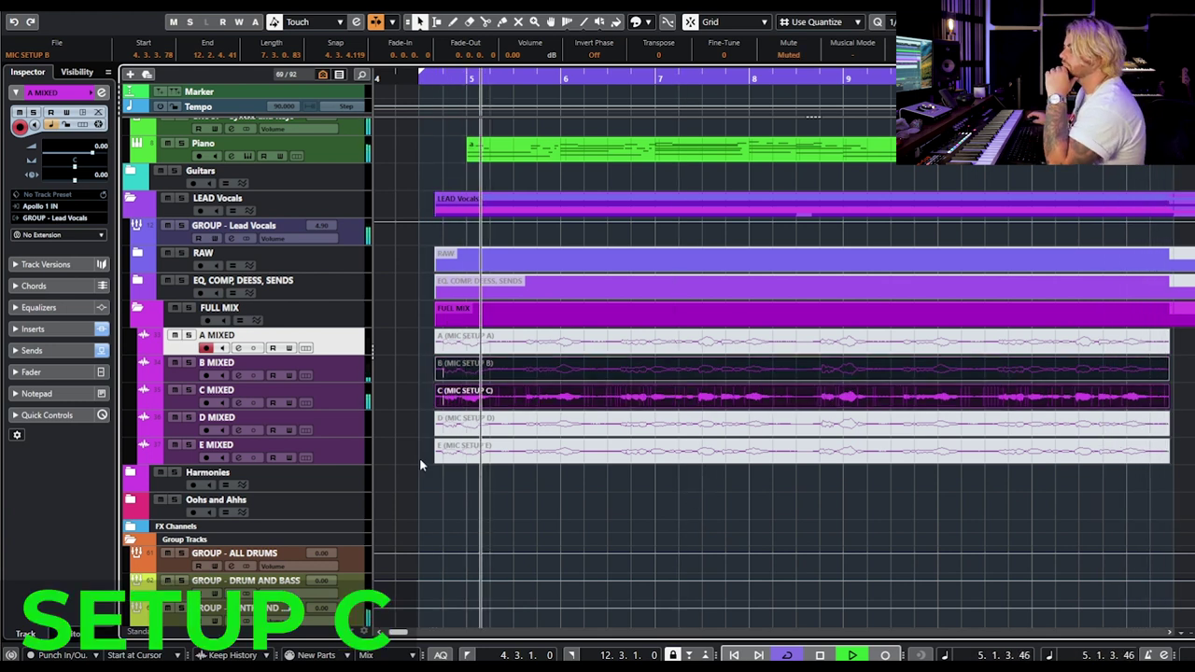
{"action": "left_click_drag", "start_coordinate": [420, 399], "coordinate": [458, 426]}
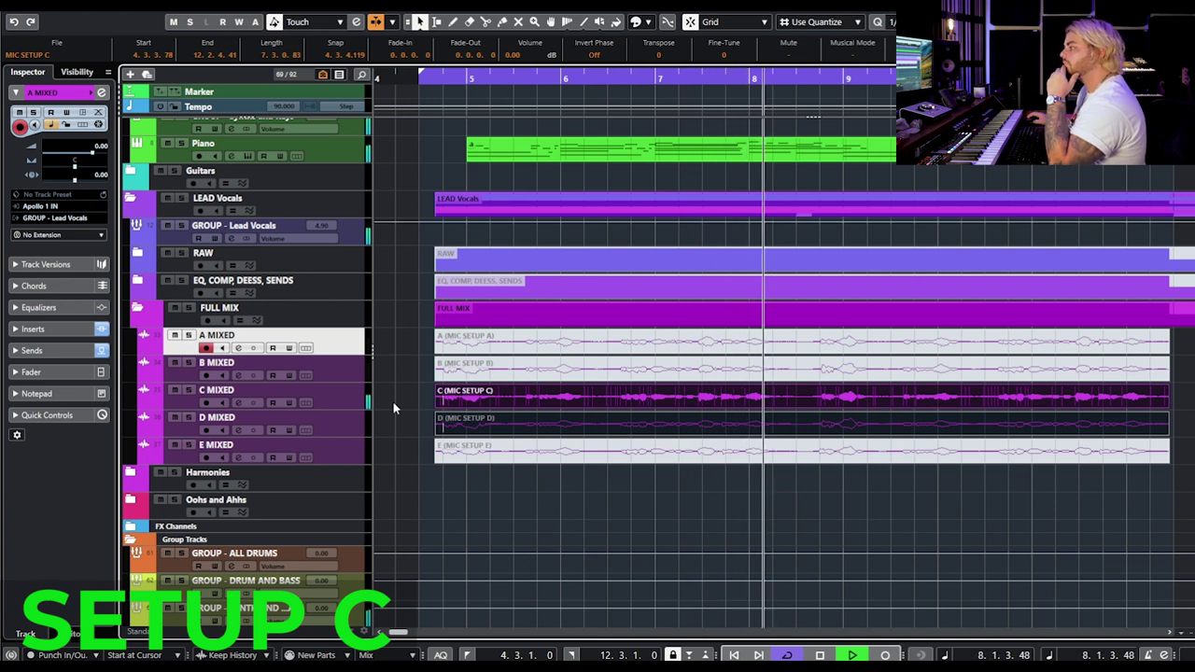
{"action": "key", "text": "space"}
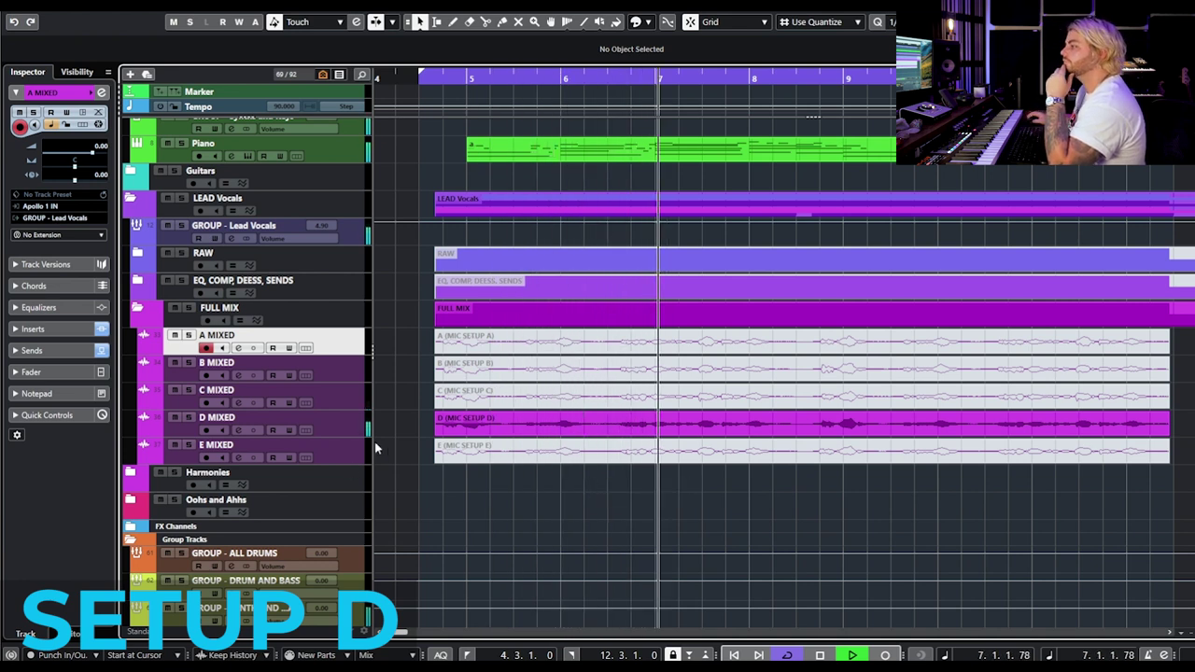
Step: Swap clip mutes in the FULL MIX folder to hear MIC SETUP E in the mix, stop playback and mute that clip
{"action": "left_click_drag", "start_coordinate": [425, 419], "coordinate": [458, 450]}
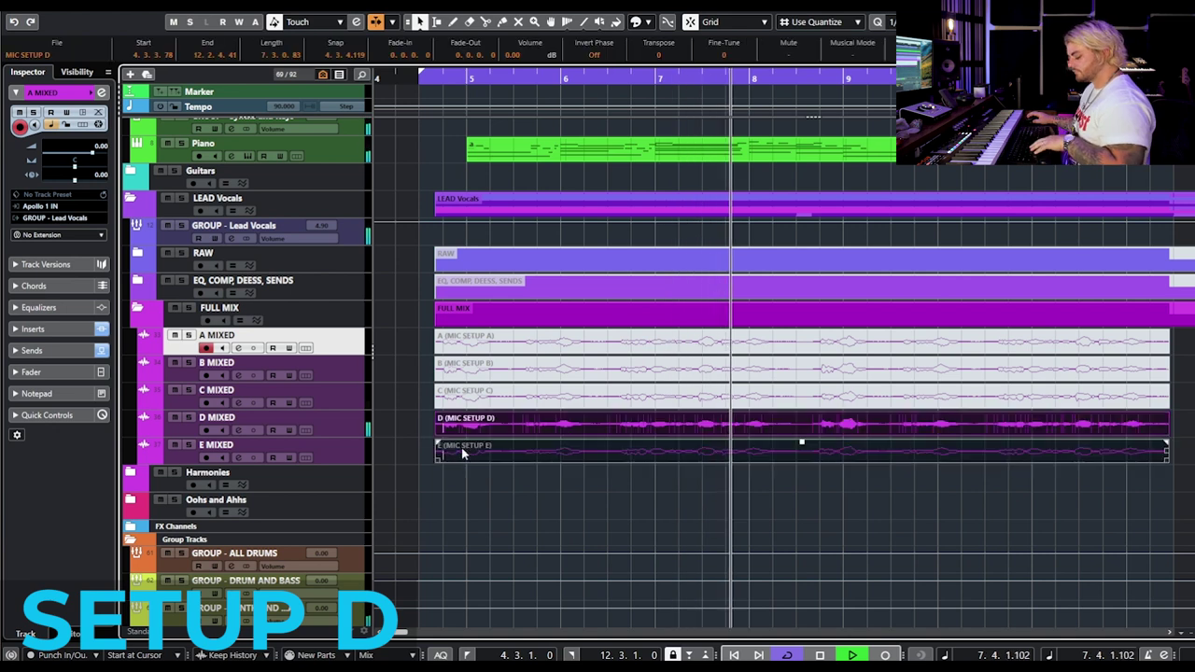
{"action": "key", "text": "alt+m"}
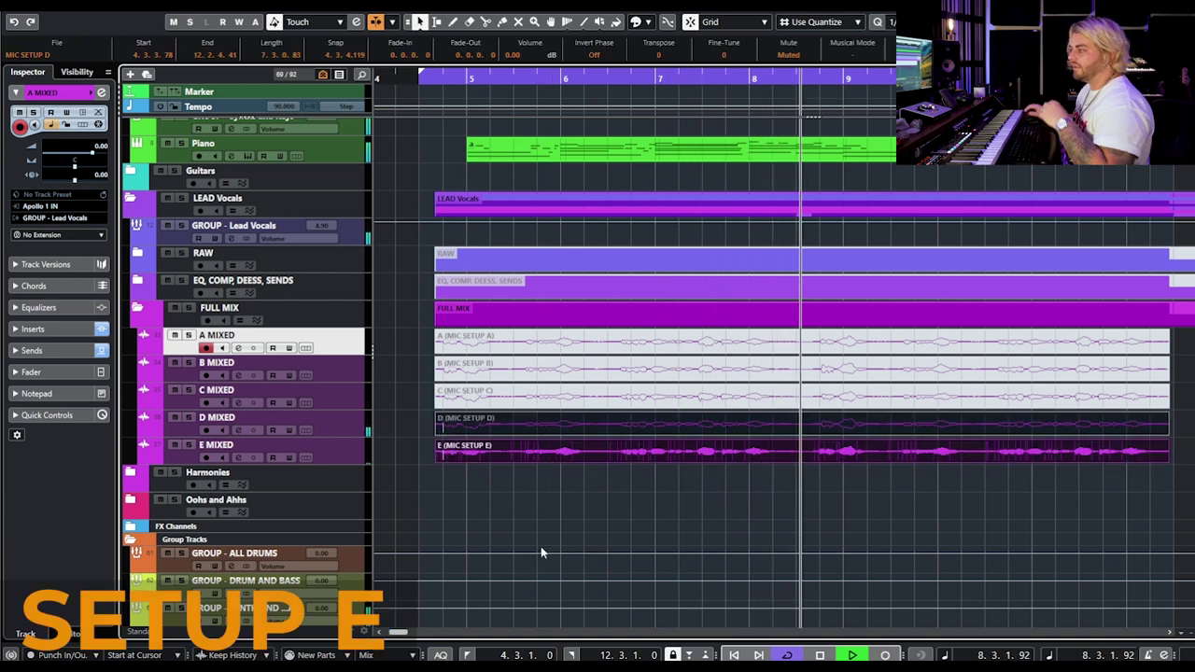
{"action": "key", "text": "space"}
{"action": "left_click", "coordinate": [689, 505]}
{"action": "left_click_drag", "start_coordinate": [435, 458], "coordinate": [454, 457]}
{"action": "key", "text": "ctrl+z"}
{"action": "left_click", "coordinate": [448, 483]}
{"action": "left_click", "coordinate": [468, 456]}
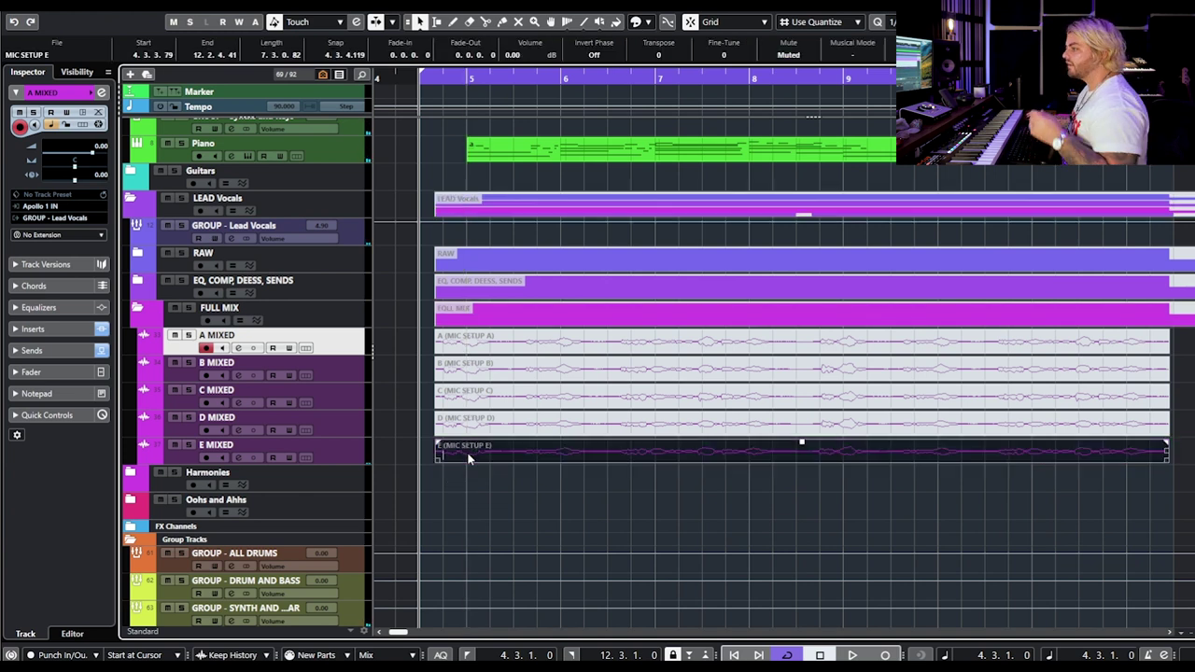
{"action": "left_click", "coordinate": [478, 399]}
{"action": "left_click", "coordinate": [427, 402]}
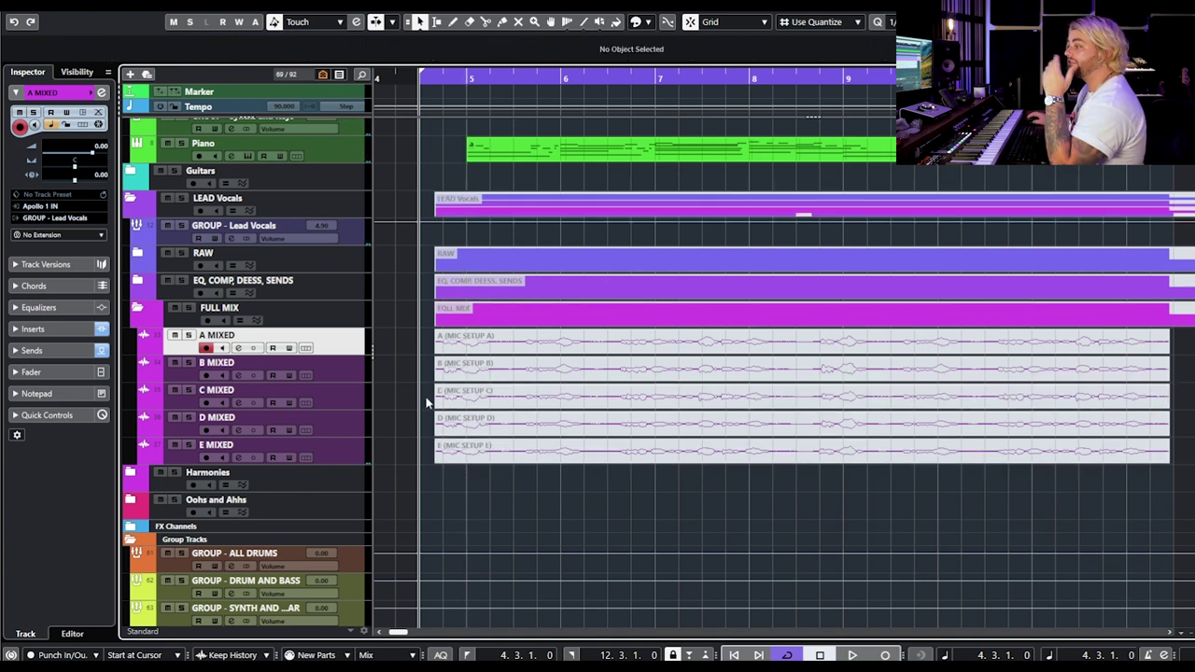
{"action": "left_click", "coordinate": [474, 402]}
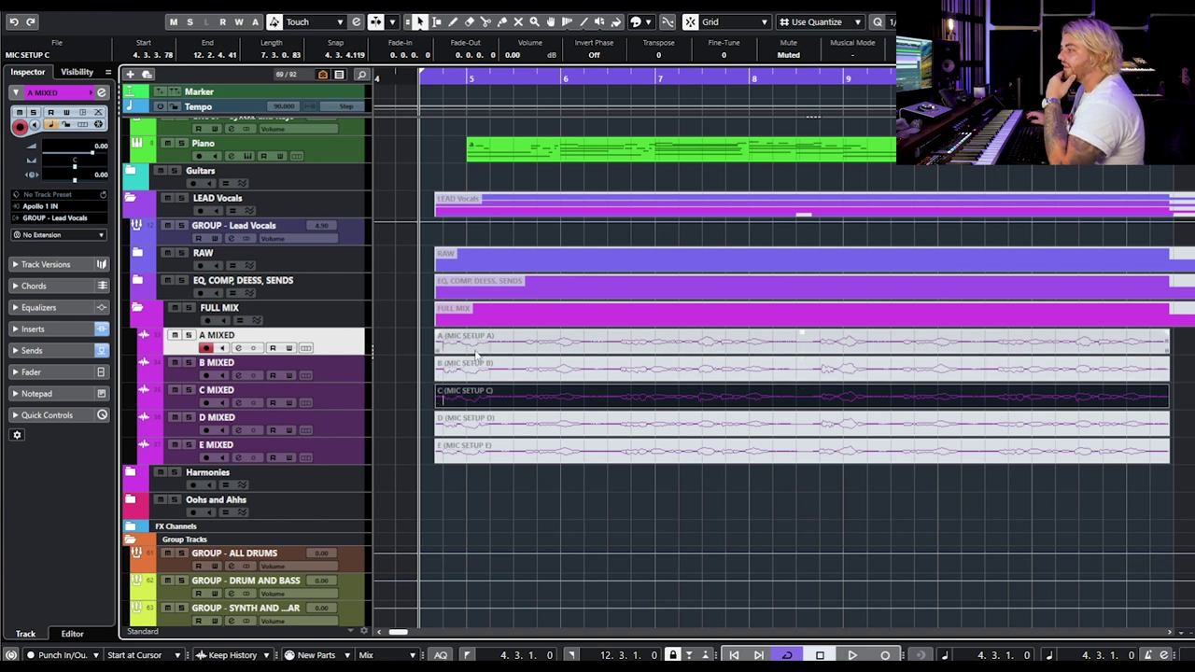
{"action": "left_click", "coordinate": [473, 343]}
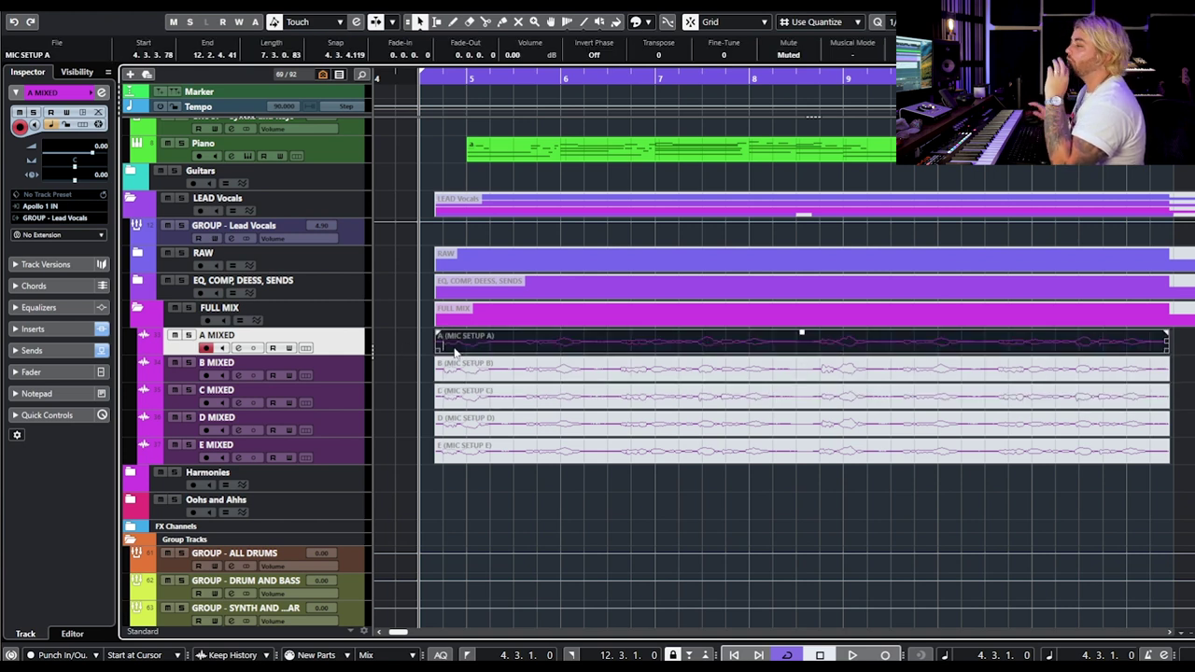
{"action": "left_click", "coordinate": [417, 380]}
{"action": "left_click", "coordinate": [471, 378]}
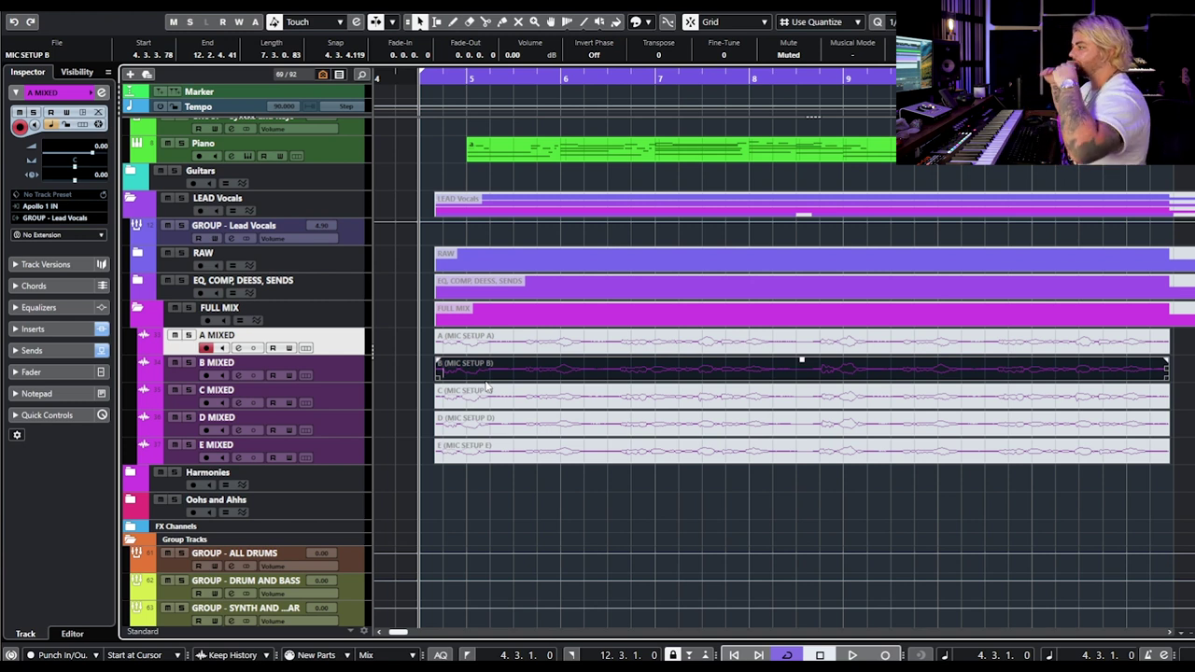
{"action": "left_click", "coordinate": [423, 424]}
{"action": "left_click", "coordinate": [465, 432]}
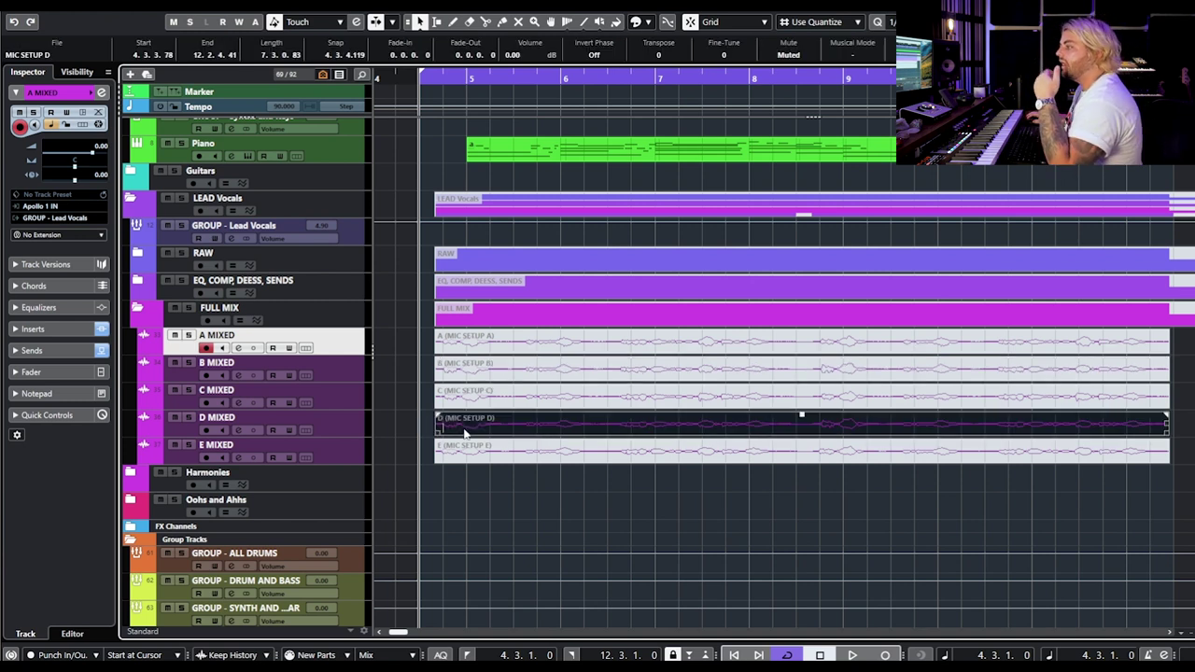
{"action": "left_click", "coordinate": [406, 425]}
{"action": "left_click", "coordinate": [440, 428]}
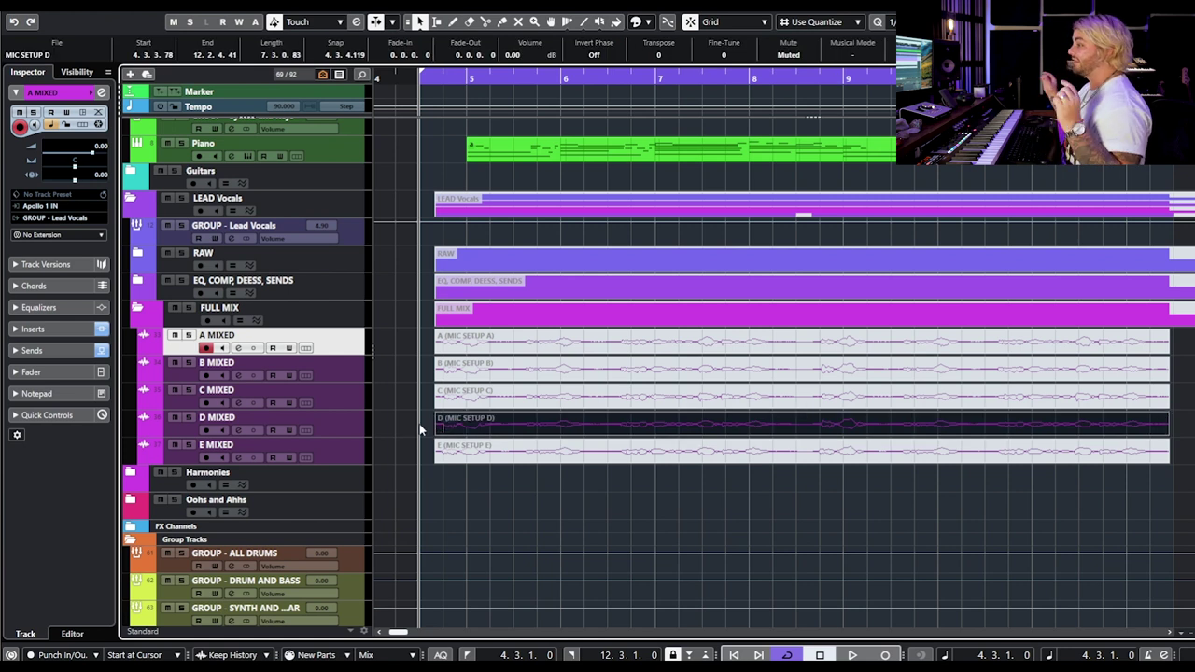
{"action": "left_click_drag", "start_coordinate": [420, 429], "coordinate": [465, 471]}
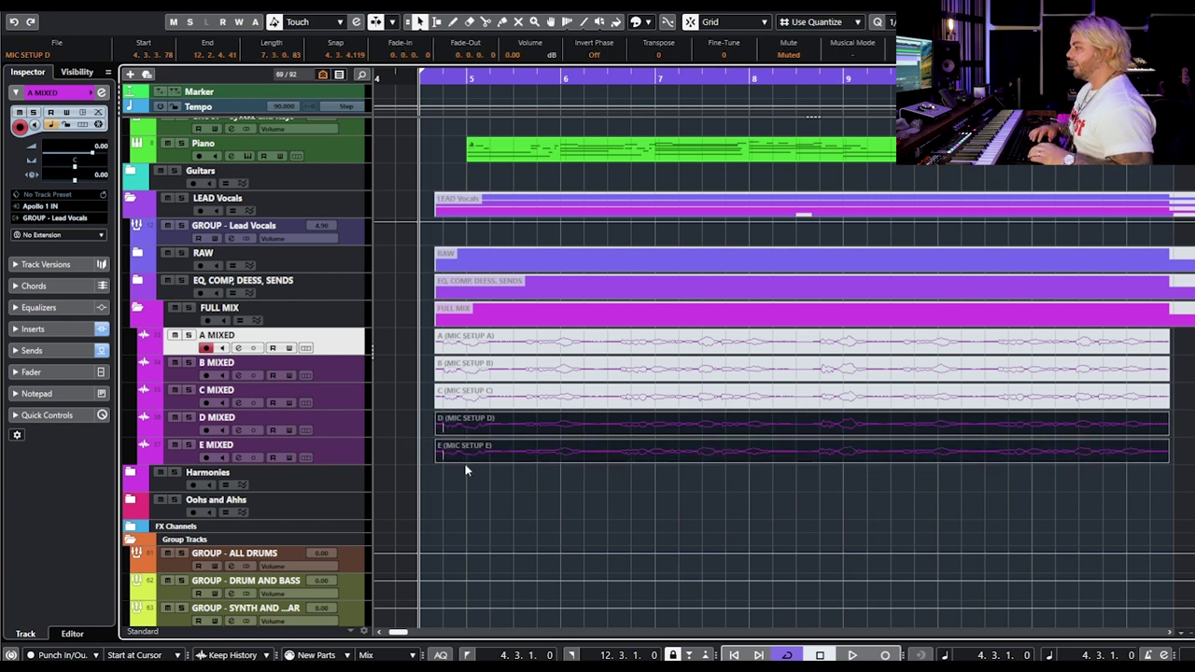
{"action": "left_click", "coordinate": [448, 475]}
{"action": "left_click_drag", "start_coordinate": [423, 457], "coordinate": [468, 472]}
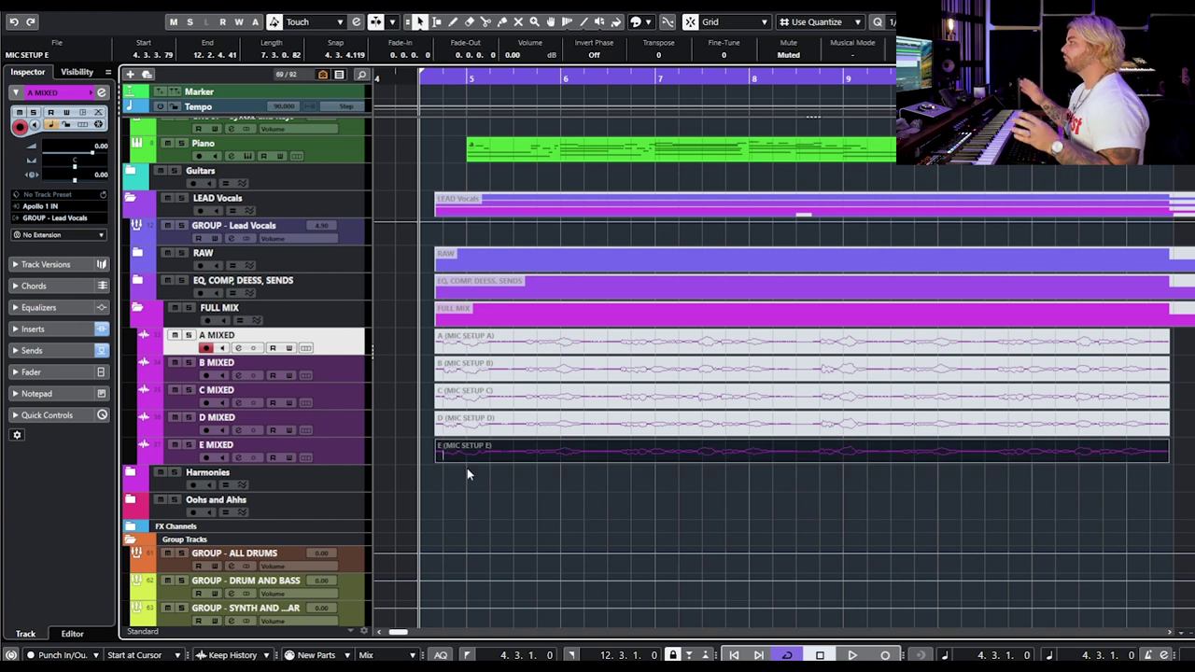
{"action": "left_click", "coordinate": [488, 485]}
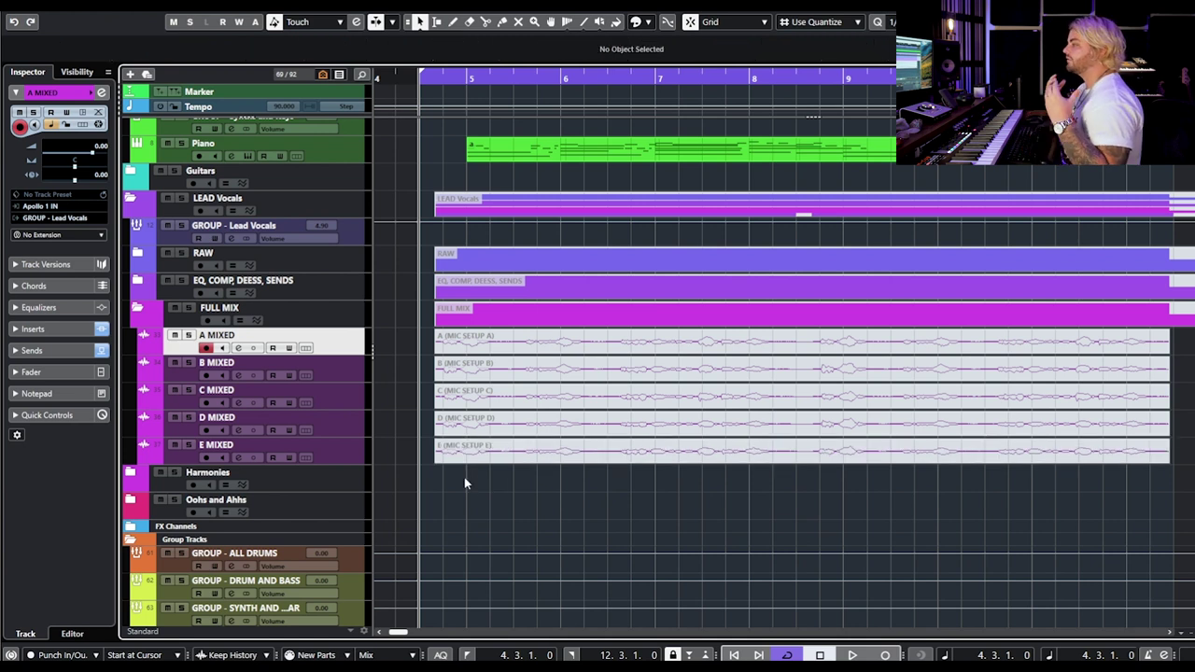
{"action": "left_click_drag", "start_coordinate": [464, 477], "coordinate": [472, 464]}
{"action": "left_click", "coordinate": [485, 496]}
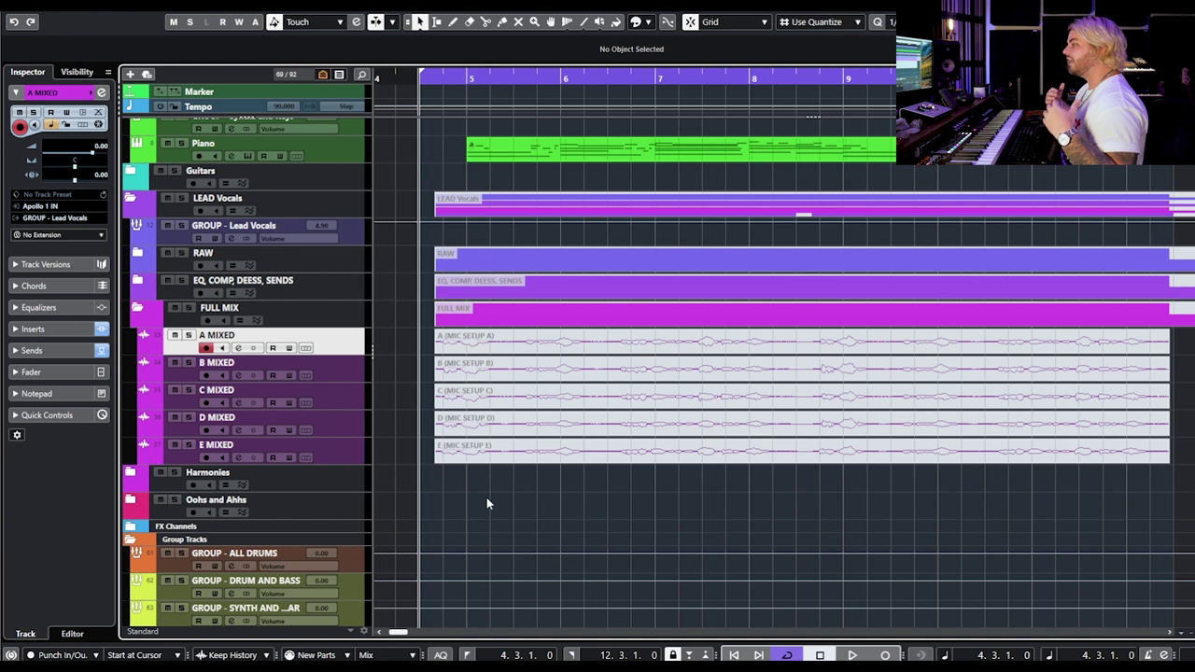
{"action": "left_click", "coordinate": [520, 456]}
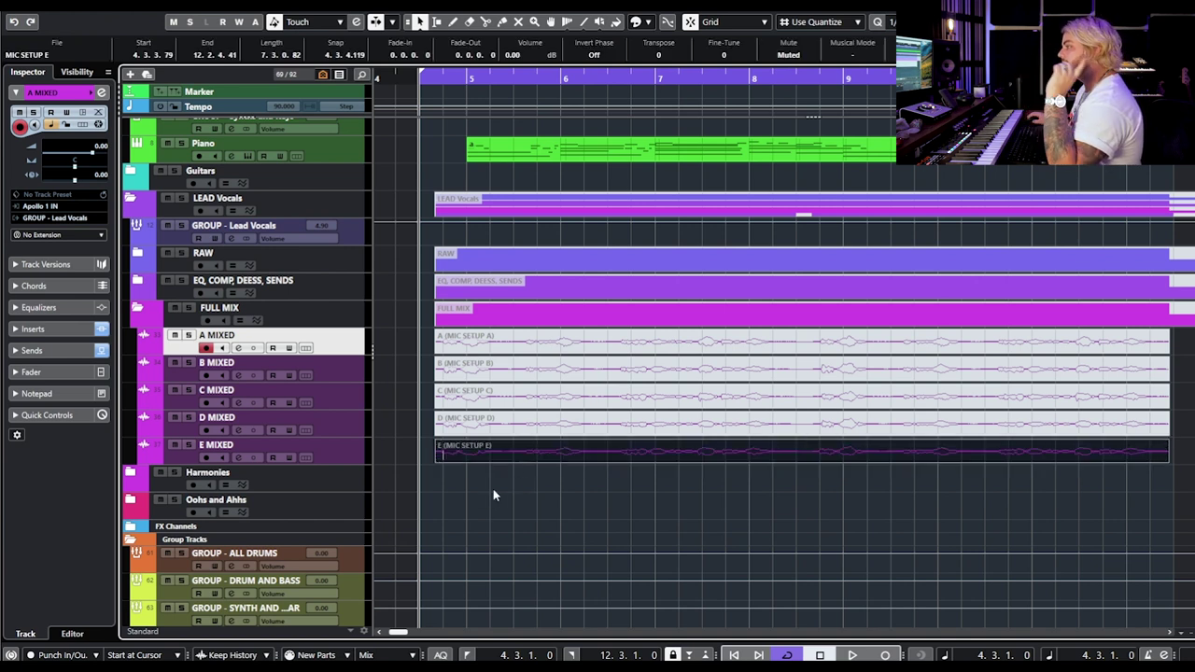
{"action": "left_click", "coordinate": [411, 376]}
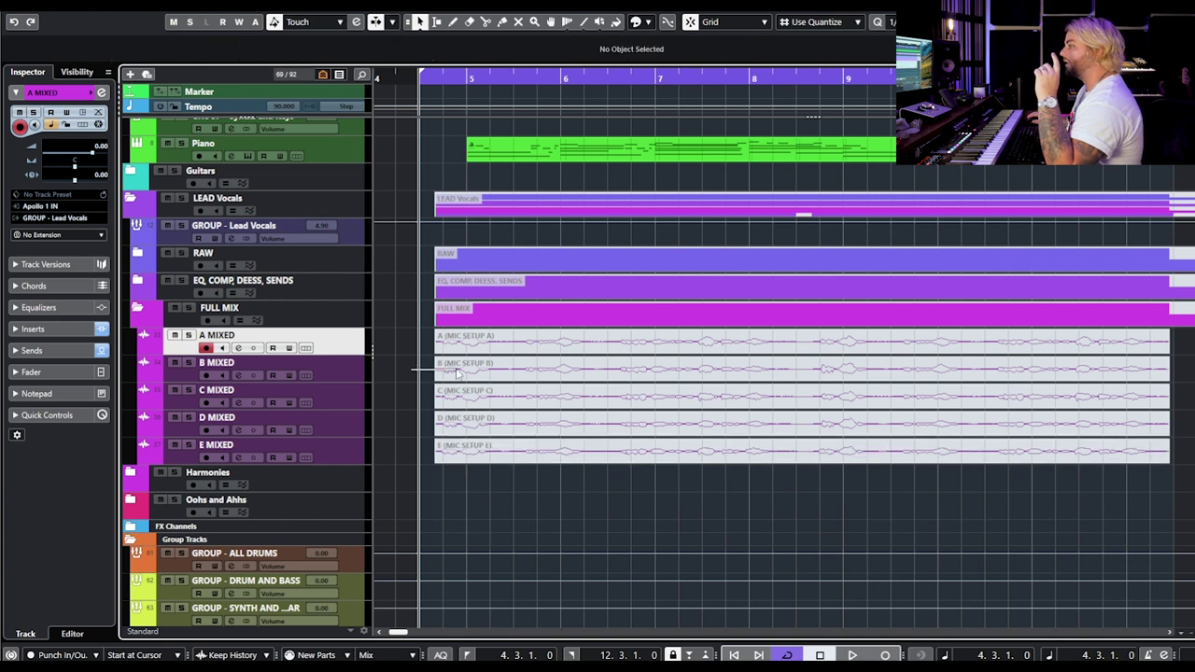
{"action": "left_click", "coordinate": [458, 371]}
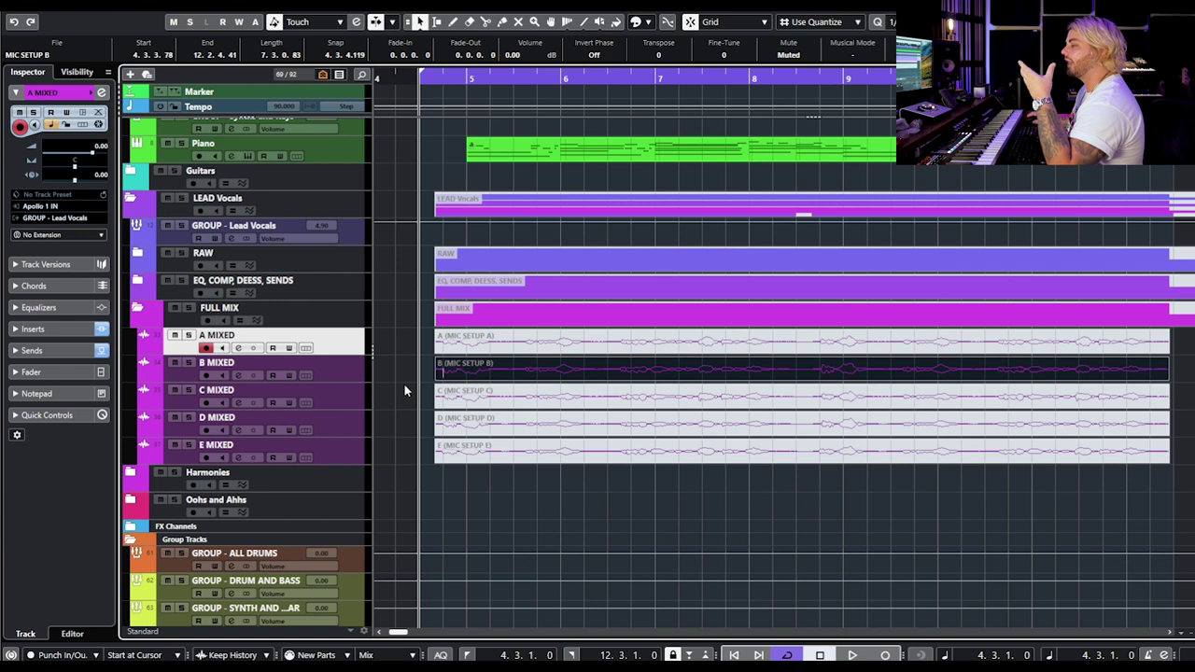
{"action": "left_click", "coordinate": [405, 322]}
{"action": "left_click", "coordinate": [462, 343]}
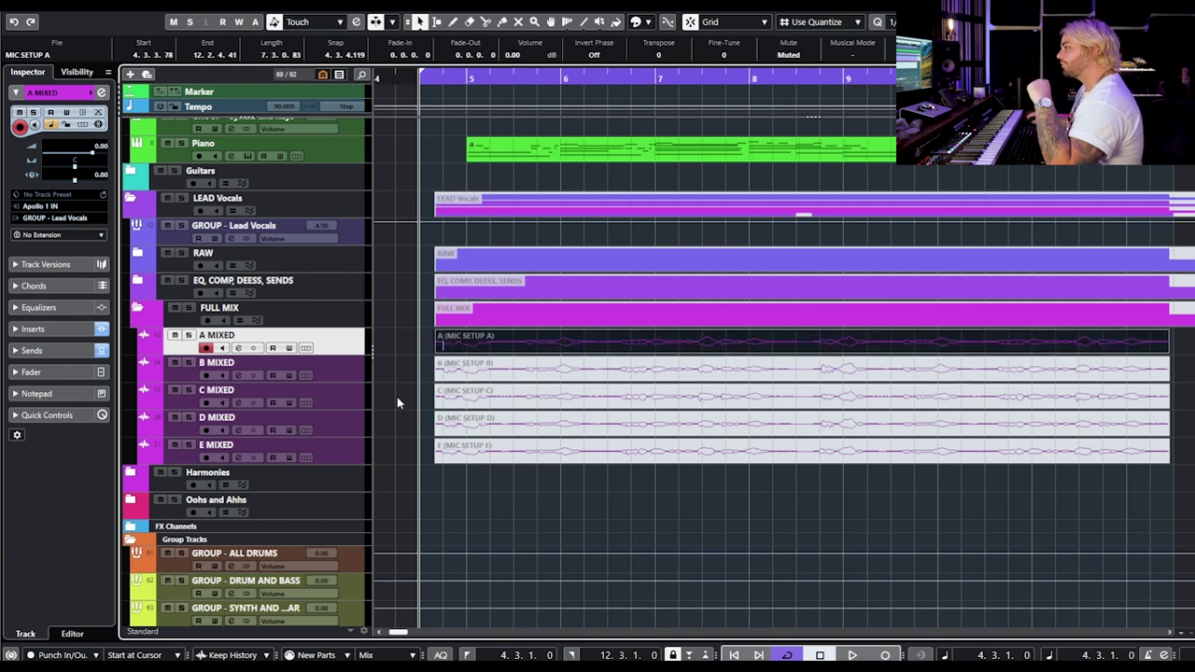
{"action": "left_click", "coordinate": [417, 429]}
{"action": "left_click", "coordinate": [469, 426]}
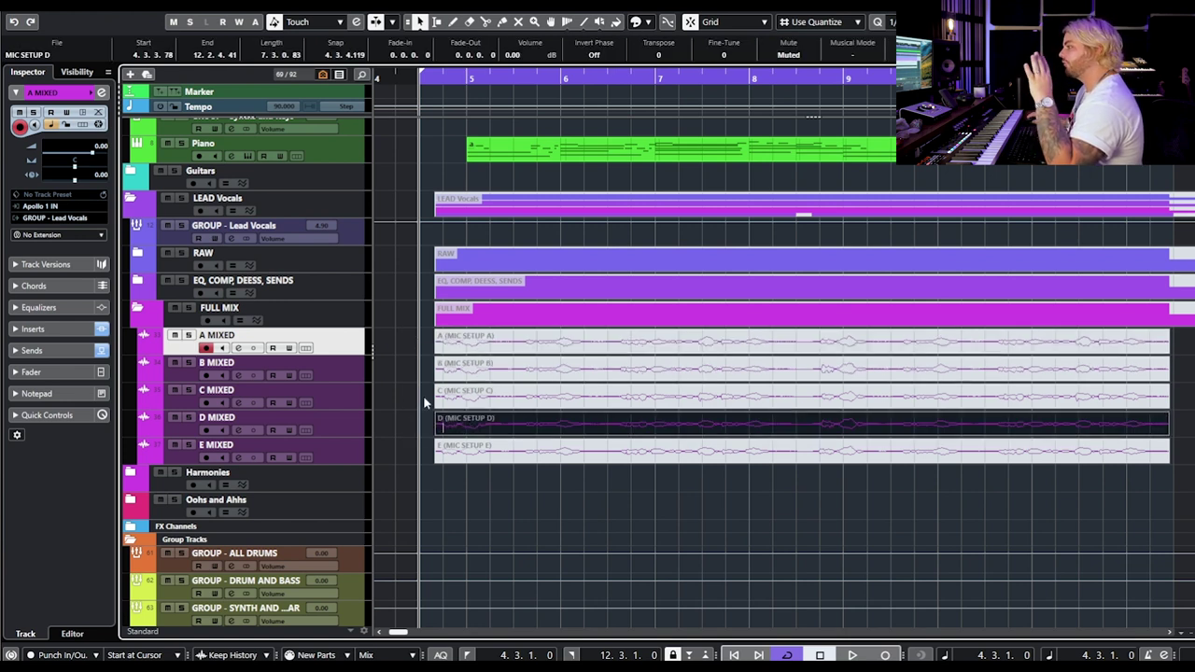
{"action": "left_click", "coordinate": [412, 398]}
{"action": "left_click", "coordinate": [460, 407]}
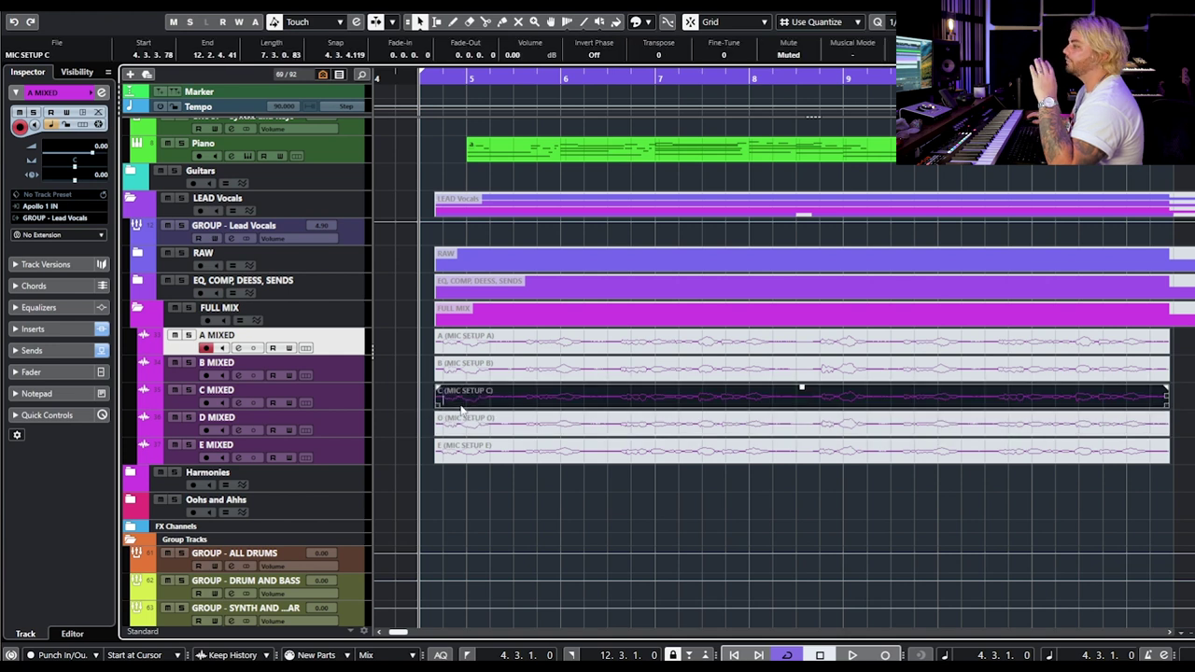
{"action": "left_click", "coordinate": [478, 491]}
{"action": "left_click", "coordinate": [476, 406]}
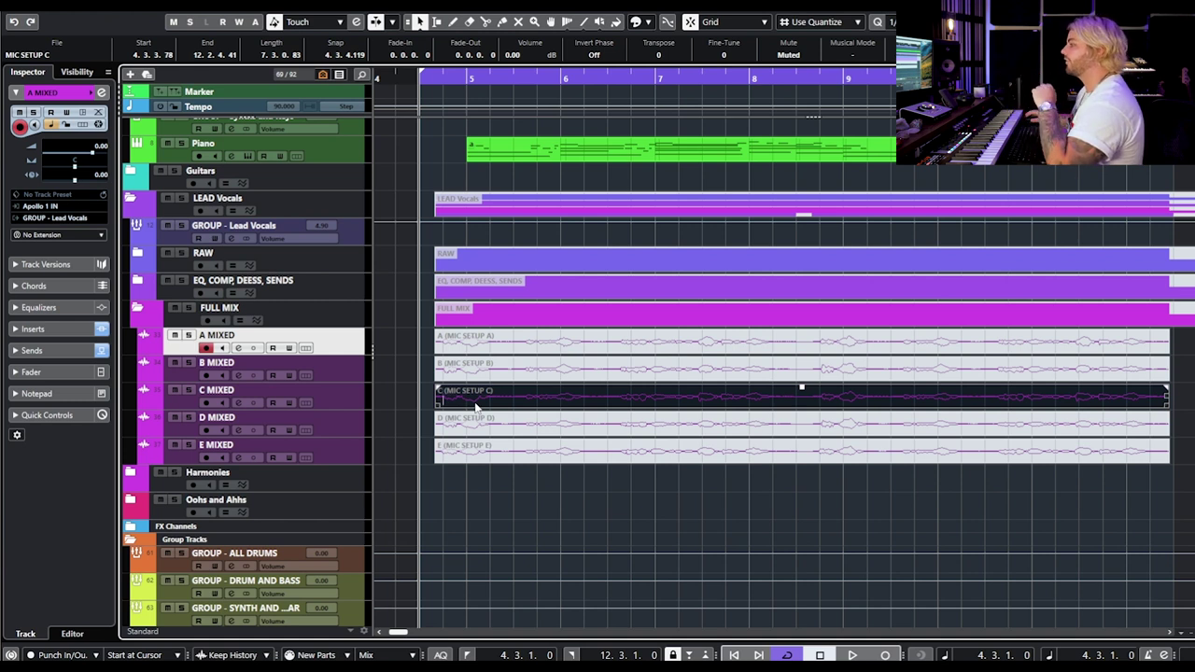
{"action": "left_click", "coordinate": [586, 486]}
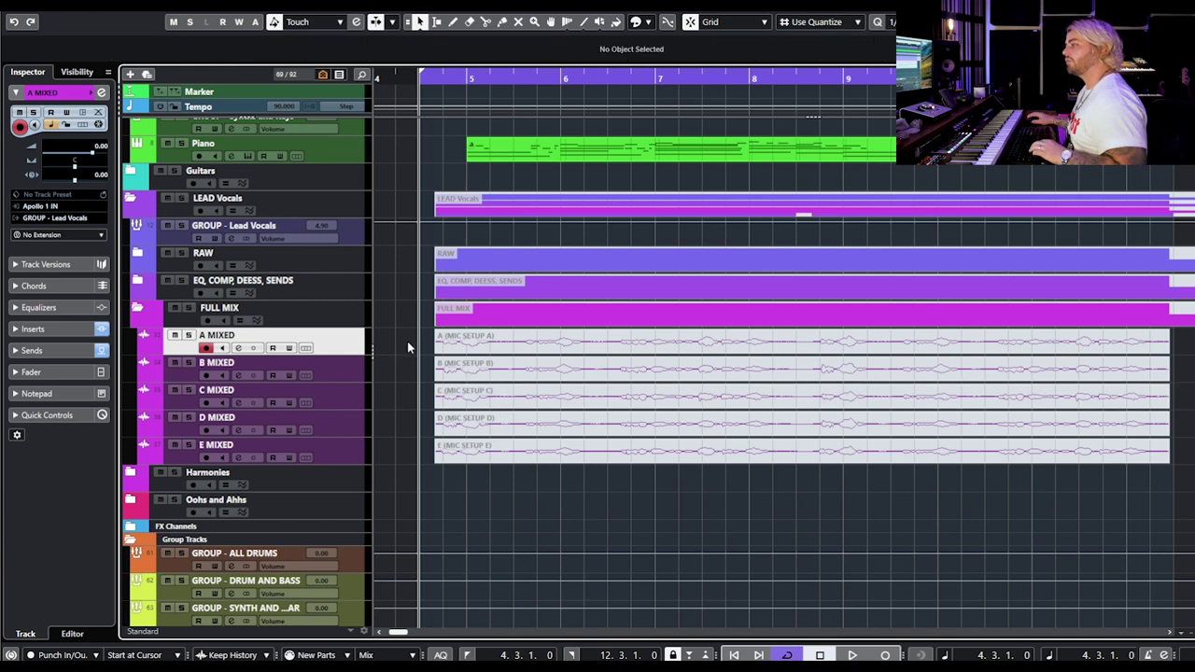
Step: Solo the FULL MIX folder's vocals, unmute its MIC SETUP A clip and start playback
{"action": "key", "text": "s"}
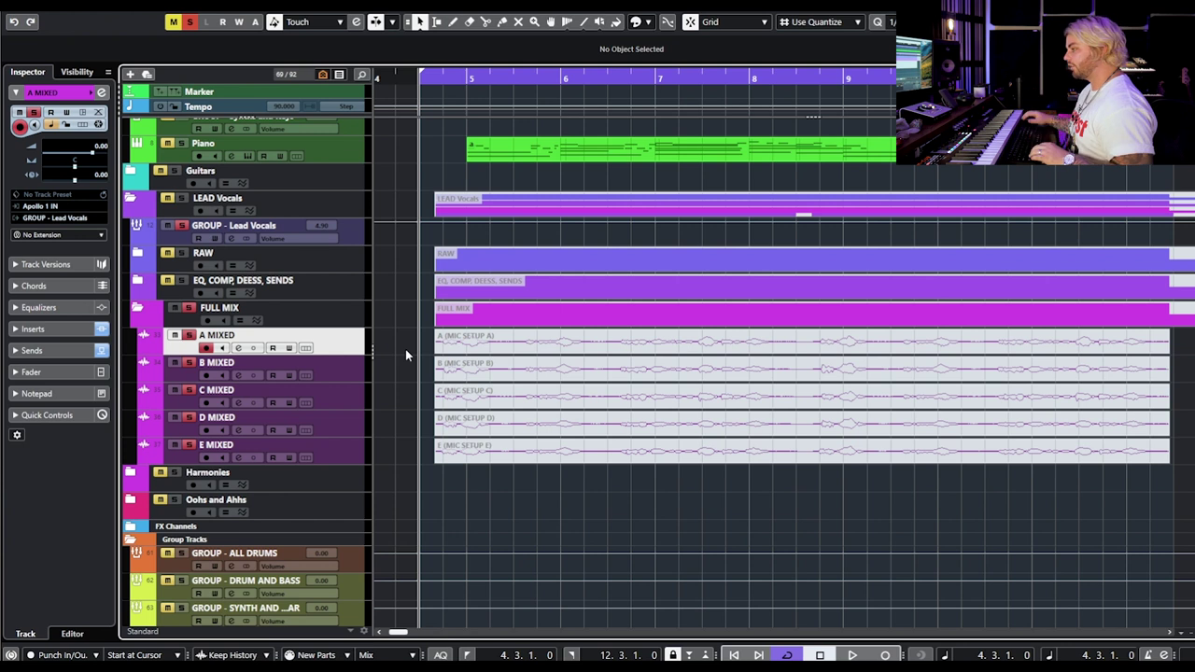
{"action": "left_click", "coordinate": [473, 343]}
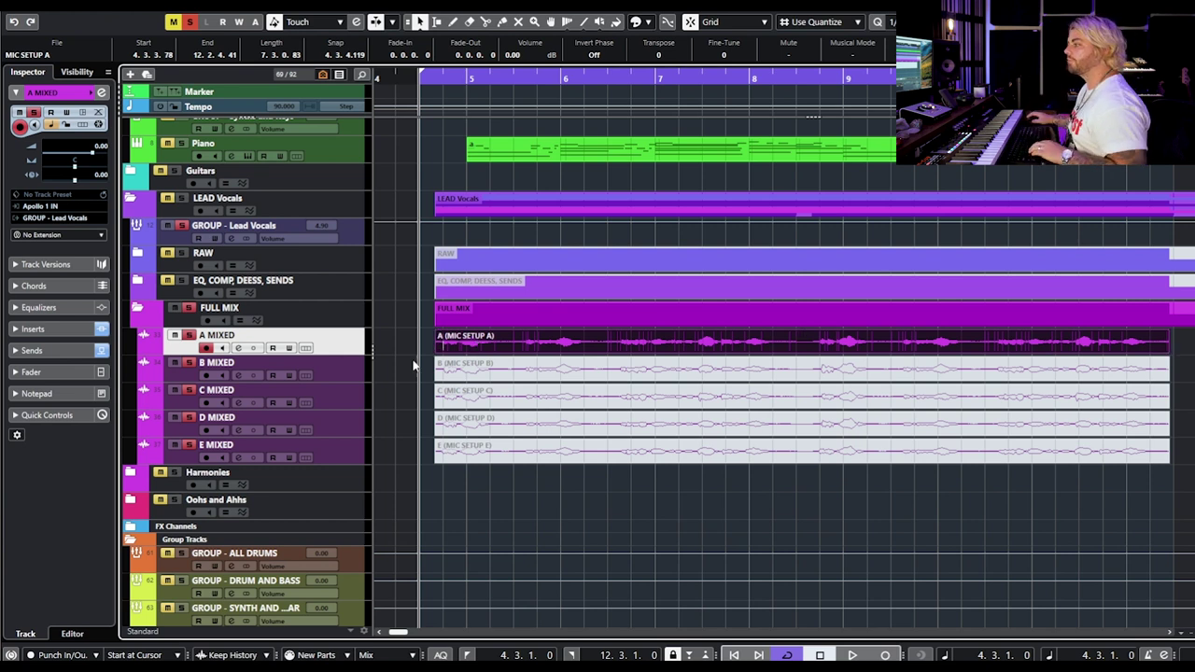
{"action": "left_click", "coordinate": [414, 365]}
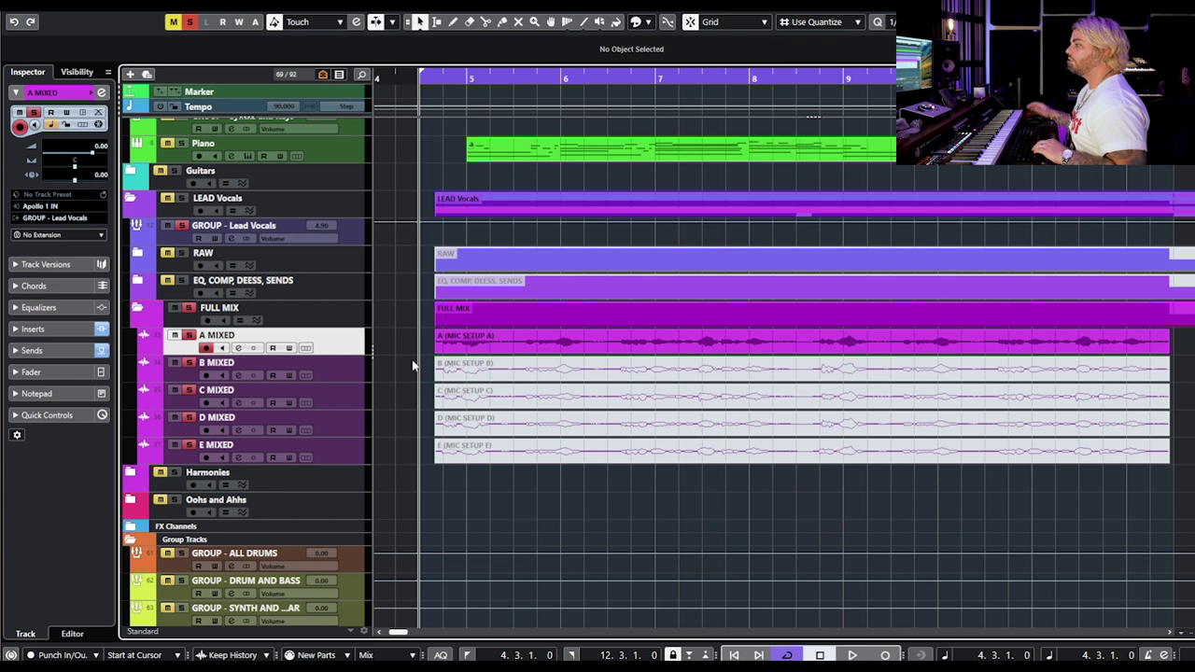
{"action": "key", "text": "space"}
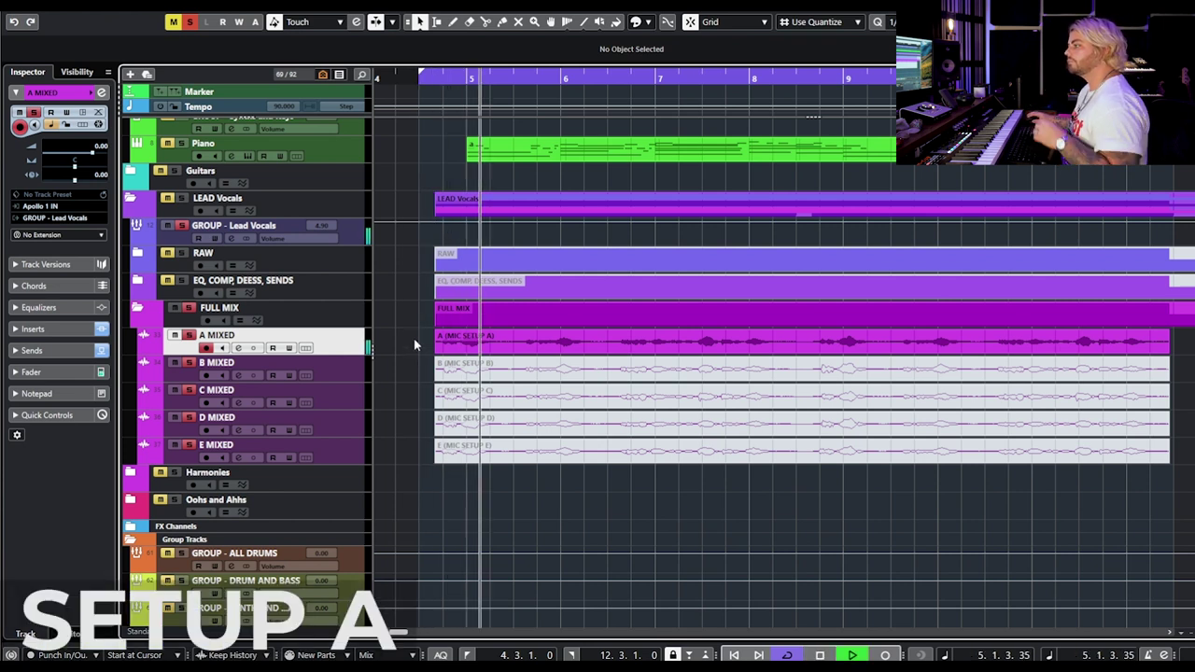
Step: While the soloed FULL MIX vocals play, swap clip mutes to hear MIC SETUP B and MIC SETUP C
{"action": "left_click_drag", "start_coordinate": [416, 343], "coordinate": [459, 373]}
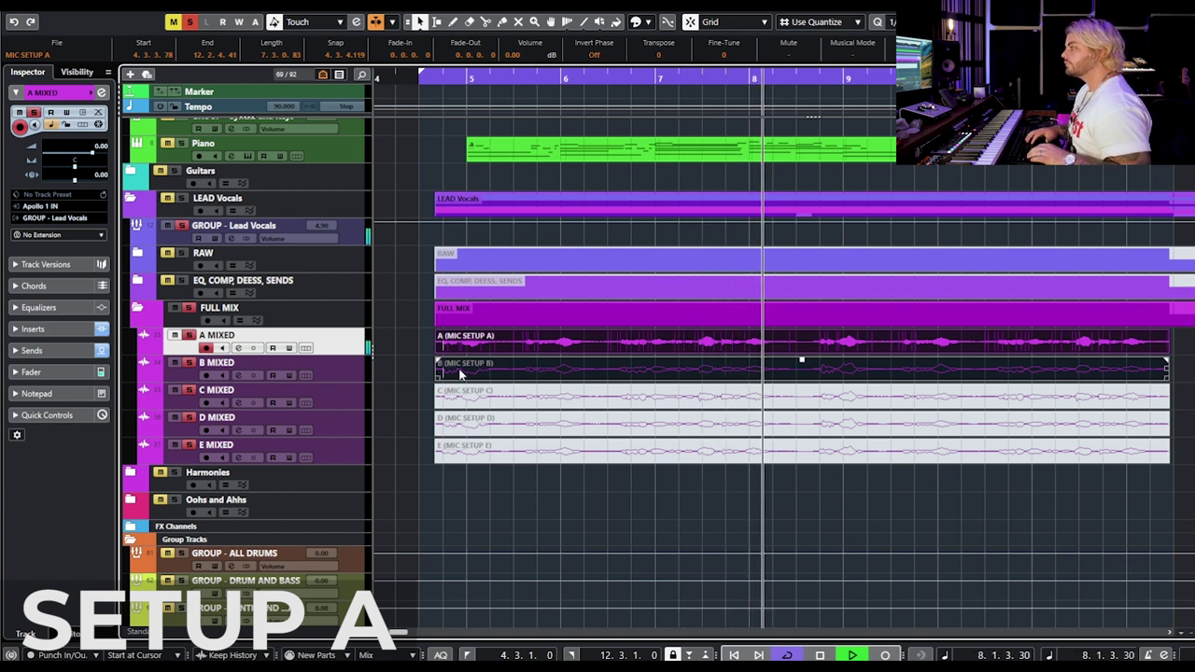
{"action": "left_click", "coordinate": [455, 372]}
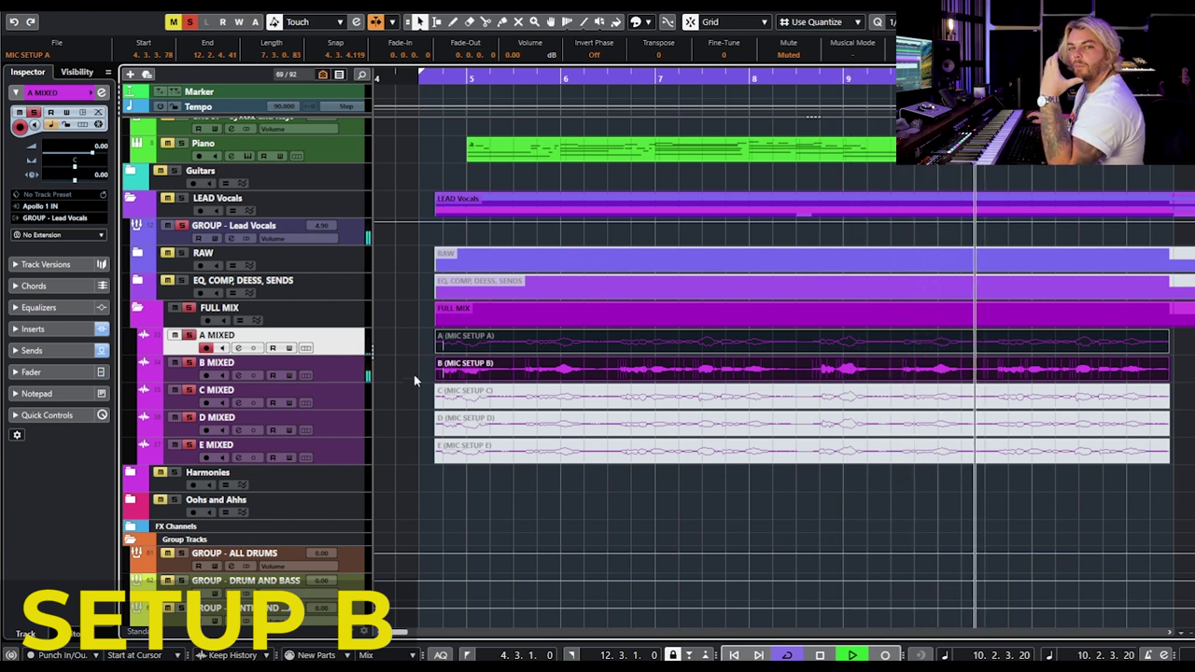
{"action": "left_click_drag", "start_coordinate": [420, 373], "coordinate": [467, 399]}
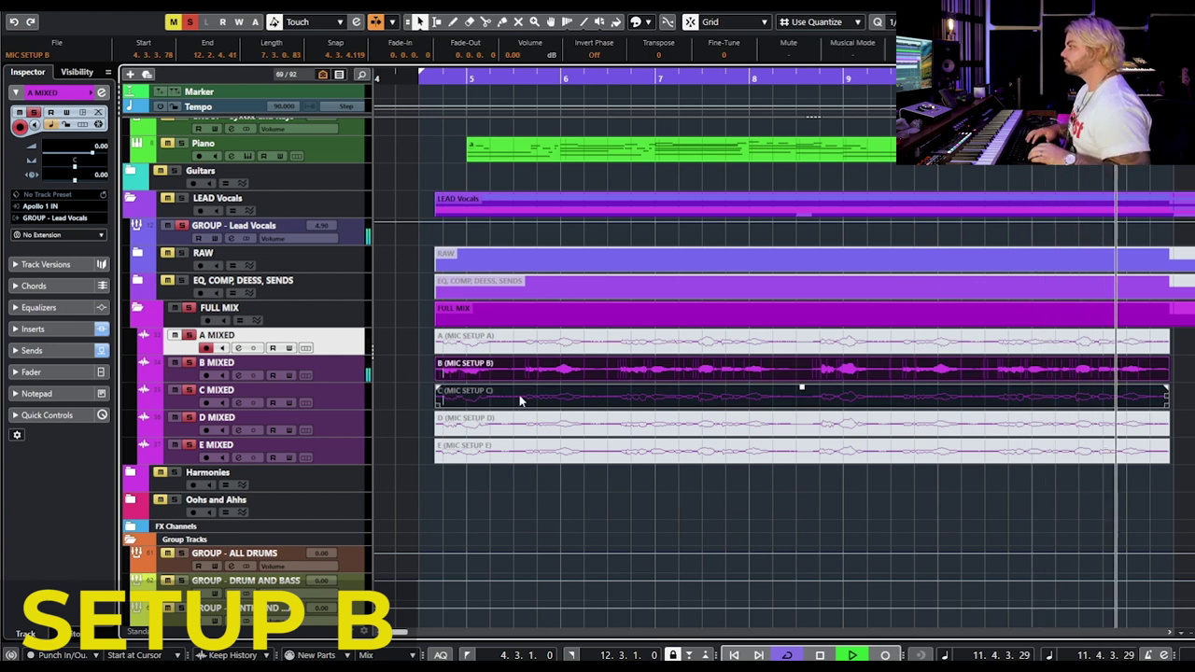
{"action": "left_click", "coordinate": [519, 395]}
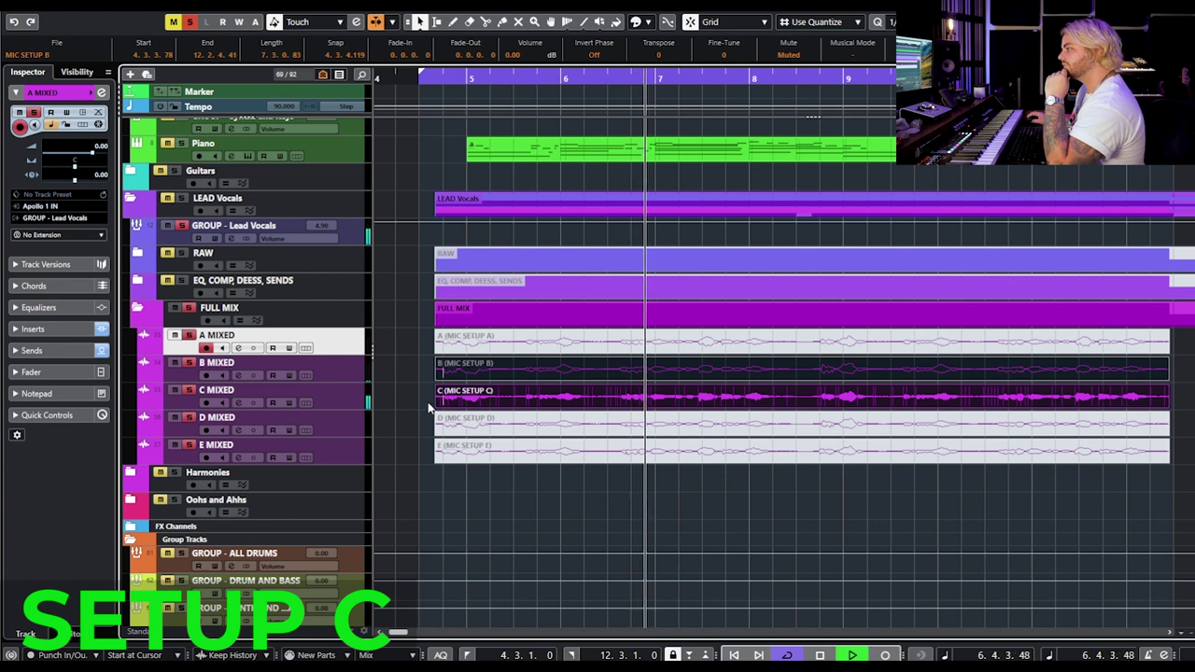
Step: Keep the soloed vocals playing and swap clip mutes to hear MIC SETUP D and MIC SETUP E, leaving only E unmuted
{"action": "left_click_drag", "start_coordinate": [422, 389], "coordinate": [461, 422]}
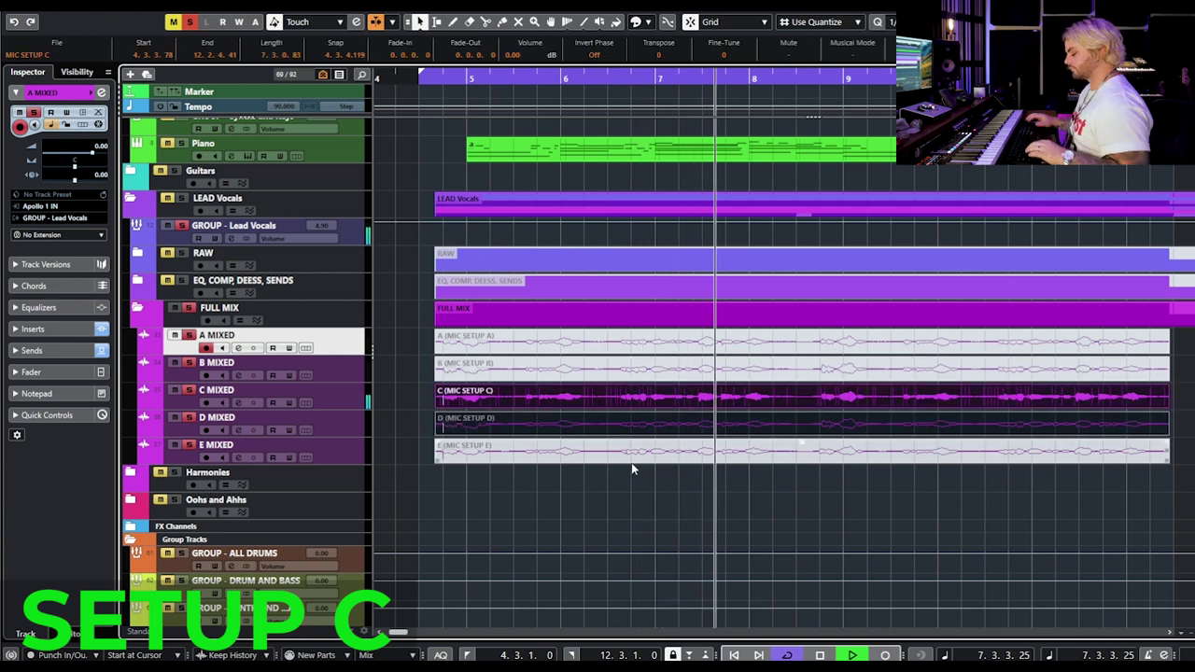
{"action": "key", "text": "alt+m"}
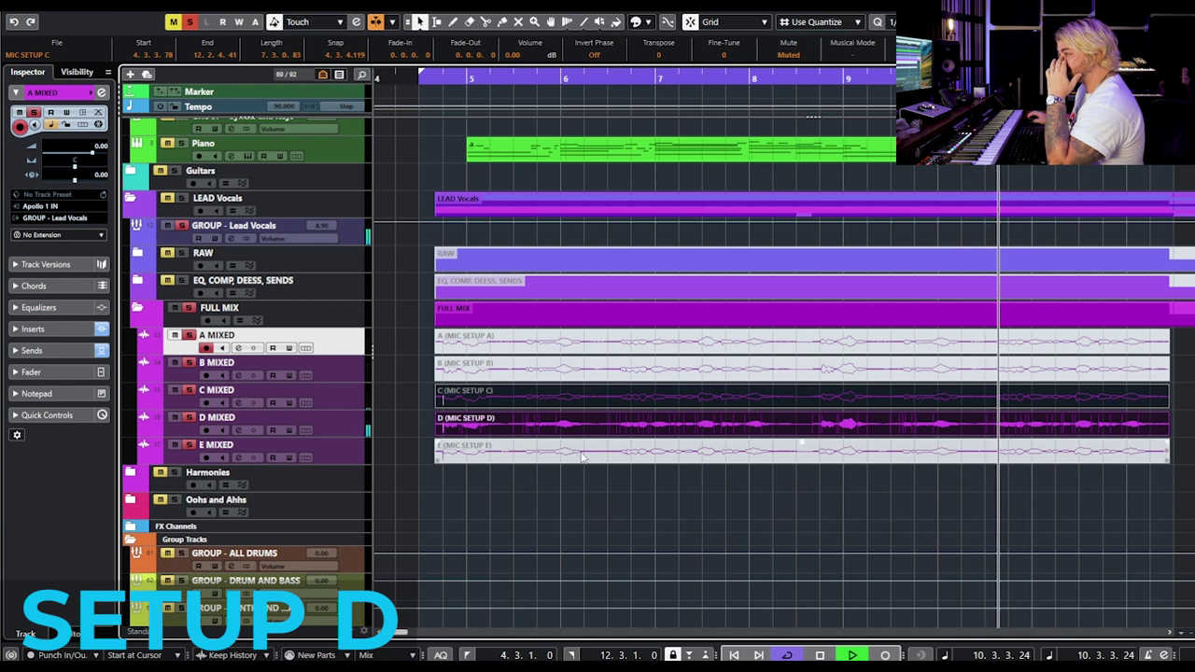
{"action": "left_click_drag", "start_coordinate": [393, 431], "coordinate": [476, 462]}
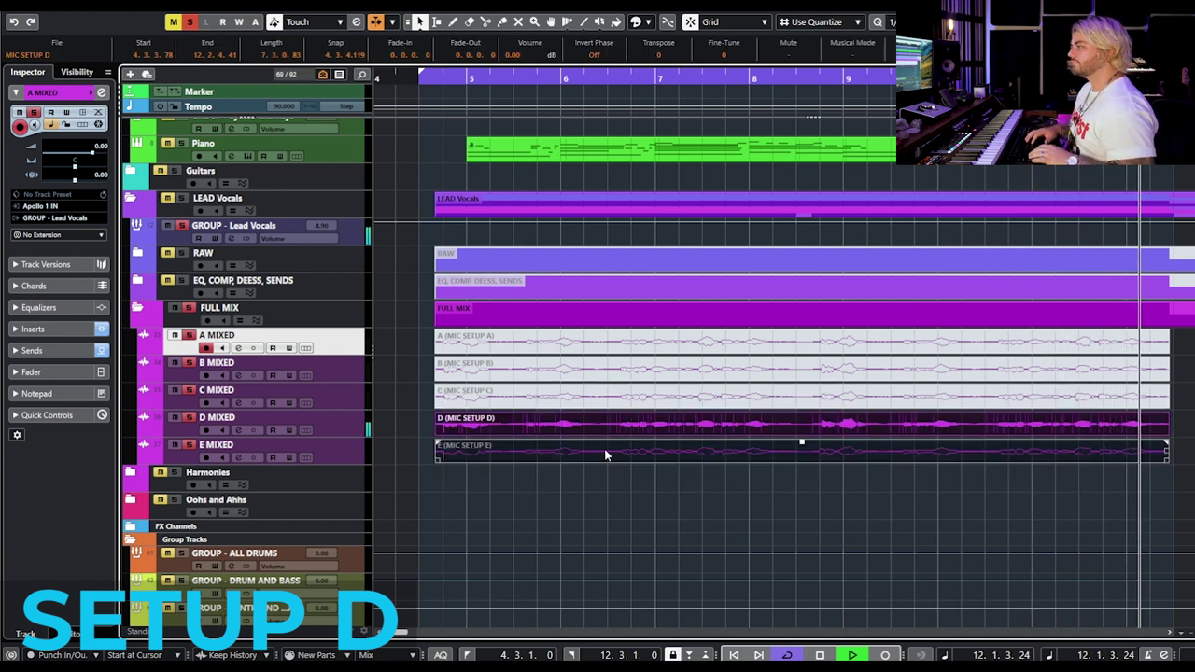
{"action": "key", "text": "shift+m"}
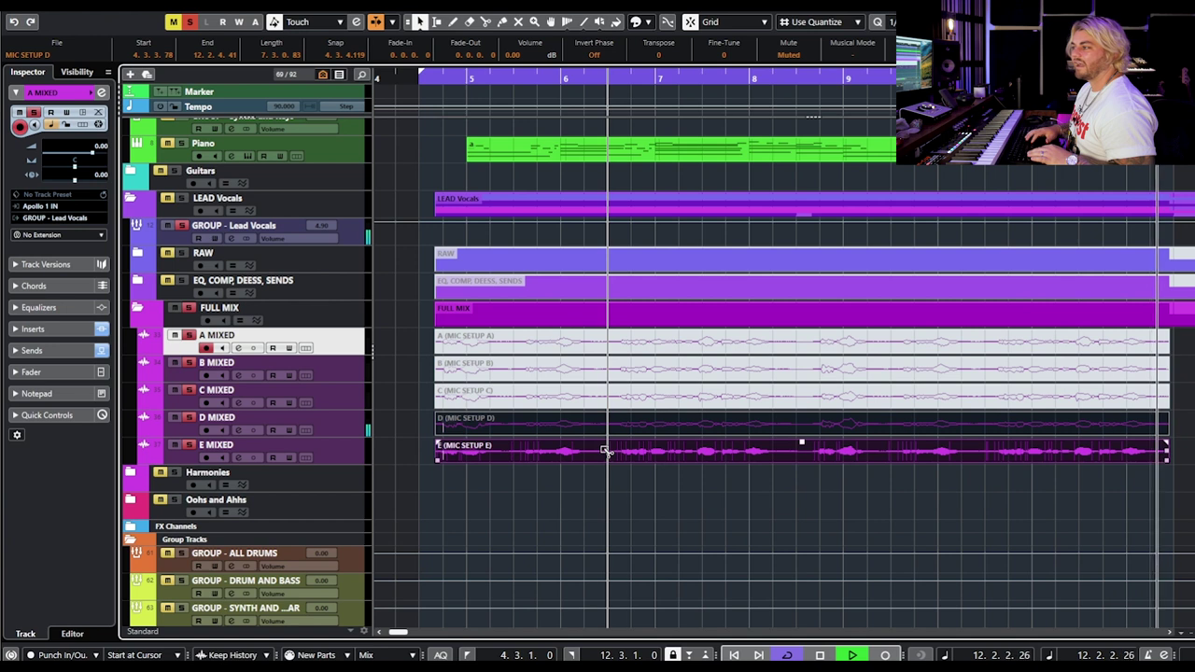
{"action": "left_click", "coordinate": [586, 502]}
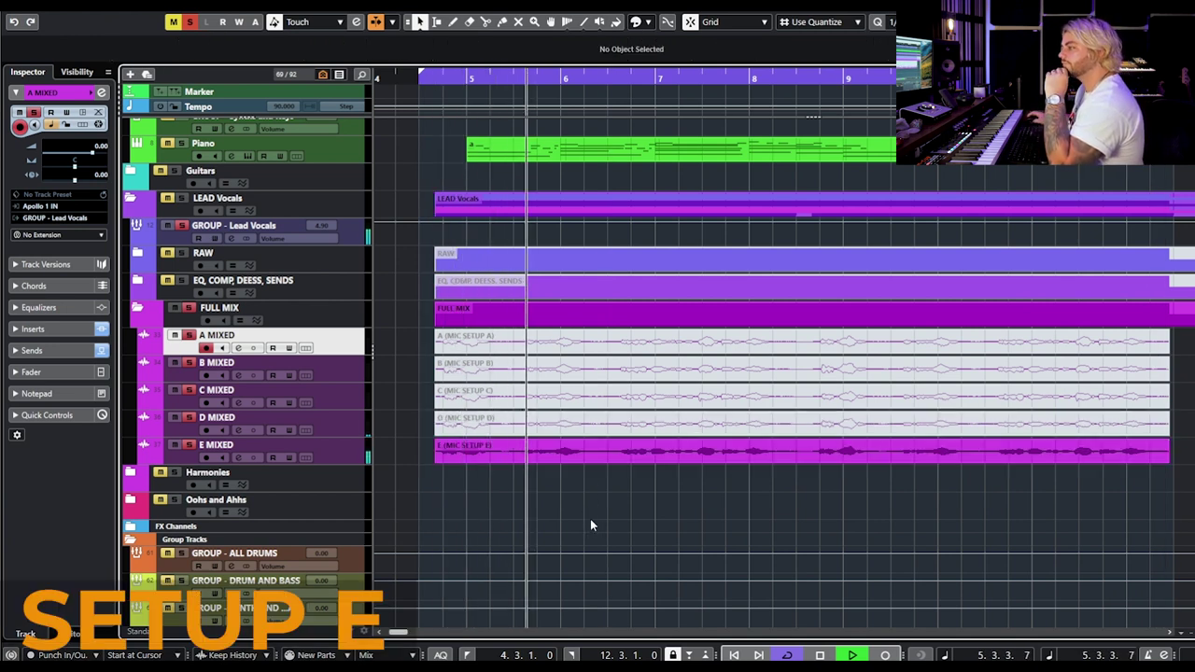